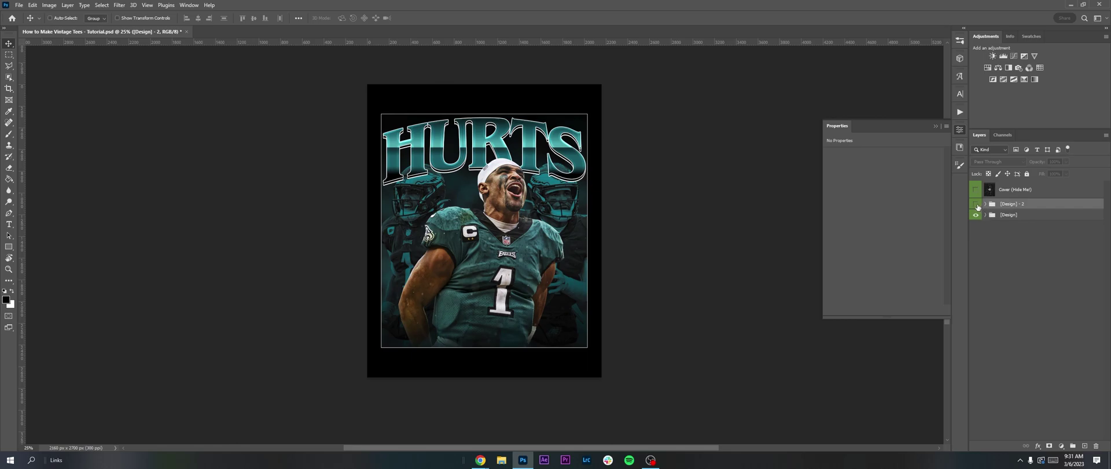
# Preview the [Design] - 2 group on the canvas and look through its layers, leaving it hidden and collapsed.
pyautogui.click(976, 204)
pyautogui.click(985, 204)
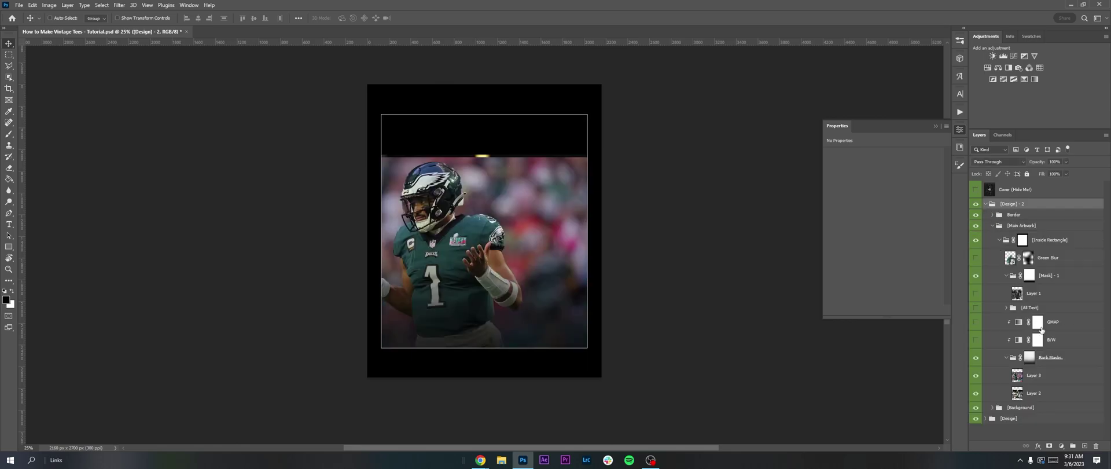
pyautogui.click(976, 204)
pyautogui.click(985, 204)
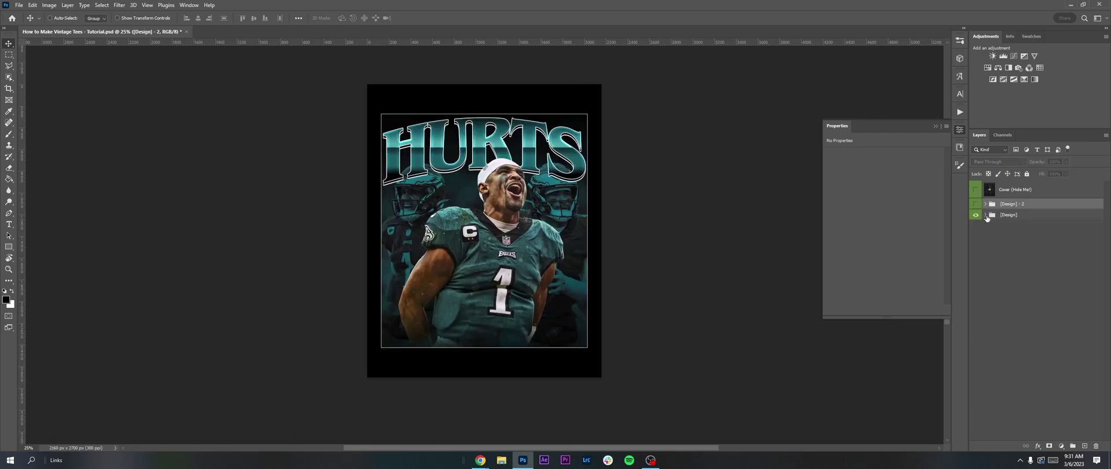
# Expand the finished [Design] group down through [Main Artwork] to the contents of [Inside Rectangle], also checking the [Background] group.
pyautogui.click(985, 214)
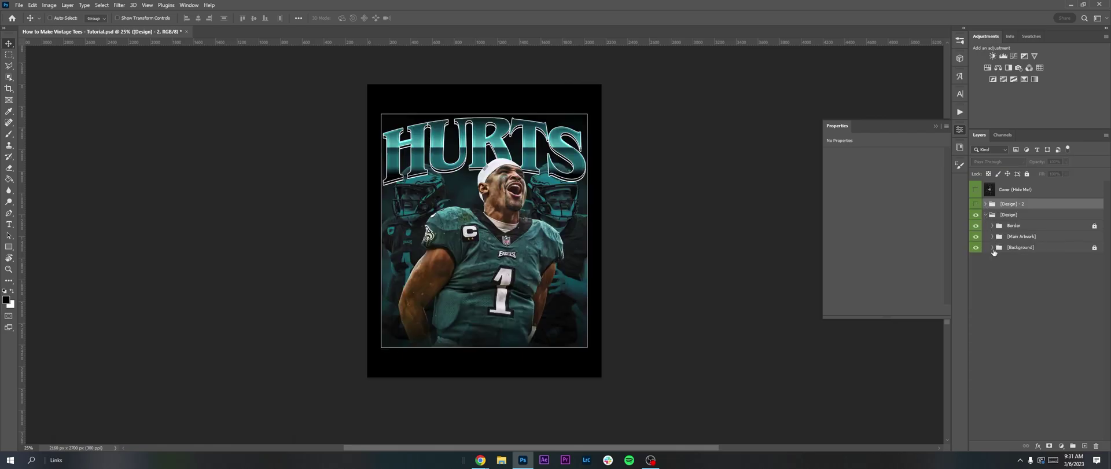
pyautogui.click(993, 248)
pyautogui.click(993, 247)
pyautogui.click(992, 236)
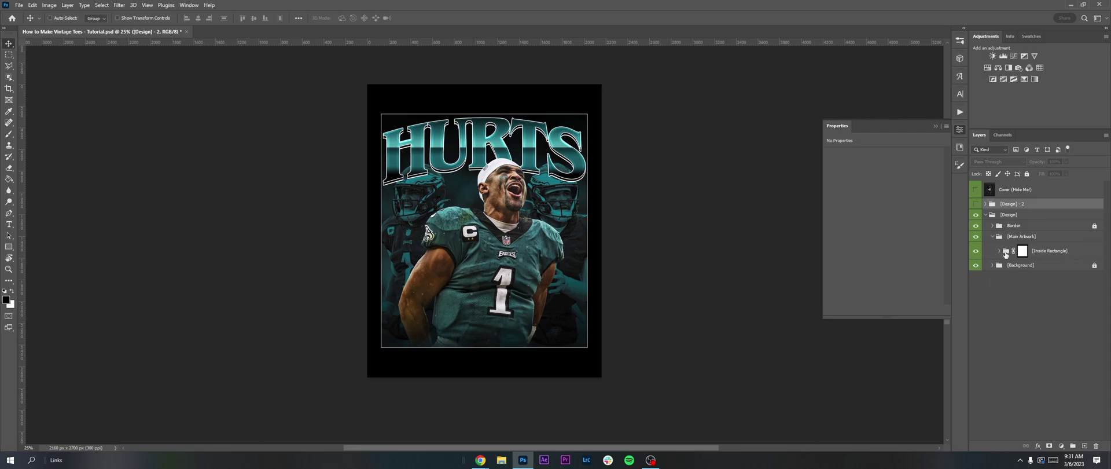
pyautogui.click(999, 251)
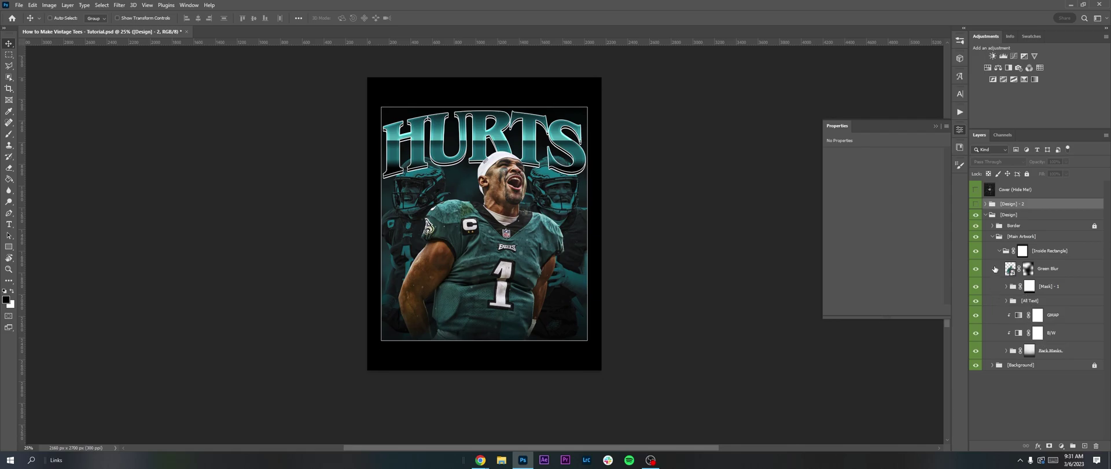
# Toggle the visibility of the [Inside Rectangle] group and the Border group's Main layer to examine what each contributes.
pyautogui.click(975, 251)
pyautogui.click(975, 251)
pyautogui.click(992, 225)
pyautogui.click(977, 241)
pyautogui.click(976, 240)
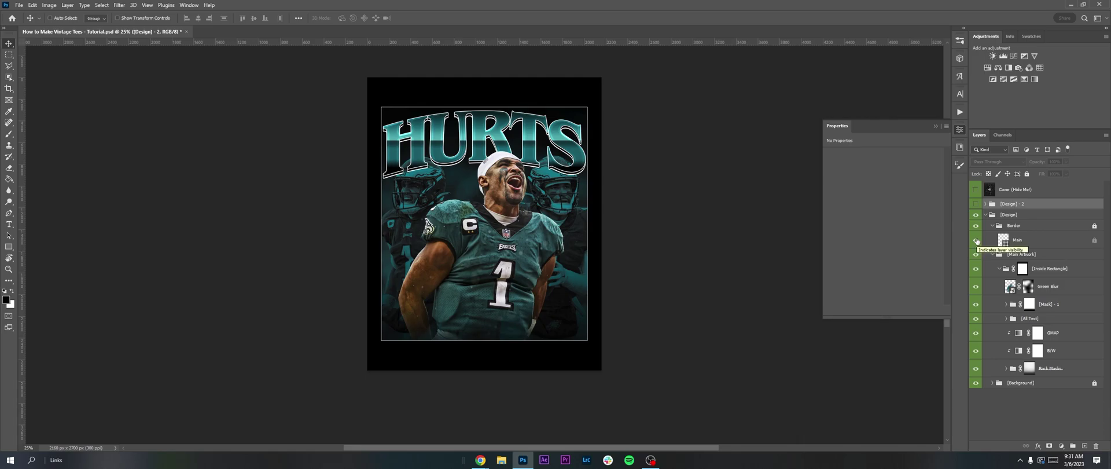
pyautogui.click(976, 240)
pyautogui.click(976, 240)
pyautogui.click(992, 226)
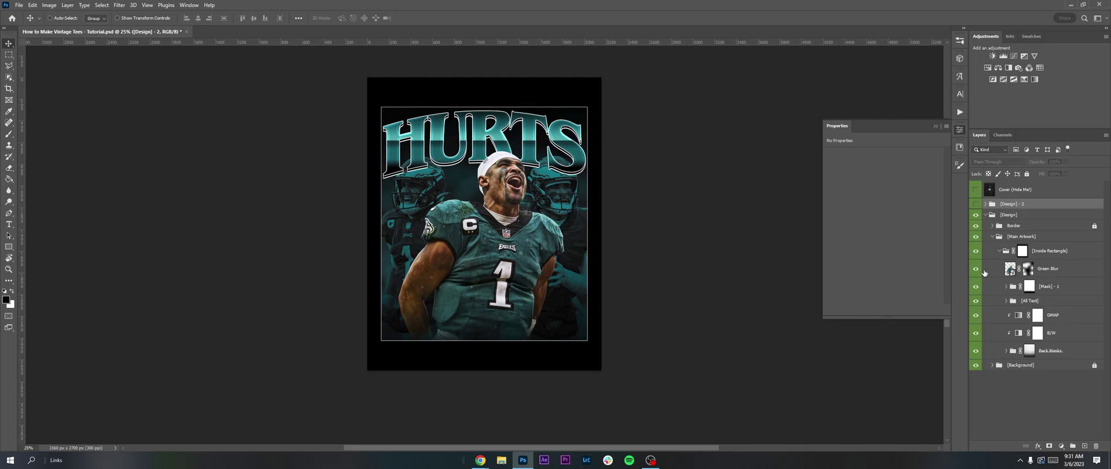
pyautogui.scroll(-1, 1033, 298)
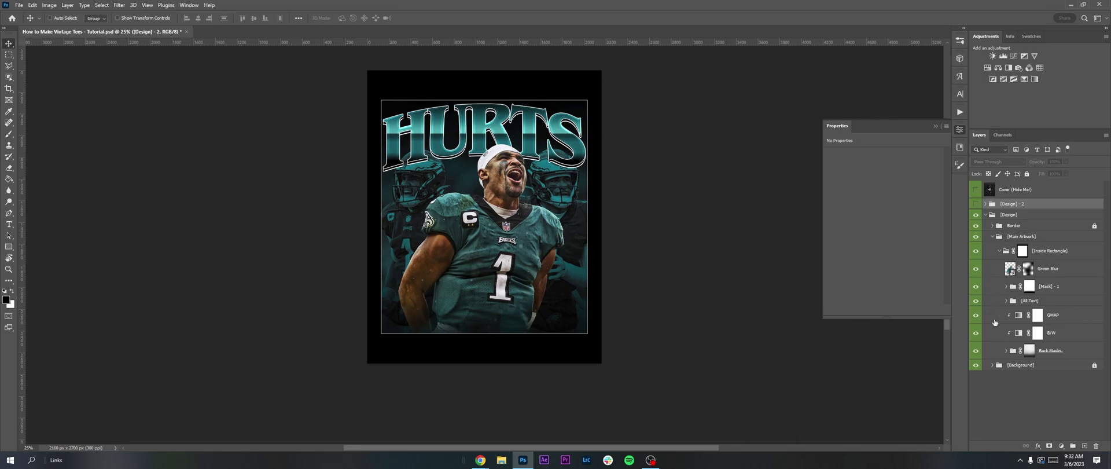
# Expand the Back Masks group and hide Green Blur, [Mask] - 1, [All Text], GMAP and B/W to examine the back photos.
pyautogui.click(1006, 350)
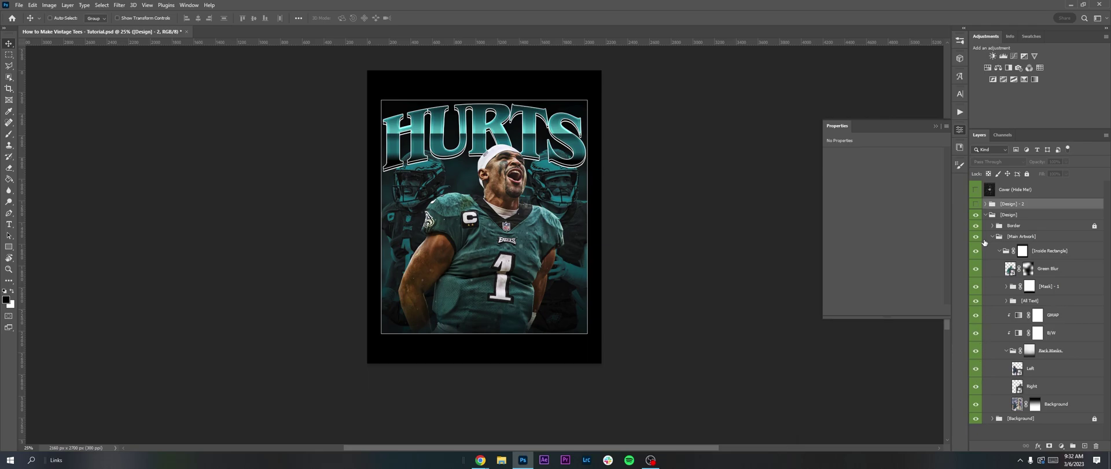
pyautogui.click(976, 269)
pyautogui.click(975, 286)
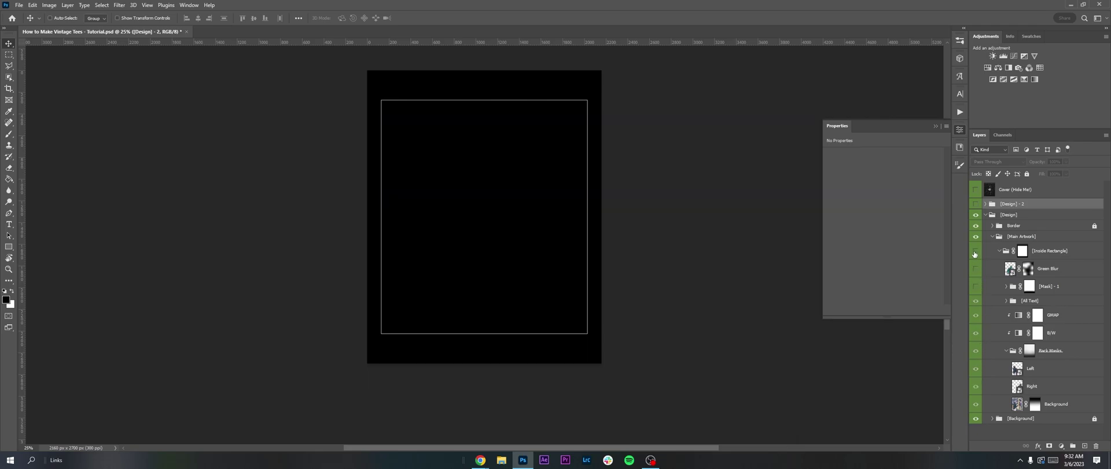
pyautogui.click(976, 300)
pyautogui.click(976, 315)
pyautogui.click(976, 333)
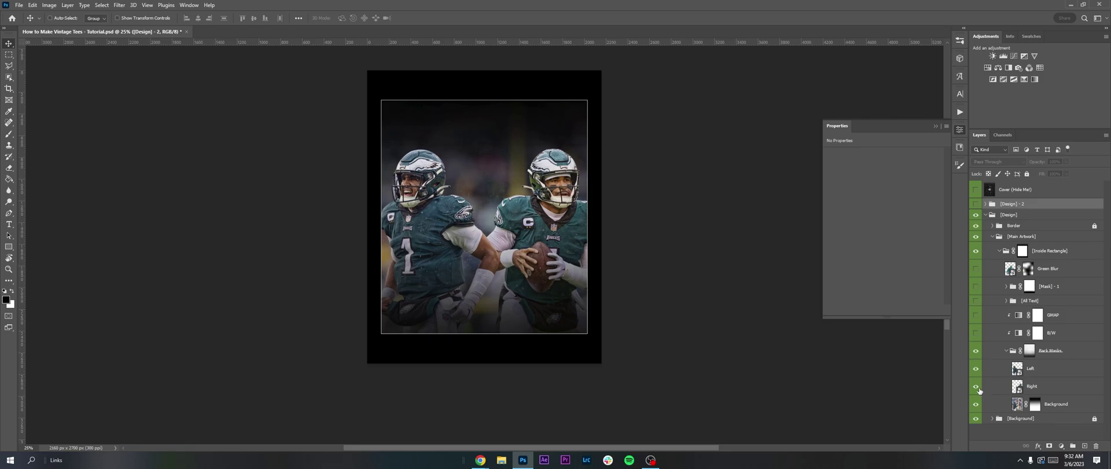
# Show [Mask] - 1, B/W, GMAP and [All Text] one after another to examine how the design builds up.
pyautogui.click(975, 287)
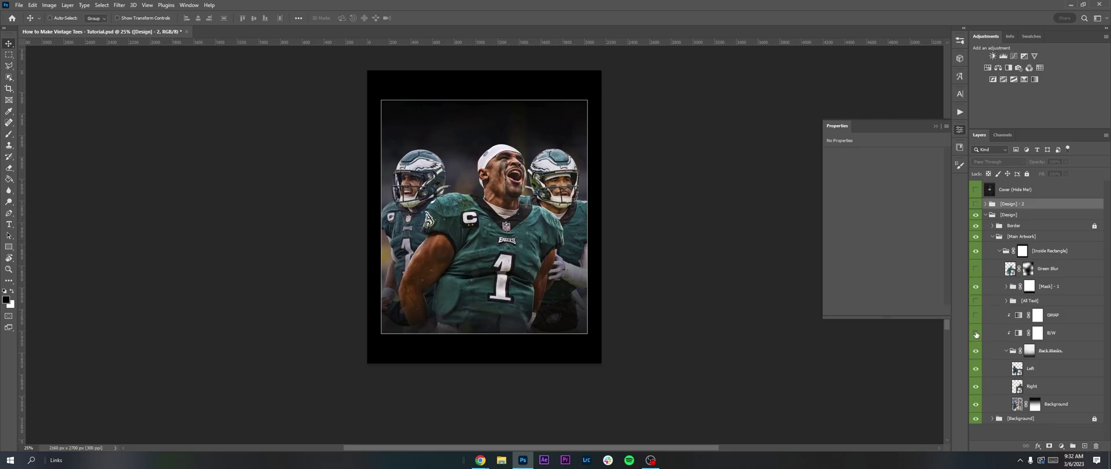
pyautogui.click(976, 333)
pyautogui.click(975, 314)
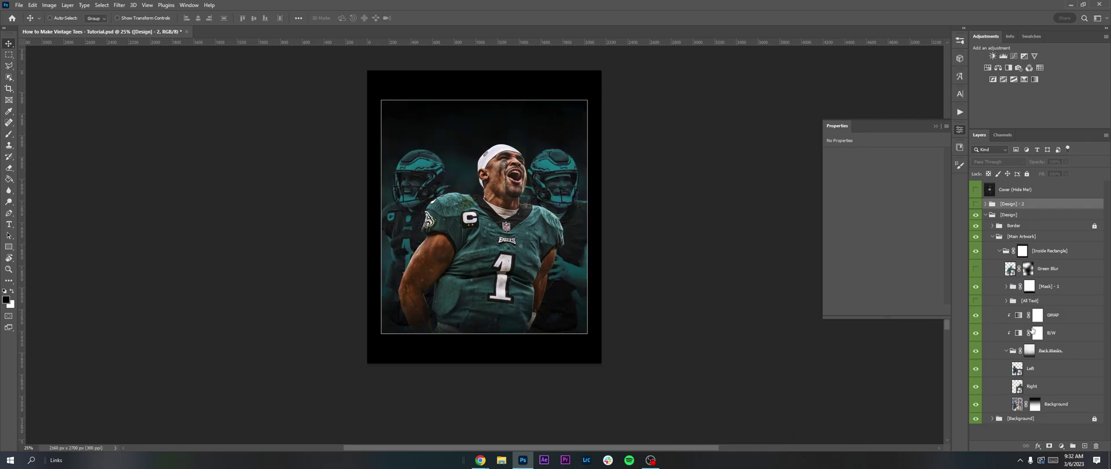
pyautogui.click(974, 301)
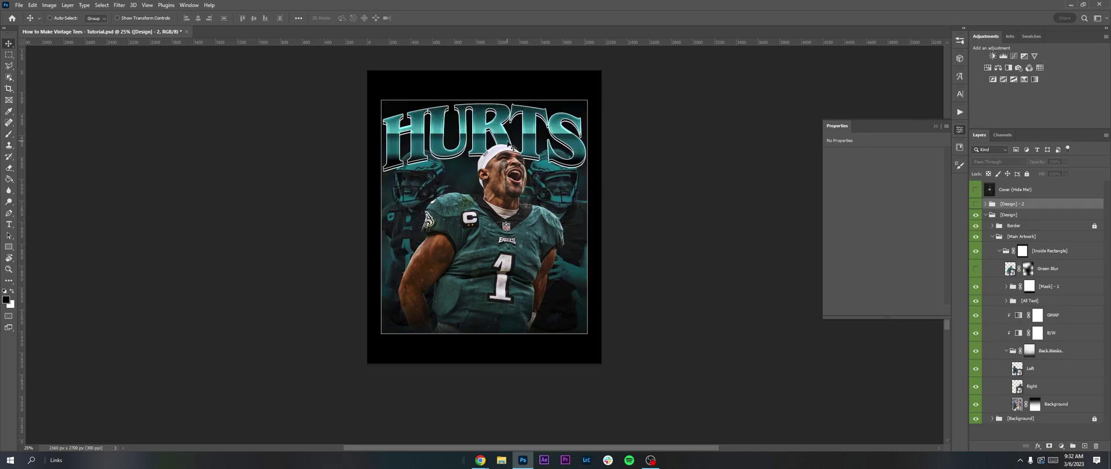
# Review the layer style effects of the HURTS text layer inside [All Text] and collapse that group.
pyautogui.click(1006, 300)
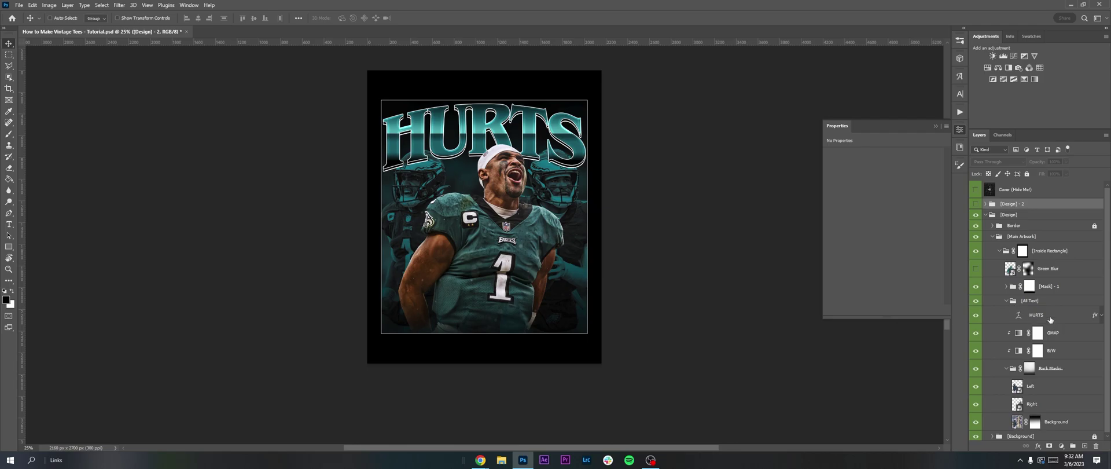
pyautogui.rightClick(1041, 315)
pyautogui.click(1027, 55)
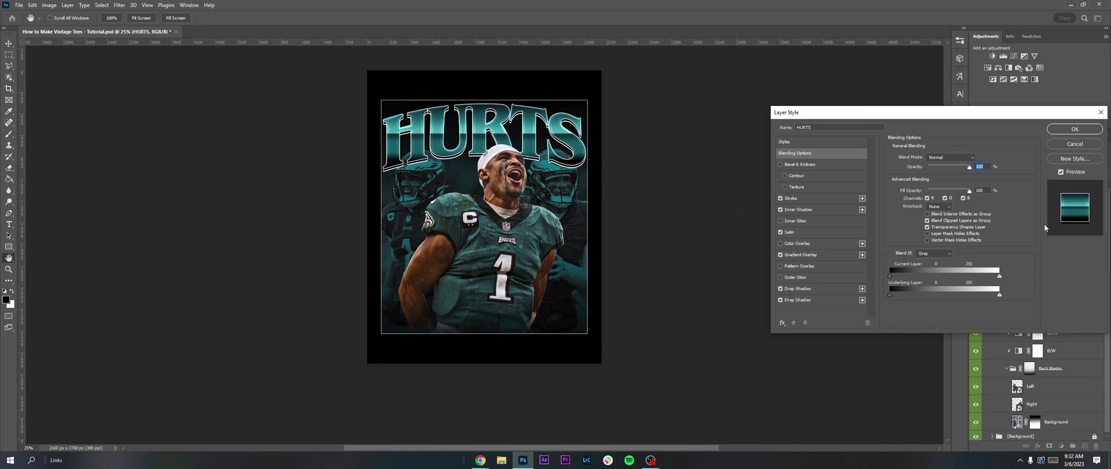
pyautogui.click(1075, 129)
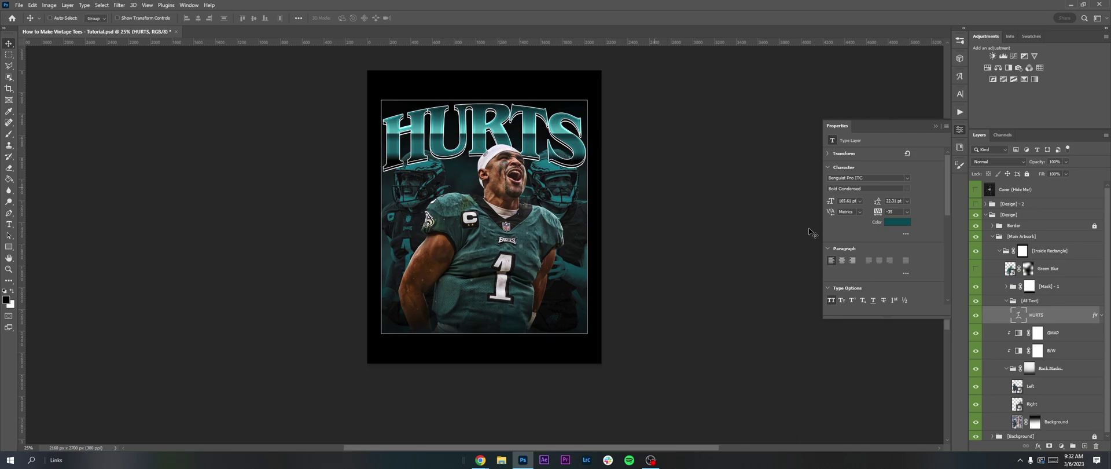
pyautogui.click(1008, 303)
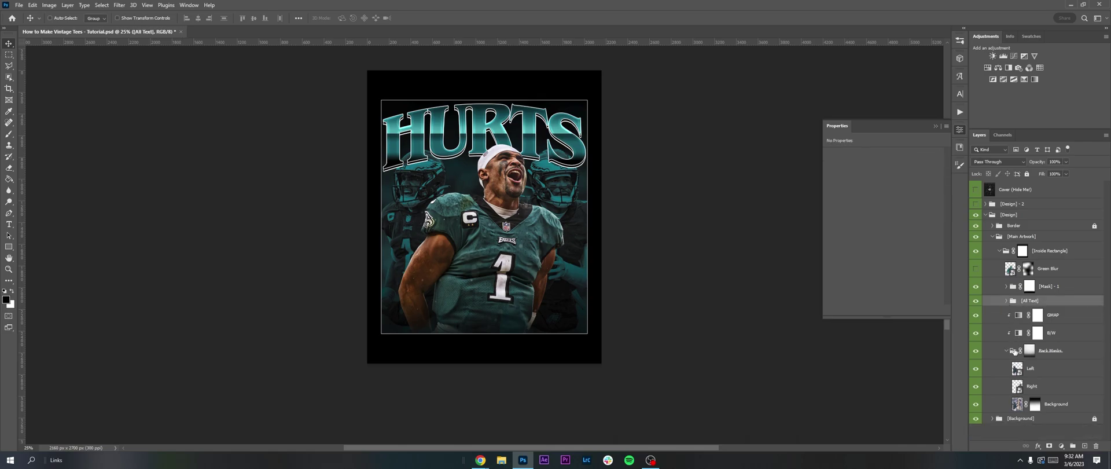
# Collapse the [Design] group and its subgroups, hide it, and show the [Design] - 2 group instead.
pyautogui.click(1010, 353)
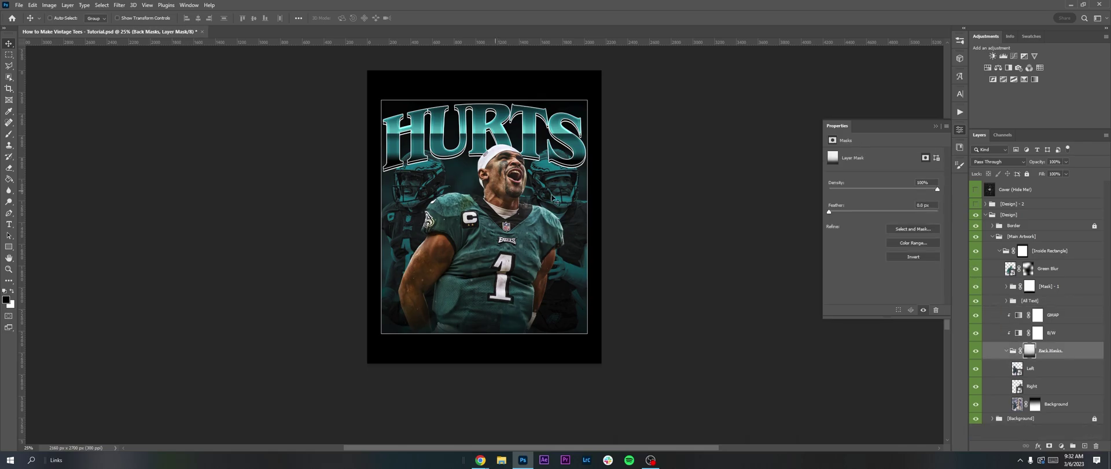
pyautogui.click(999, 250)
pyautogui.click(992, 236)
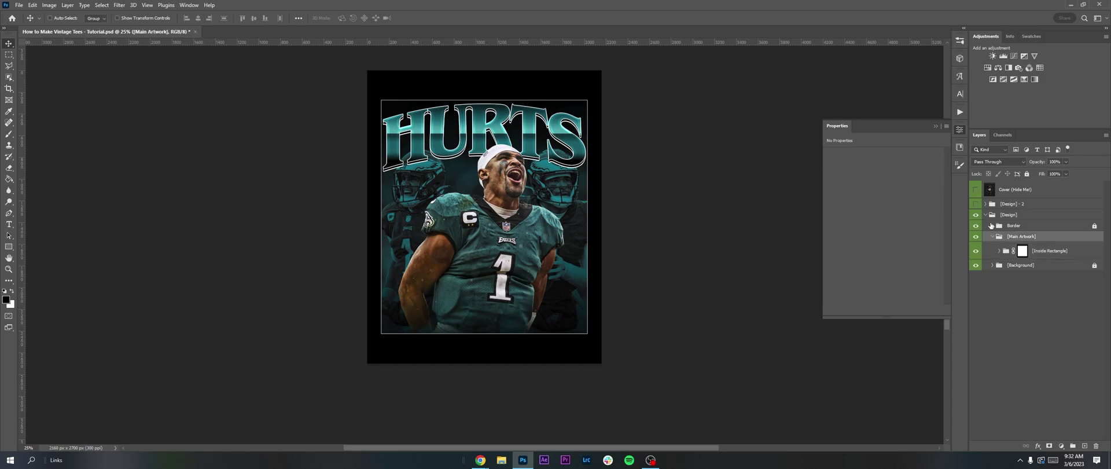
pyautogui.click(985, 215)
pyautogui.click(975, 215)
pyautogui.click(975, 203)
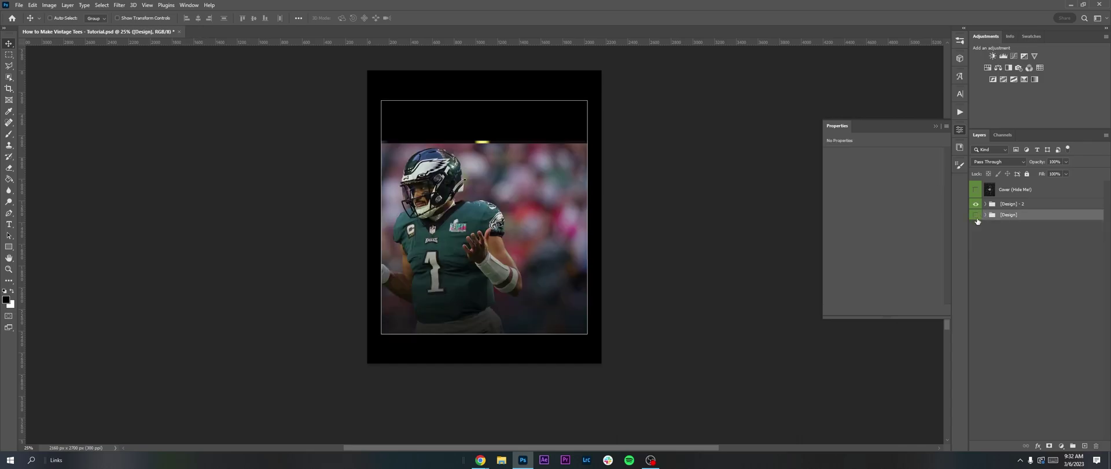
# Expand the [Design] - 2 group and toggle Layer 3's visibility to view the photo beneath it.
pyautogui.click(985, 203)
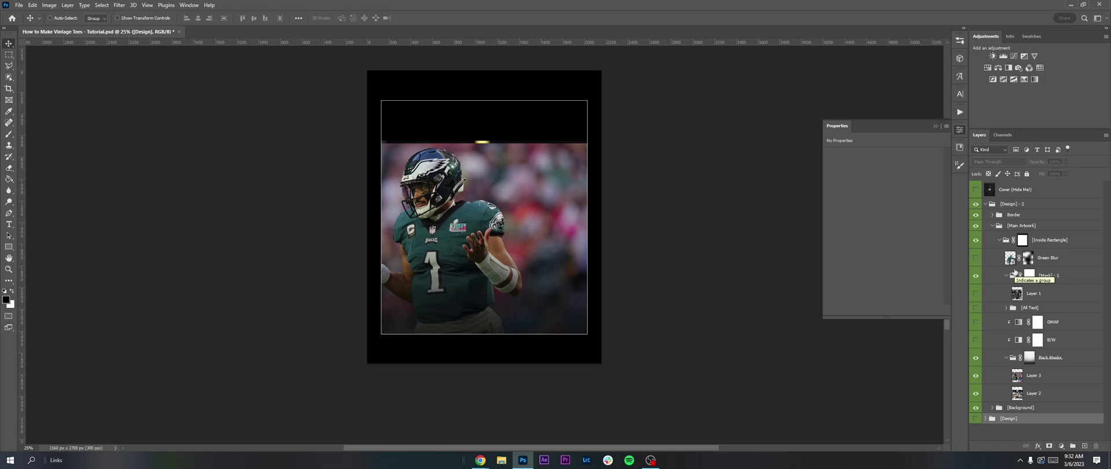
pyautogui.click(976, 375)
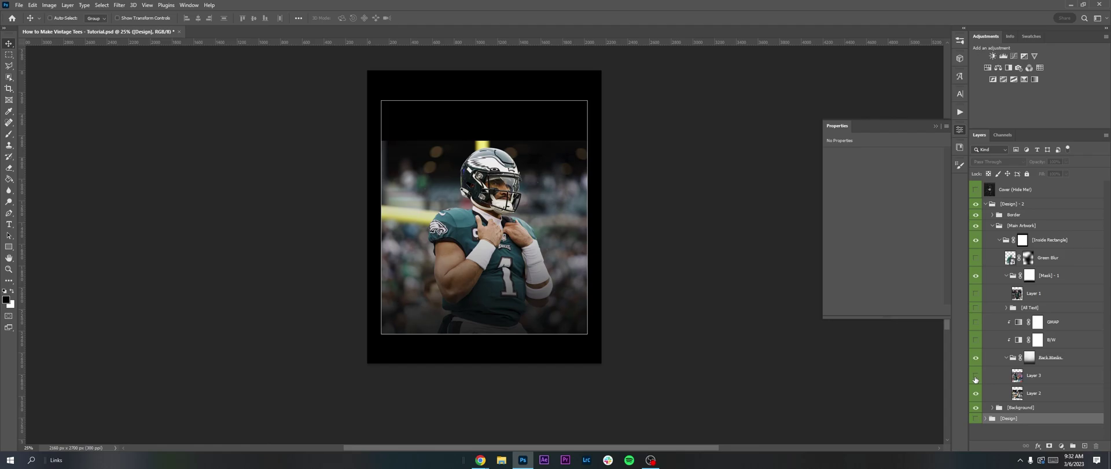
pyautogui.click(976, 375)
# Select Layer 3 in Back Masks and open it in the Topaz Adjust 5 filter.
pyautogui.click(1035, 379)
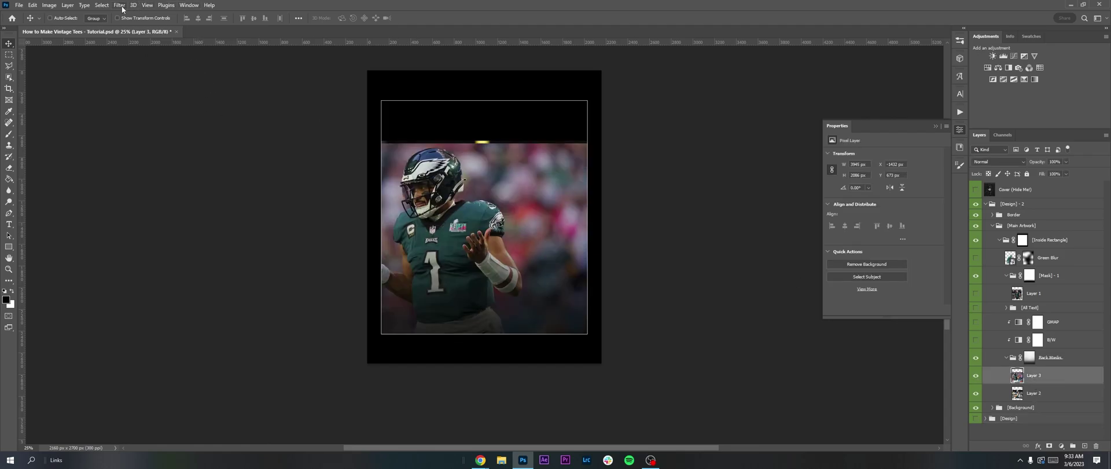
pyautogui.click(120, 5)
pyautogui.moveTo(156, 203)
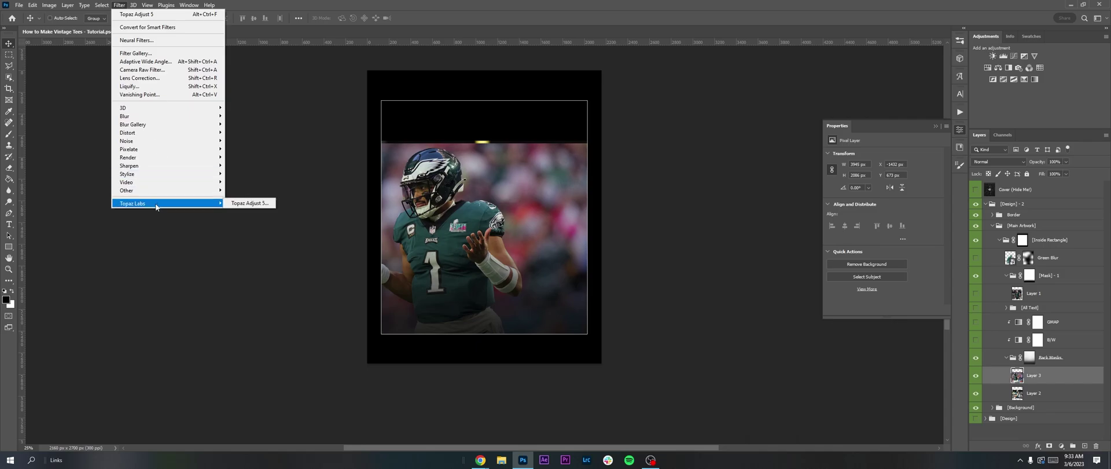
pyautogui.click(255, 206)
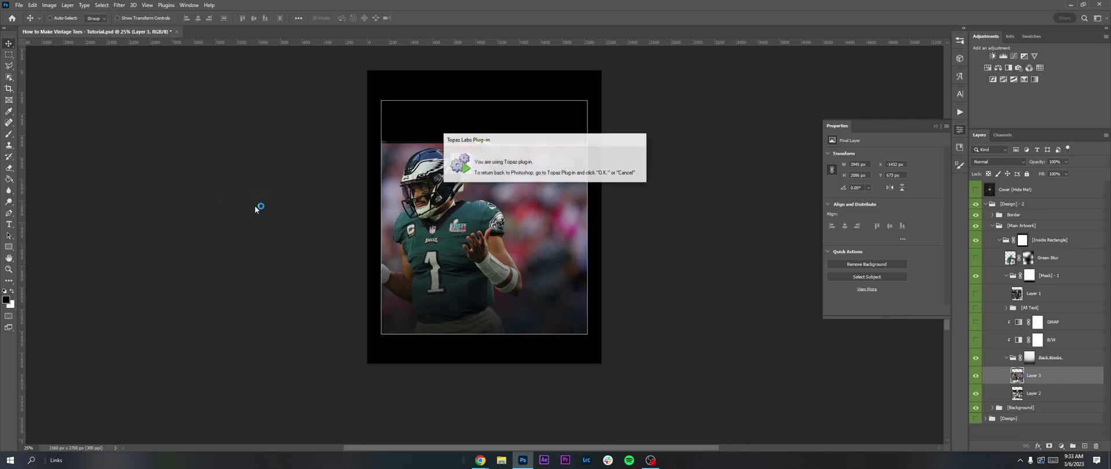
# Apply the Vivacious preset from the Stylized Collection to the photo with an overall transparency of 0.68.
pyautogui.scroll(-5, 67, 347)
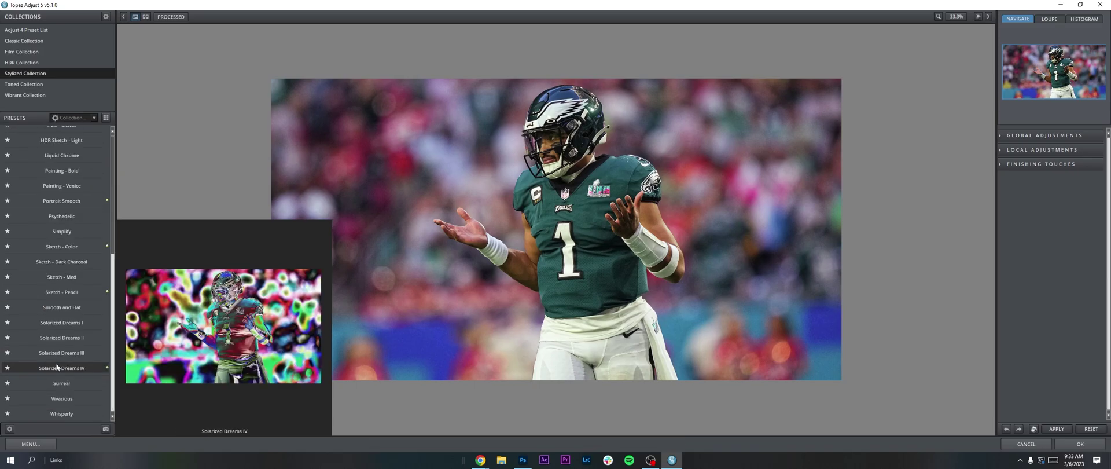
pyautogui.click(67, 398)
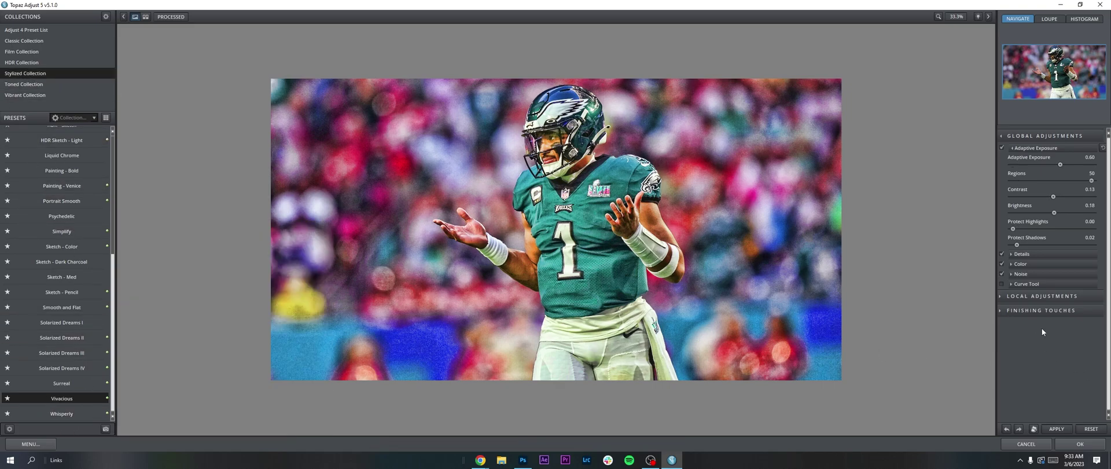
pyautogui.click(1046, 310)
pyautogui.click(1064, 344)
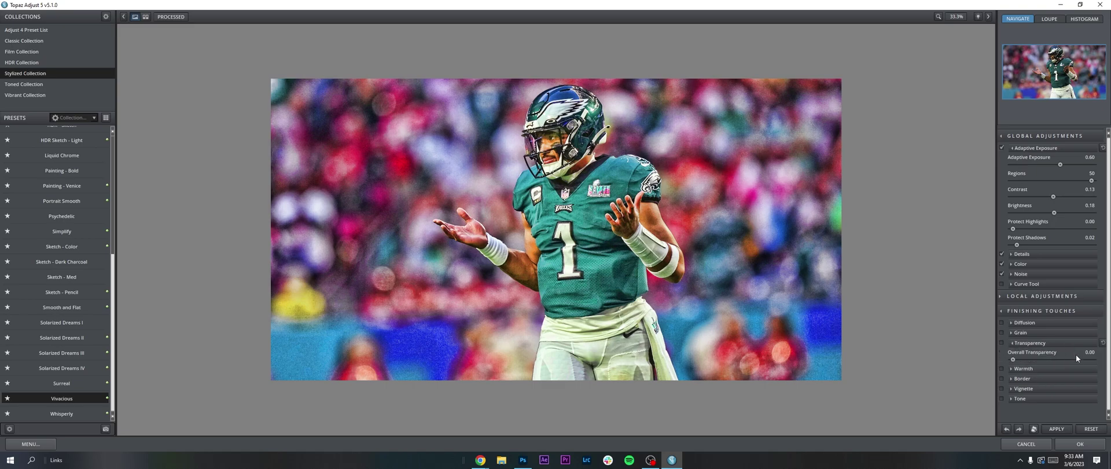
pyautogui.moveTo(1085, 360); pyautogui.dragTo(1066, 360)
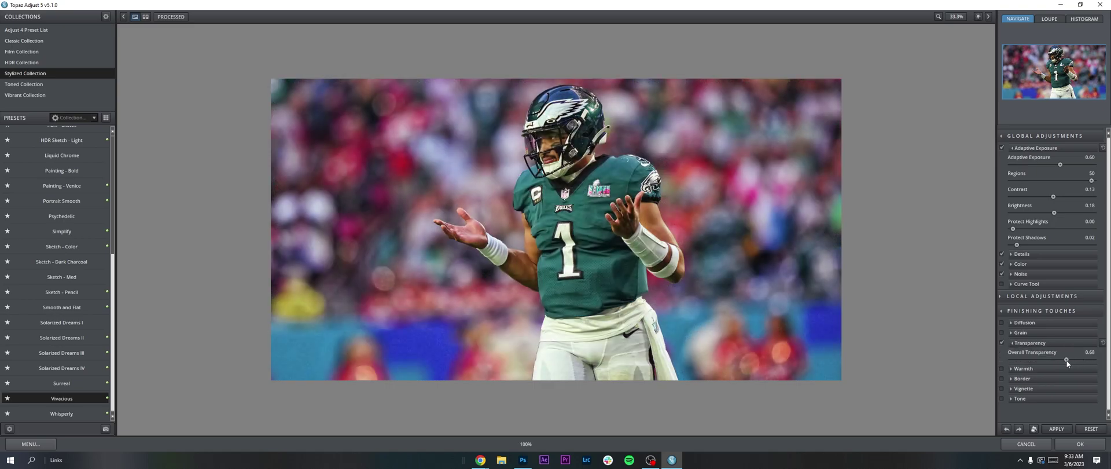
pyautogui.click(1072, 443)
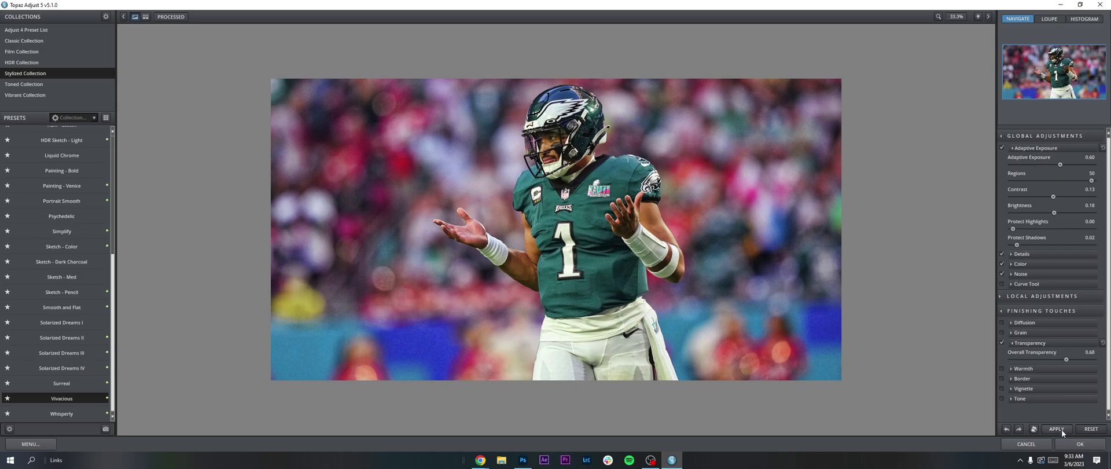
# Apply the Psychedelic preset to the photo with an overall transparency of 0.83.
pyautogui.click(61, 216)
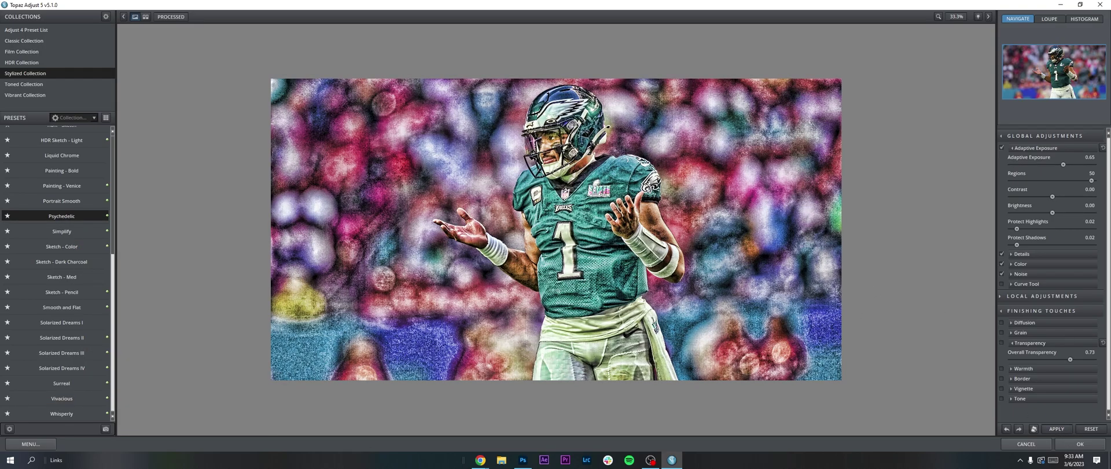
pyautogui.moveTo(1092, 359); pyautogui.dragTo(1078, 359)
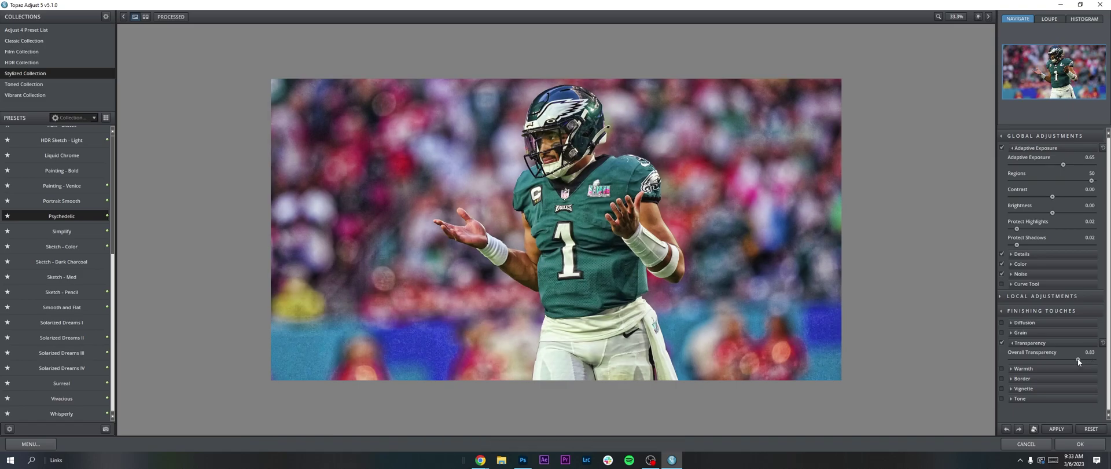
pyautogui.click(1064, 429)
# Apply the Photo Pop preset from the Classic Collection to the photo with an overall transparency of 0.83.
pyautogui.click(22, 40)
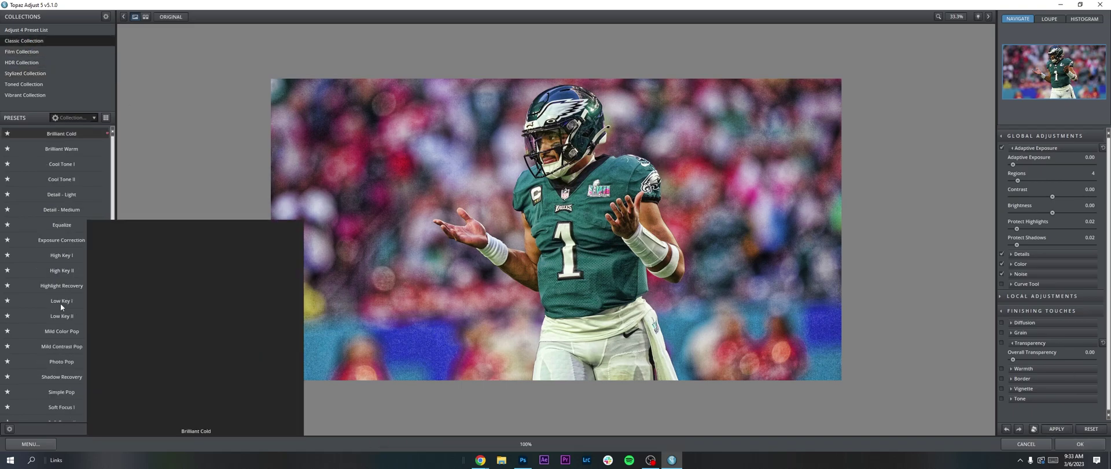
pyautogui.scroll(-1, 64, 322)
pyautogui.click(64, 322)
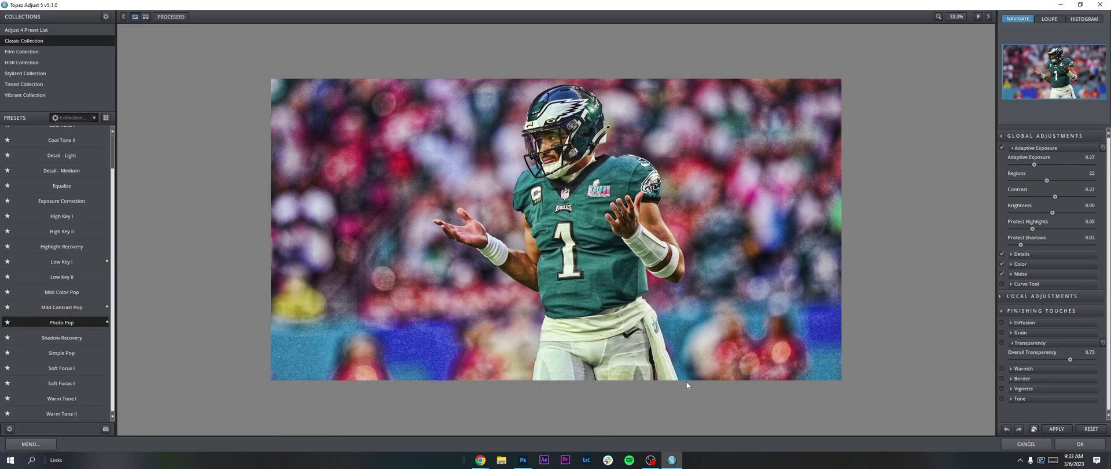
pyautogui.click(1077, 358)
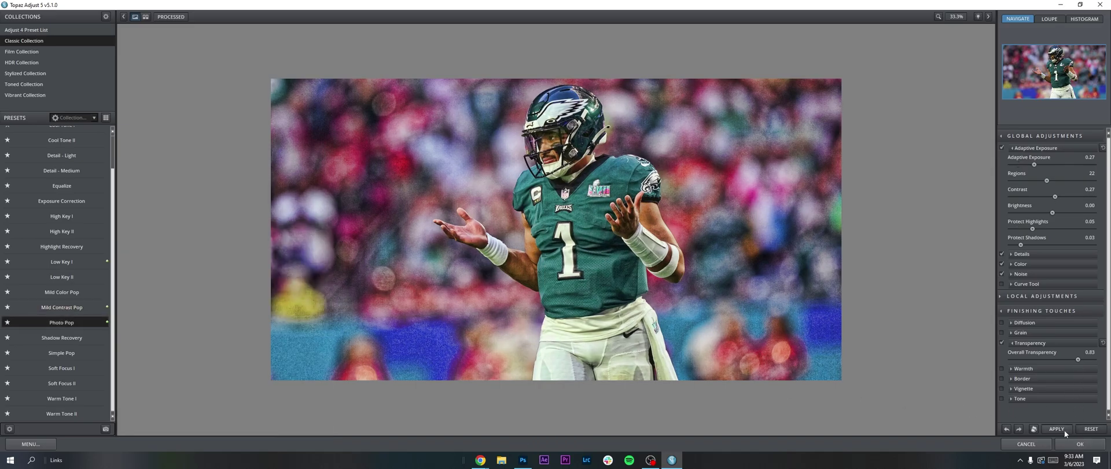
# Add the Exposure Correction preset to the photo and raise its overall transparency.
pyautogui.click(75, 247)
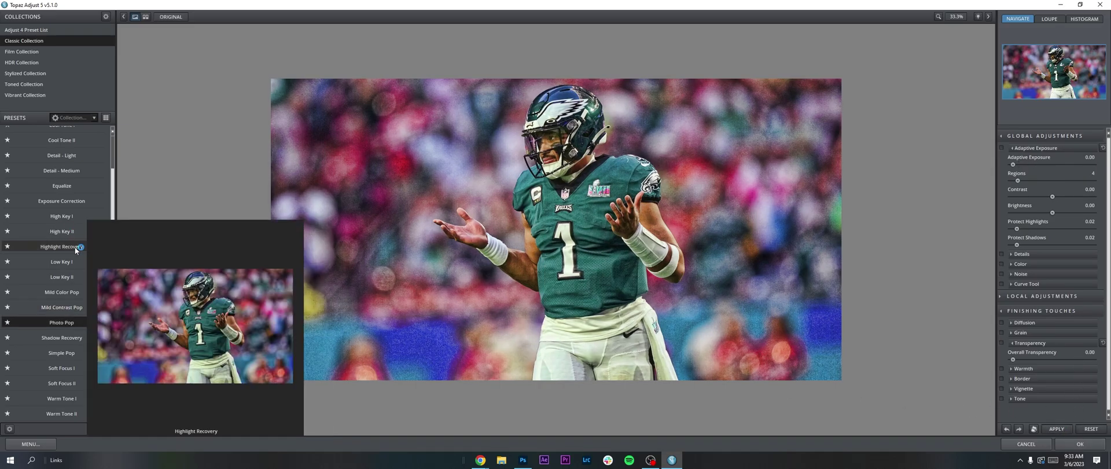
pyautogui.click(70, 201)
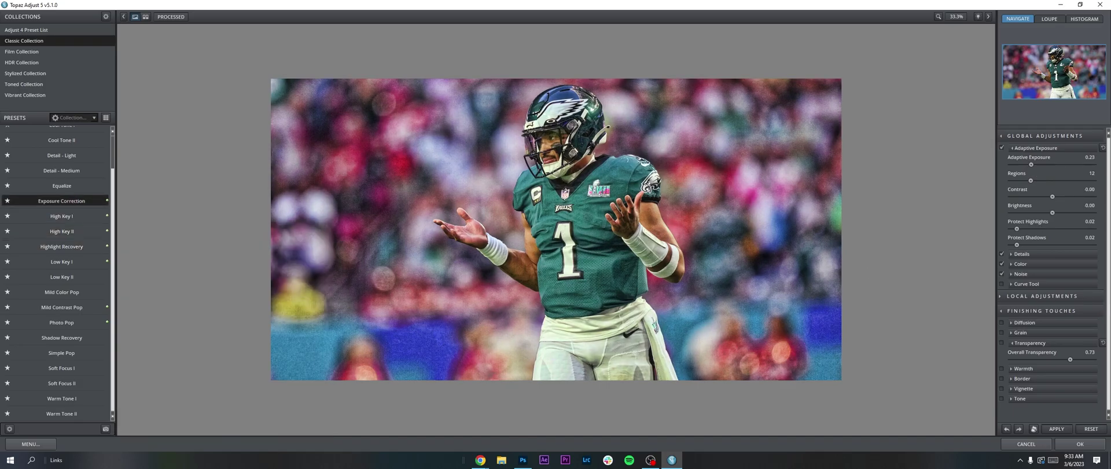
pyautogui.click(1082, 358)
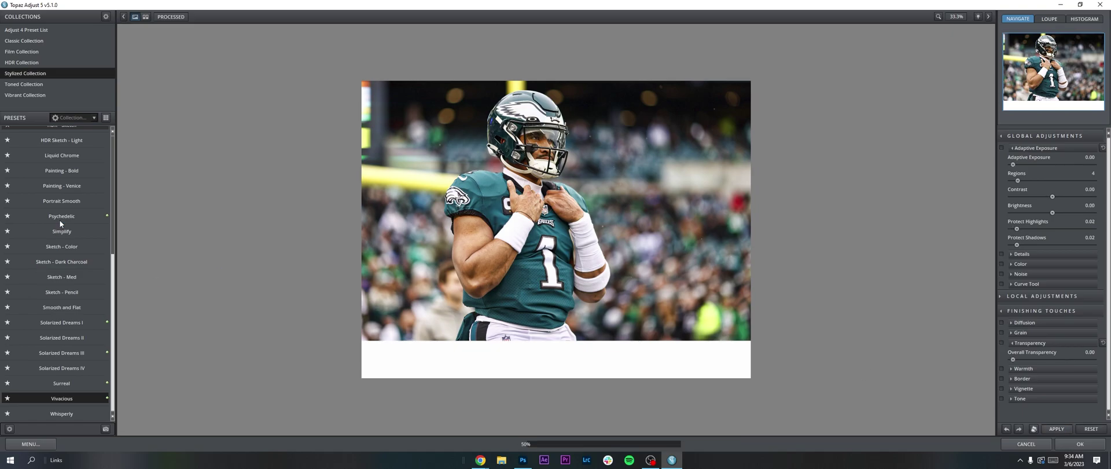
# Use the Classic Collection's Photo Pop and Exposure Correction presets on the hands-at-collar photo, and Exposure Correction on the shouting player photo.
pyautogui.click(24, 41)
pyautogui.click(62, 323)
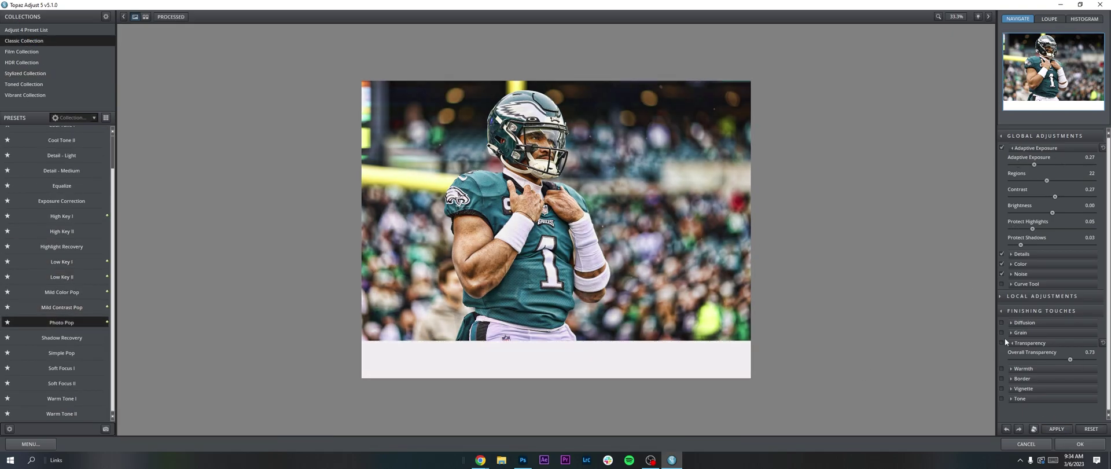
pyautogui.click(93, 203)
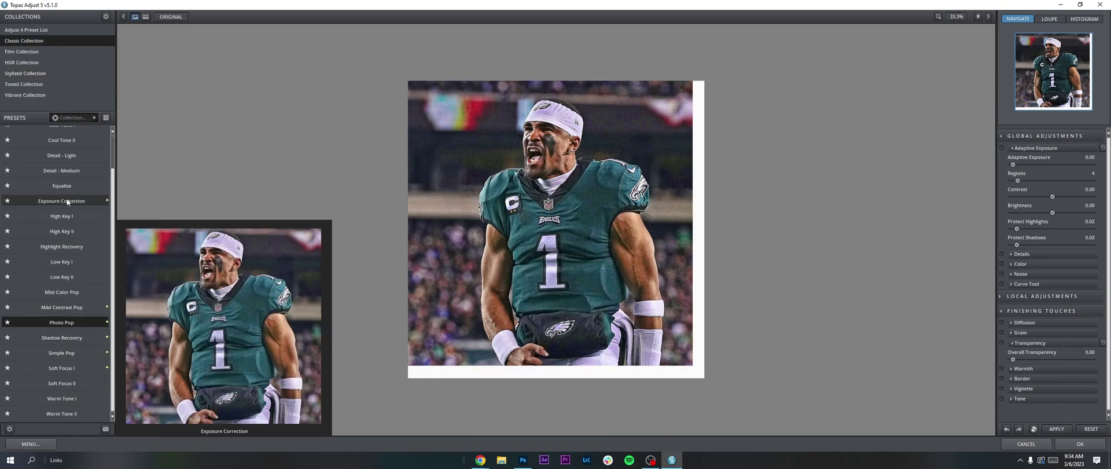
pyautogui.click(67, 201)
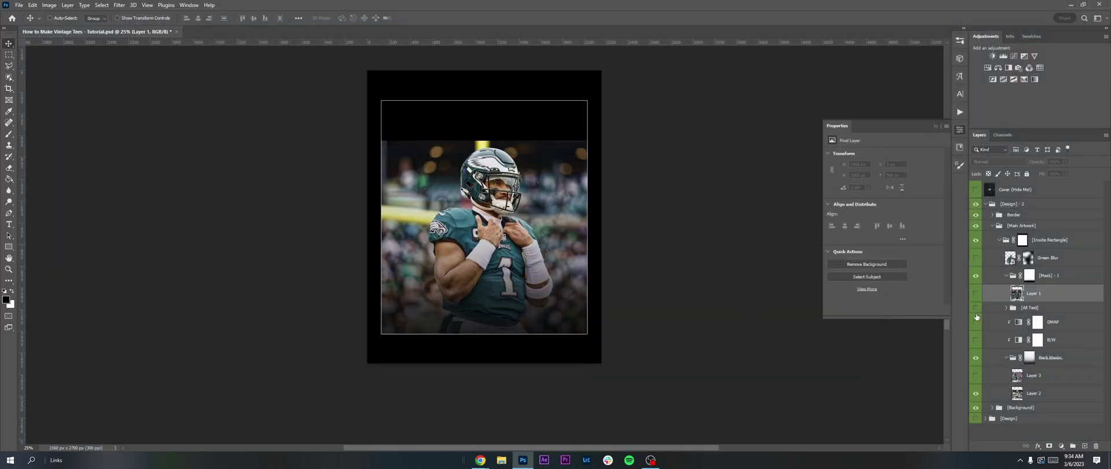
# Toggle Layer 3's visibility to compare the two back photos, and show Layer 1 in the [Mask] - 1 group.
pyautogui.click(976, 376)
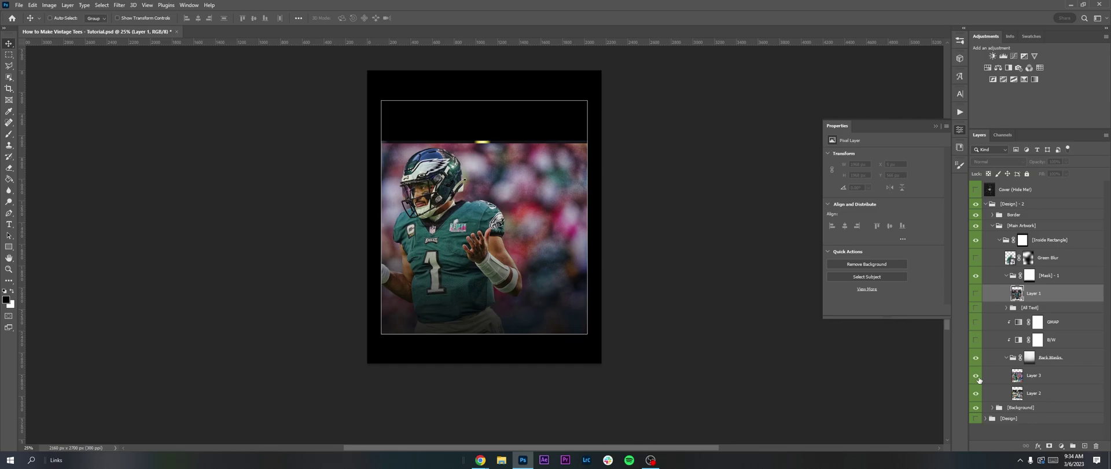
pyautogui.click(976, 375)
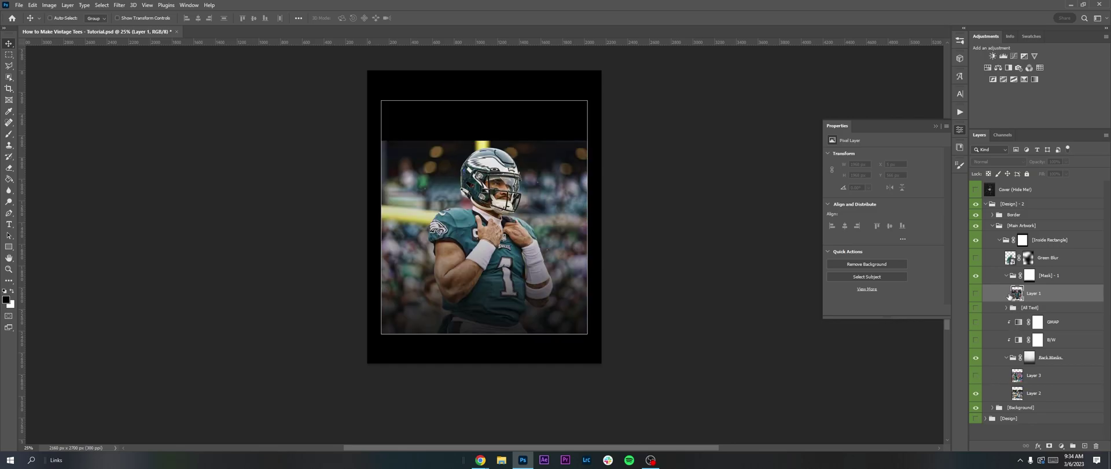
pyautogui.click(975, 297)
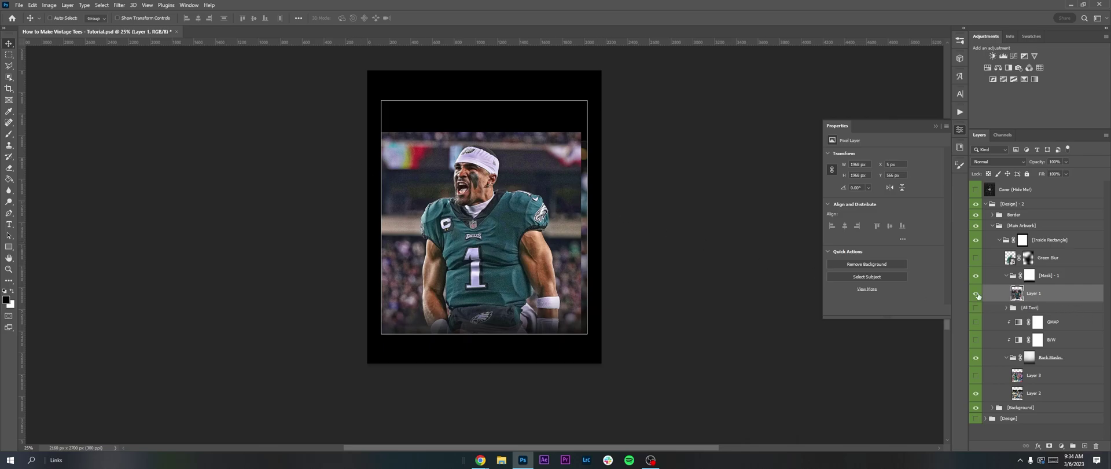
# Open Layer 1 in Topaz Adjust 5 and look through the Stylized and Classic Collection presets without applying any.
pyautogui.click(120, 5)
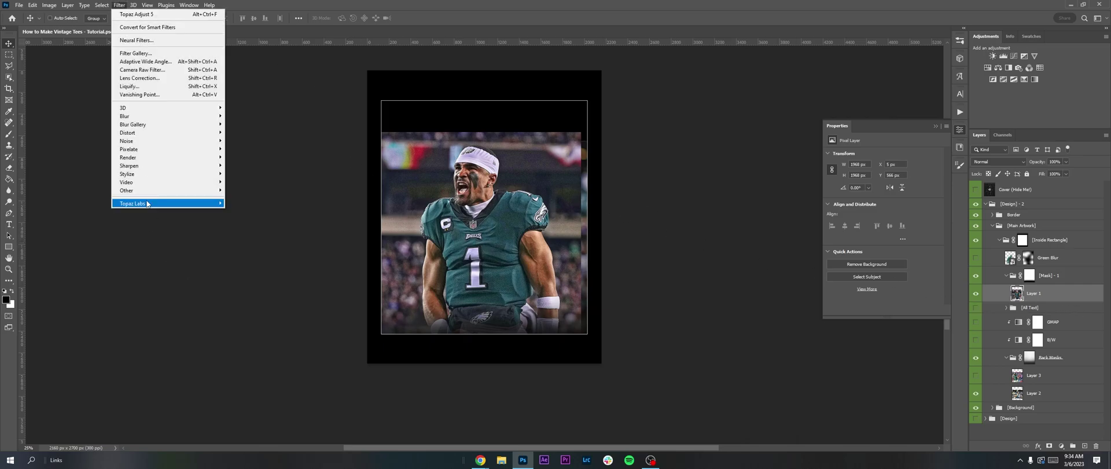
pyautogui.click(243, 202)
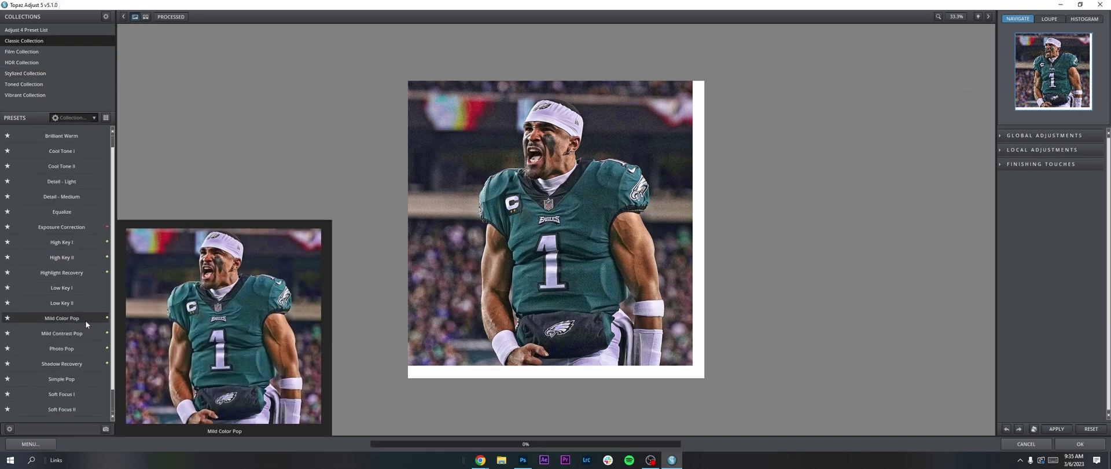
pyautogui.scroll(2, 89, 255)
pyautogui.click(29, 73)
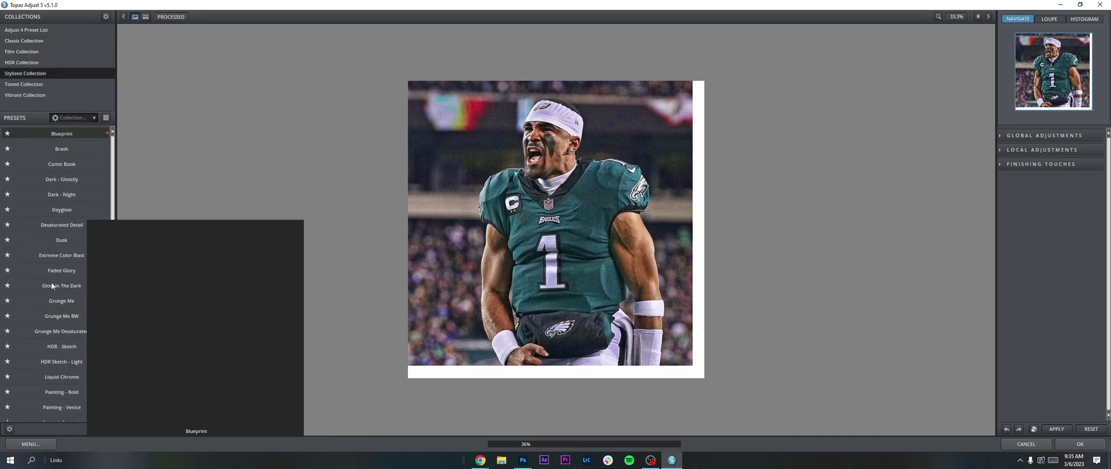
pyautogui.scroll(-3, 58, 307)
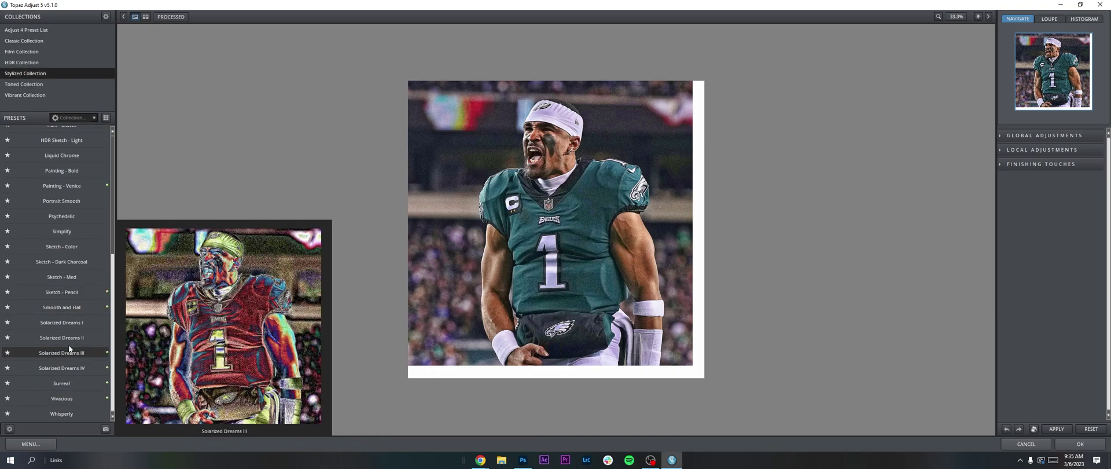
pyautogui.scroll(3, 68, 345)
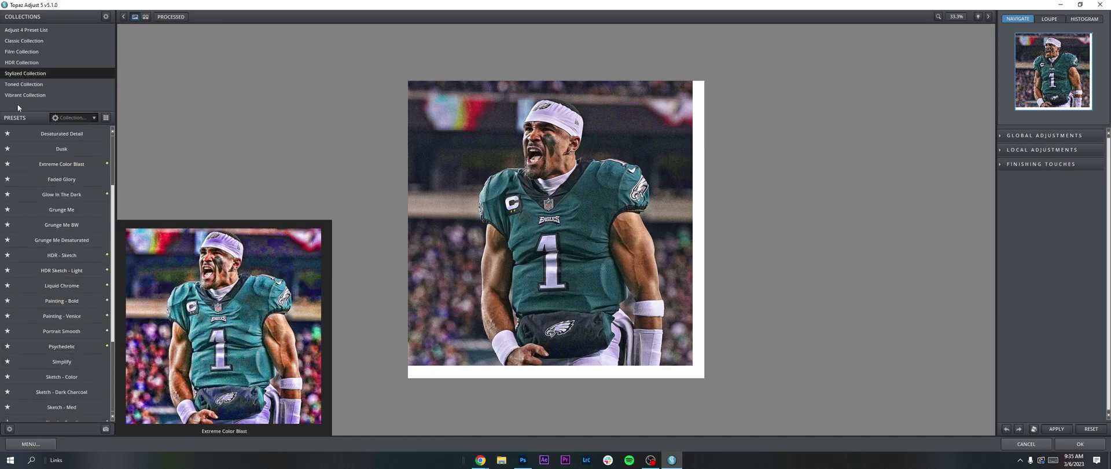
pyautogui.click(25, 40)
pyautogui.scroll(-1, 87, 338)
pyautogui.moveTo(65, 306)
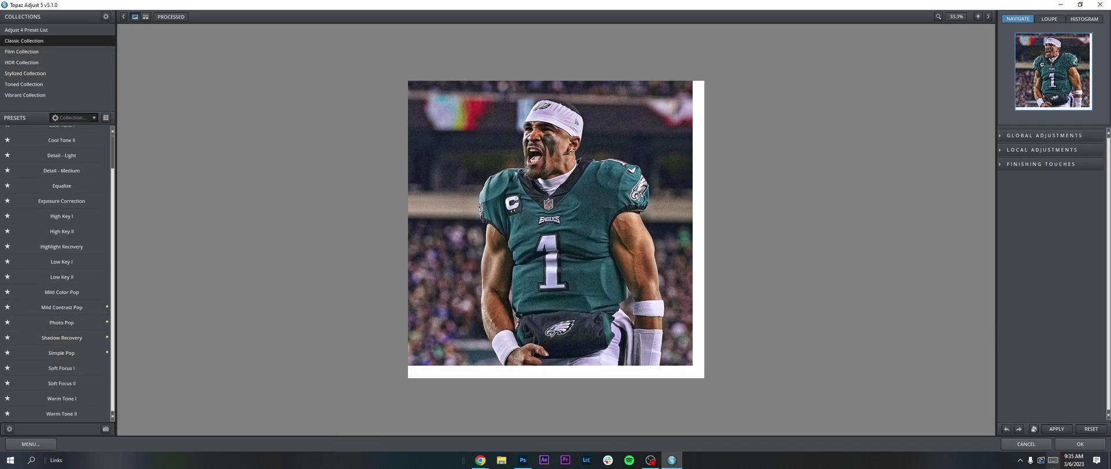
pyautogui.click(1025, 444)
# Apply the Camera Raw Filter to Layer 1 with exposure +0.10, contrast +2, texture +45 and clarity +41.
pyautogui.click(119, 4)
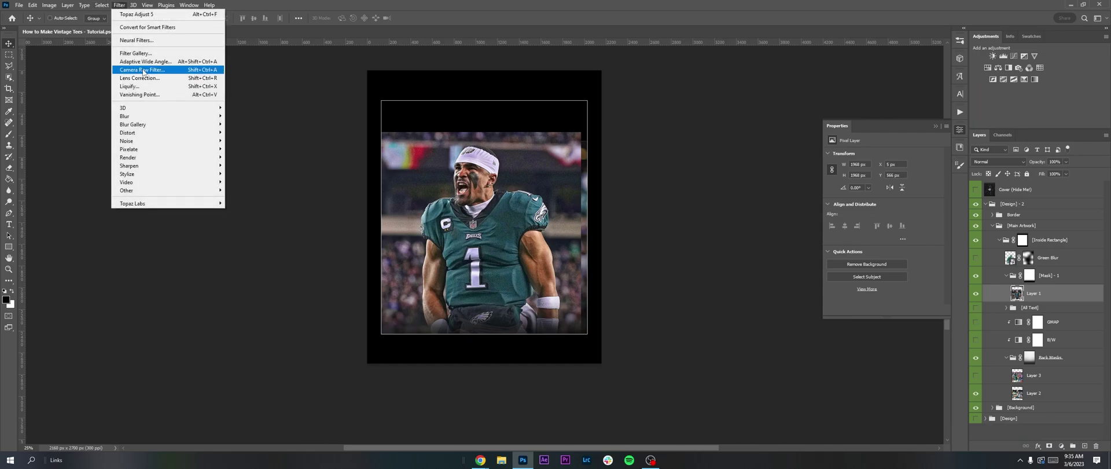
pyautogui.click(143, 69)
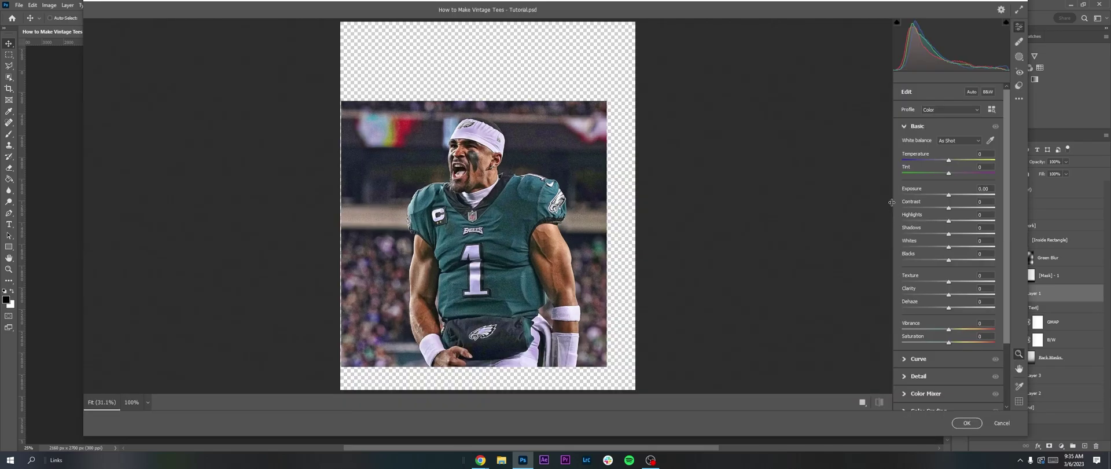
pyautogui.scroll(-1, 957, 314)
pyautogui.scroll(2, 957, 315)
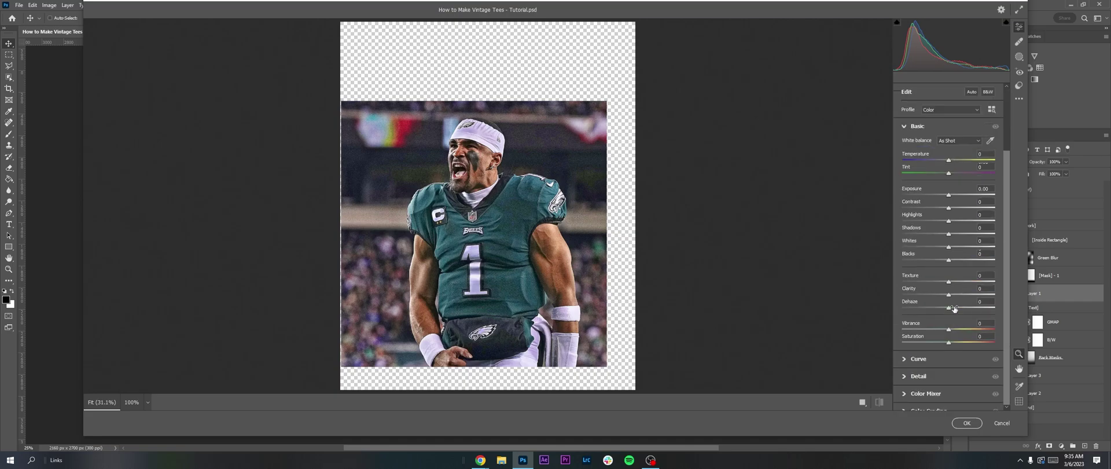
pyautogui.moveTo(948, 195); pyautogui.dragTo(949, 195)
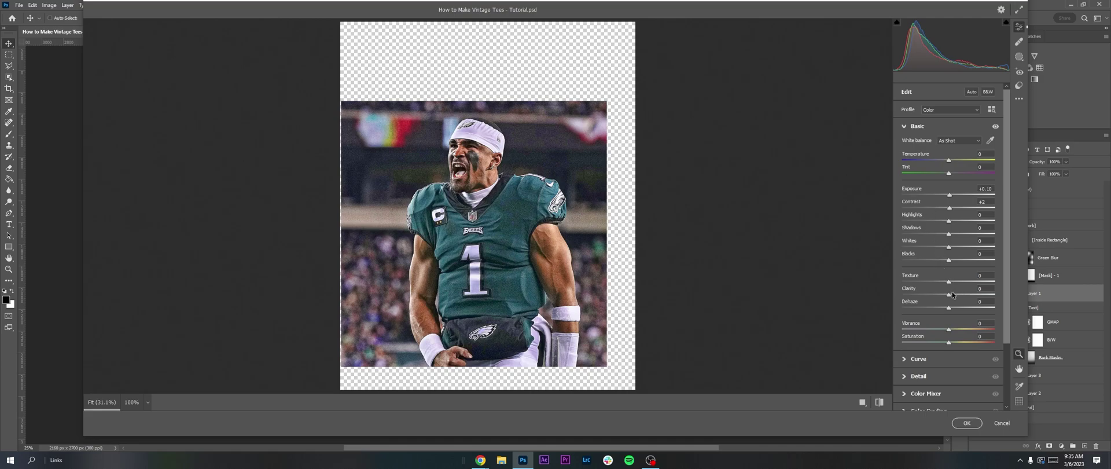
pyautogui.moveTo(949, 281); pyautogui.dragTo(967, 295)
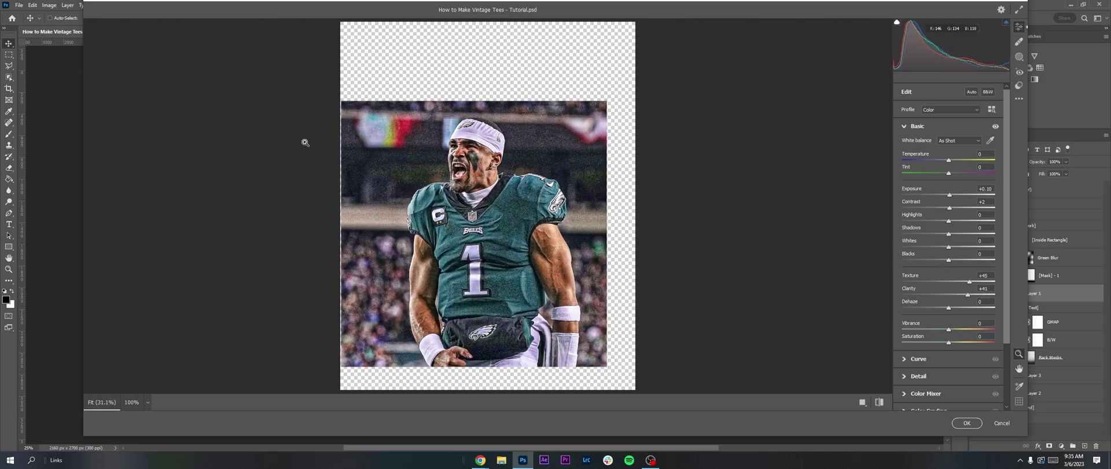
pyautogui.click(966, 424)
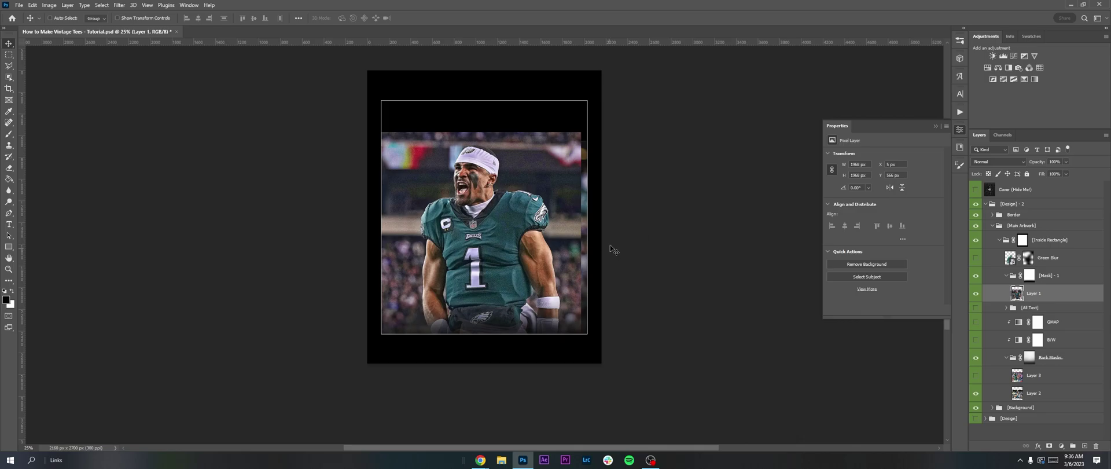
# Hide Layer 1 and show Layer 3, and collapse and hide the [Design] - 2 group.
pyautogui.click(977, 293)
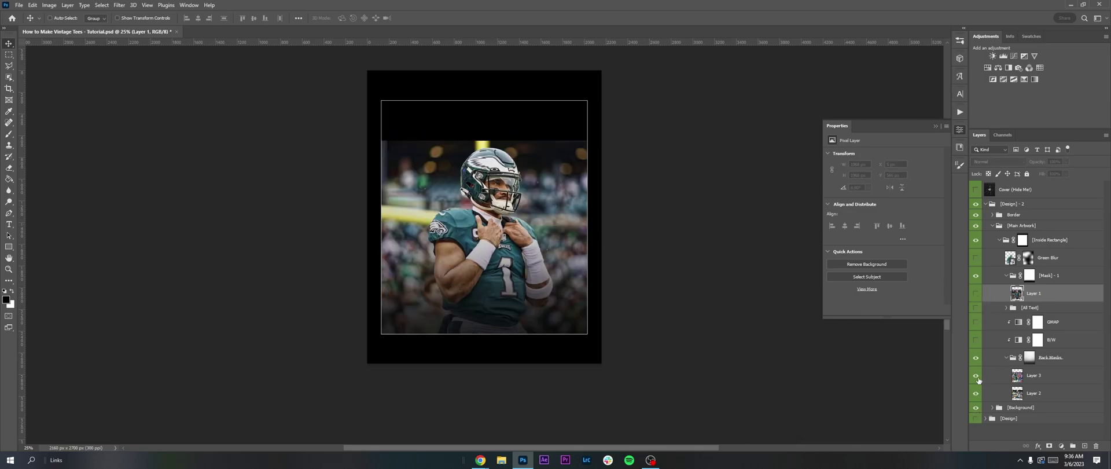
pyautogui.click(976, 375)
pyautogui.click(987, 204)
pyautogui.click(976, 204)
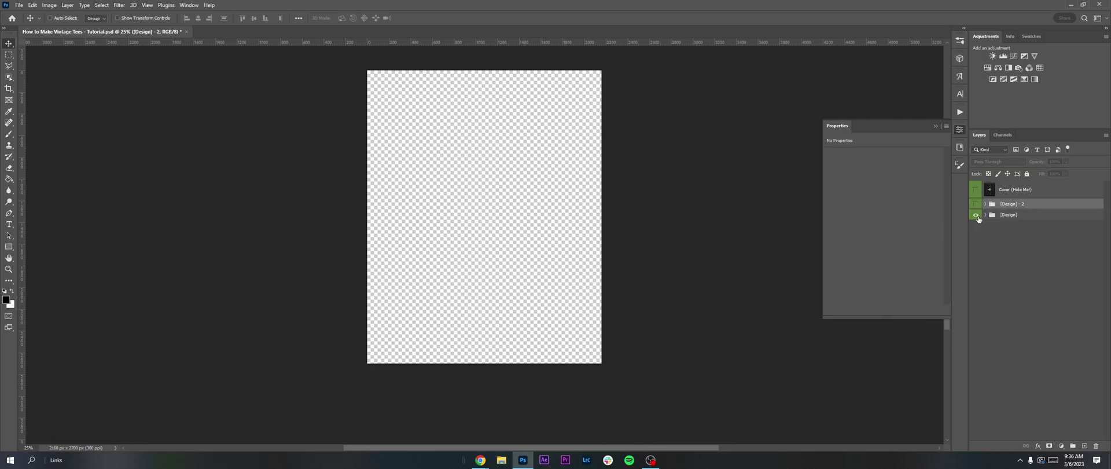
# Show and expand the finished [Design] group and examine the Left and Right player layers in Back Masks with and without the overlying layers.
pyautogui.click(976, 214)
pyautogui.click(986, 215)
pyautogui.click(1000, 251)
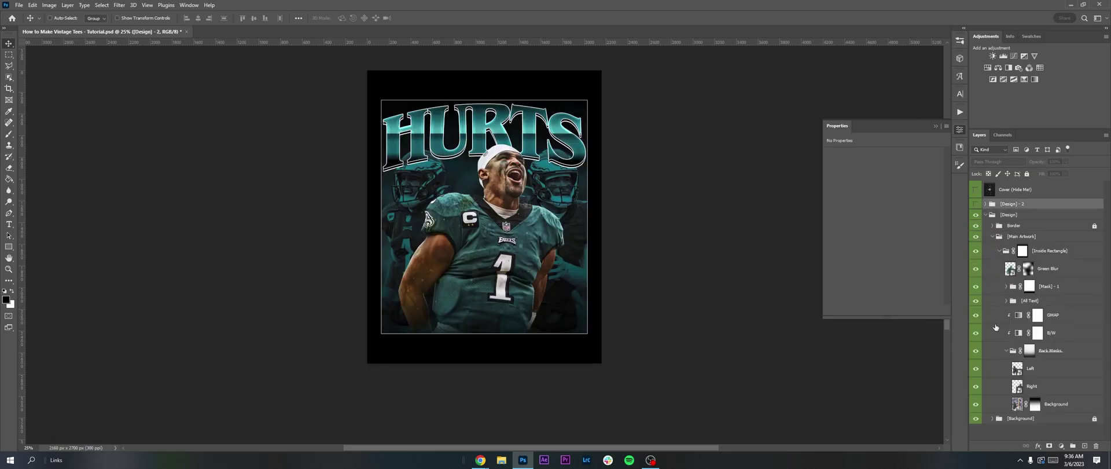
pyautogui.click(975, 368)
pyautogui.click(975, 368)
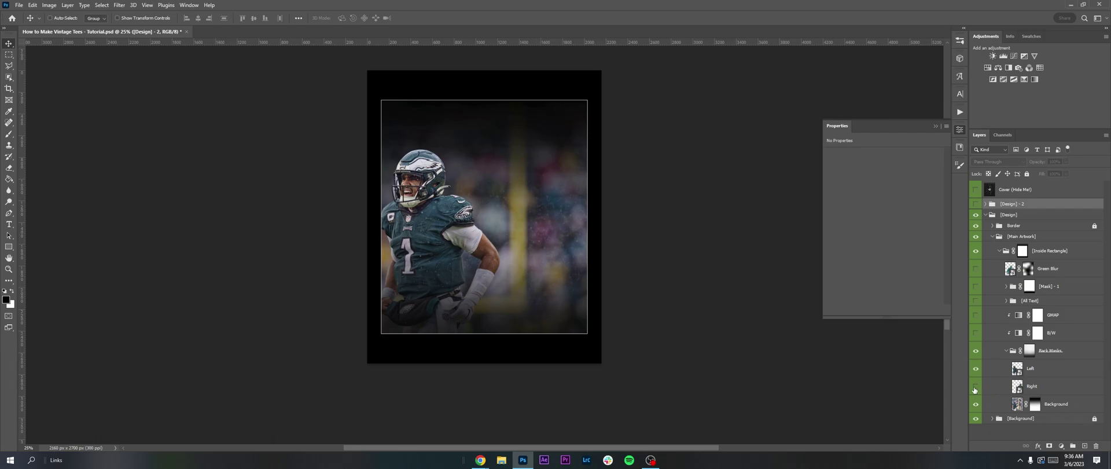
pyautogui.click(975, 387)
pyautogui.click(976, 386)
pyautogui.click(1034, 389)
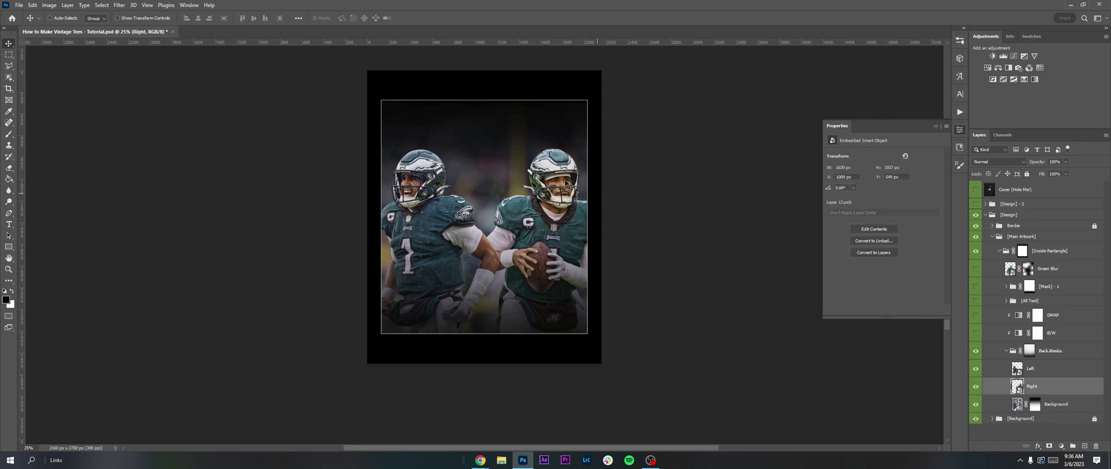
pyautogui.moveTo(976, 335); pyautogui.dragTo(975, 268)
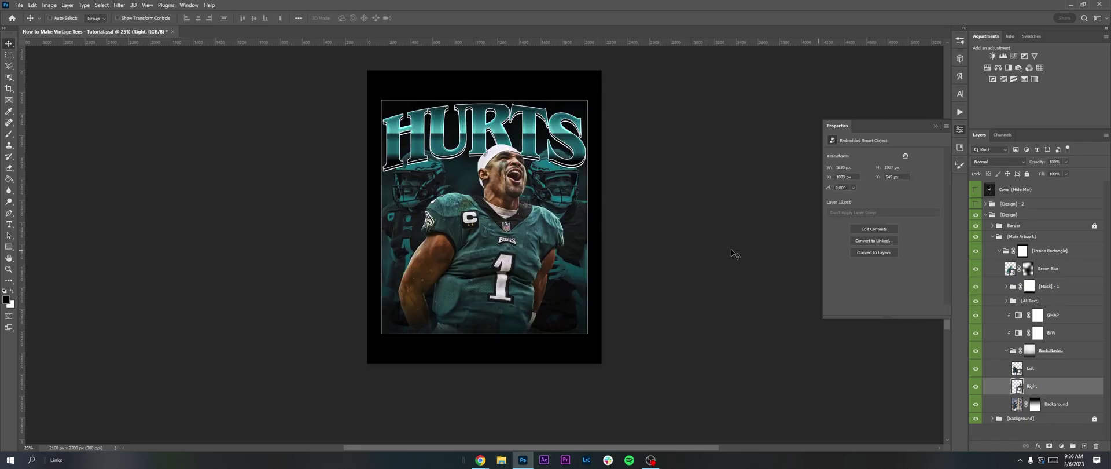
# Collapse and hide the [Design] group, and show and expand the [Design] - 2 group.
pyautogui.click(985, 214)
pyautogui.click(976, 214)
pyautogui.click(985, 204)
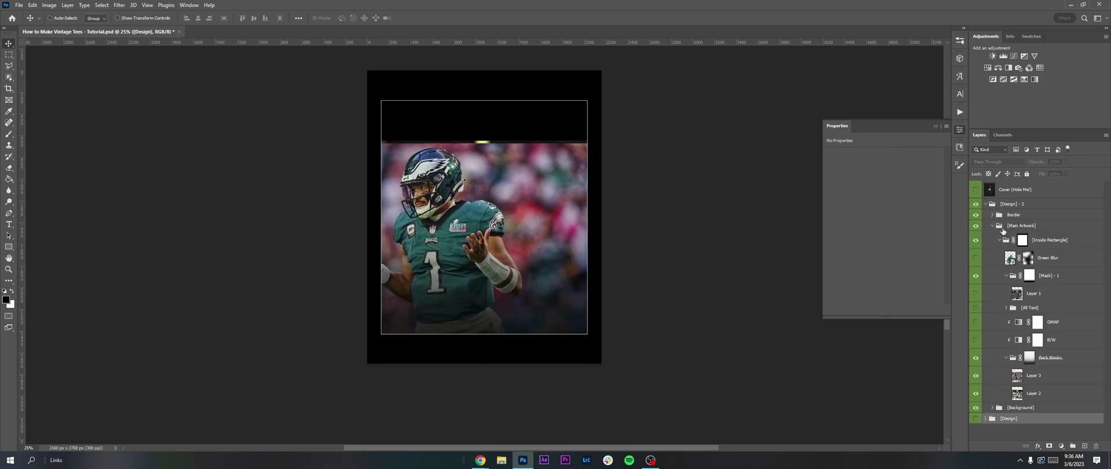
# Select Layer 3 and draw a rectangular marquee about 2160 by 412 px across the canvas over the black band above the photo.
pyautogui.click(1033, 381)
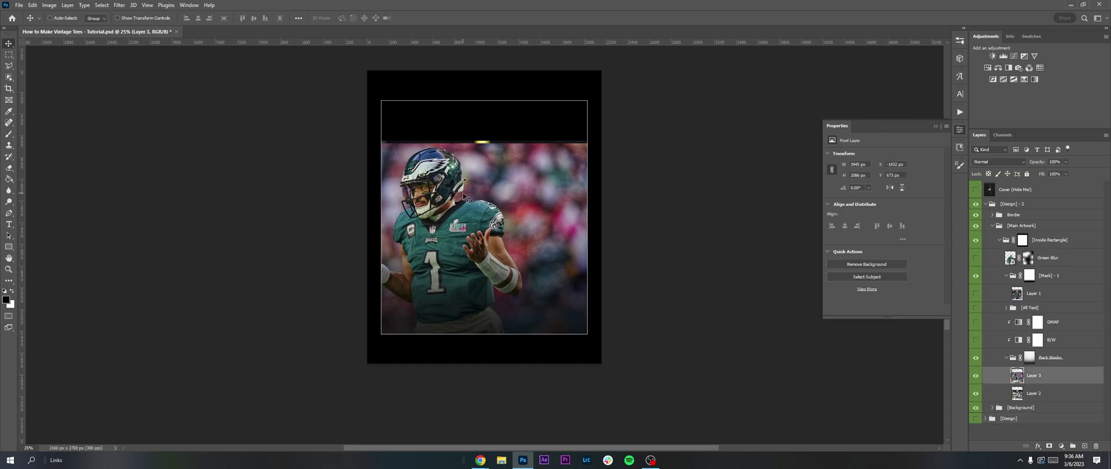
pyautogui.hotkey('ctrl', '+')
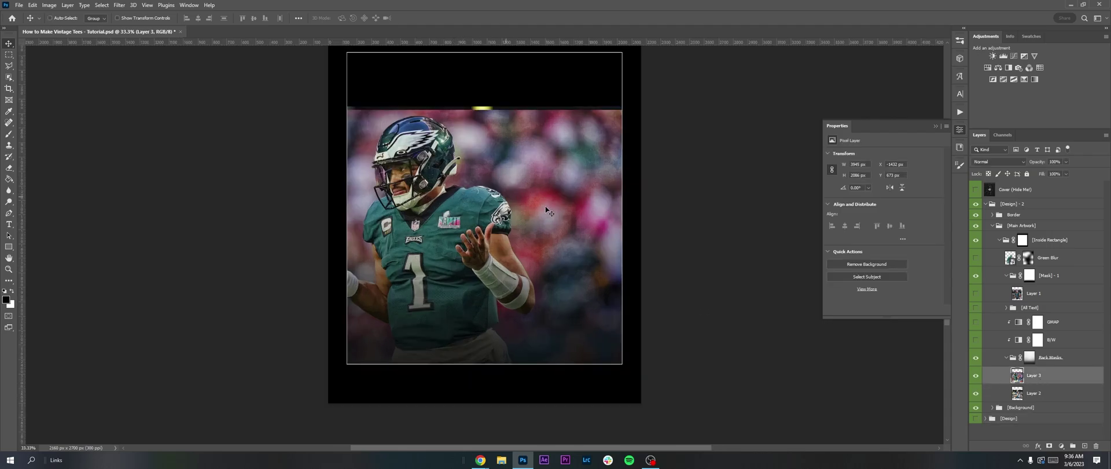
pyautogui.click(8, 55)
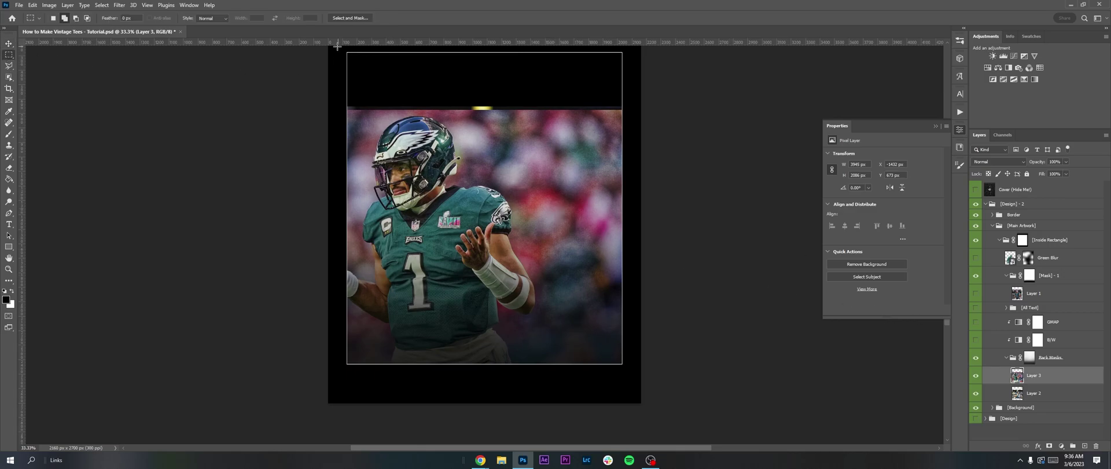
pyautogui.moveTo(328, 53); pyautogui.dragTo(645, 113)
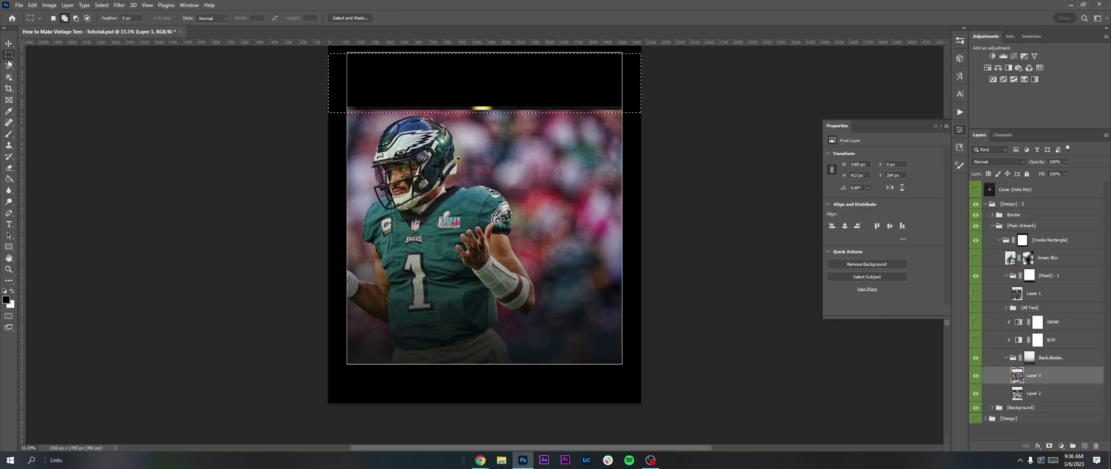
# Fill the marquee selection over the black band on Layer 3 using Content-Aware at 100% opacity, and deselect.
pyautogui.rightClick(10, 59)
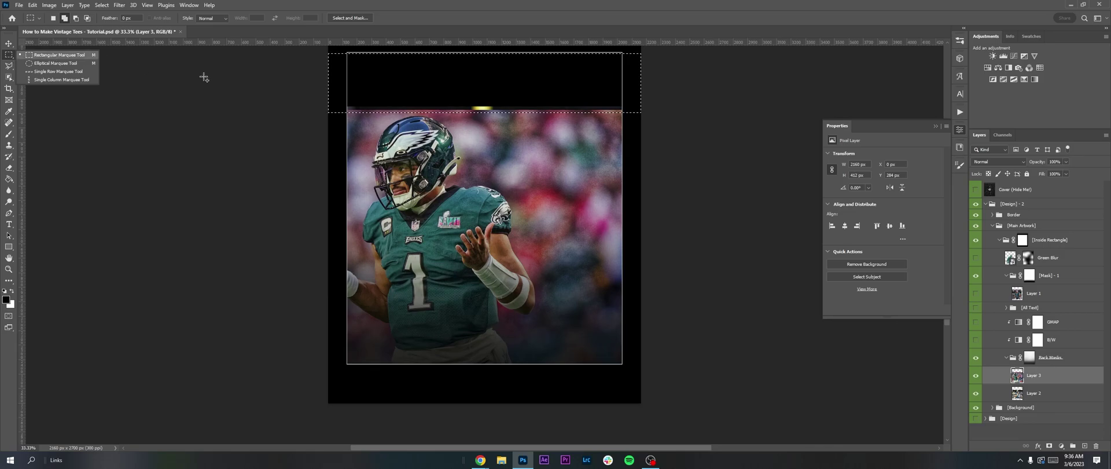
pyautogui.rightClick(568, 169)
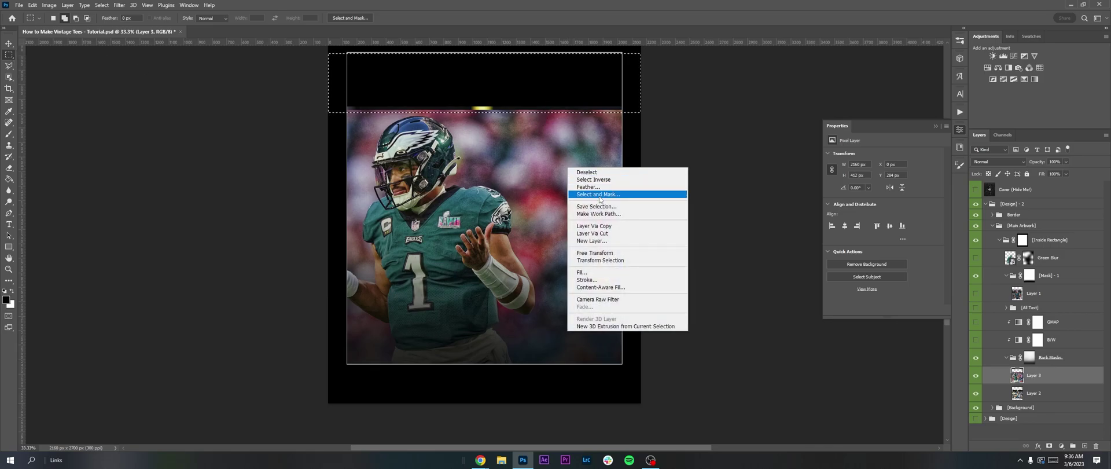
pyautogui.click(592, 273)
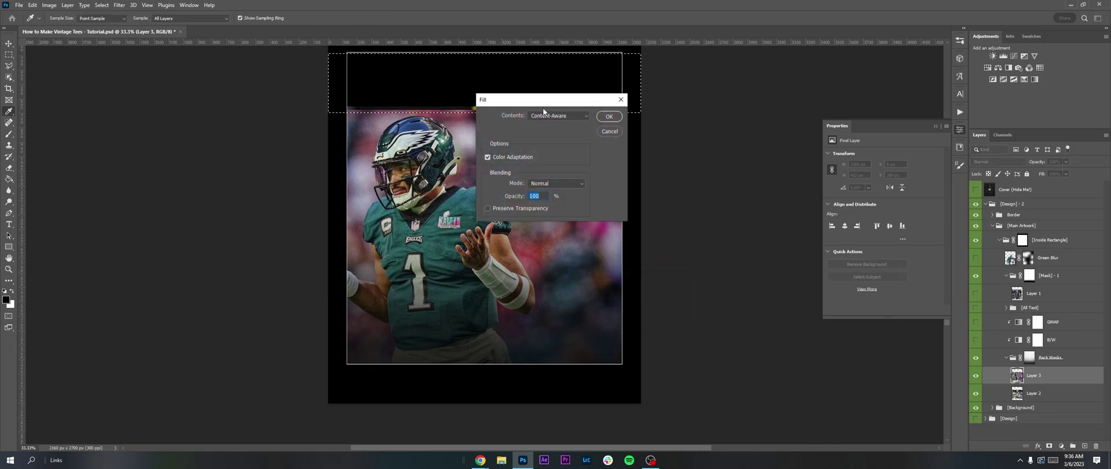
pyautogui.click(610, 116)
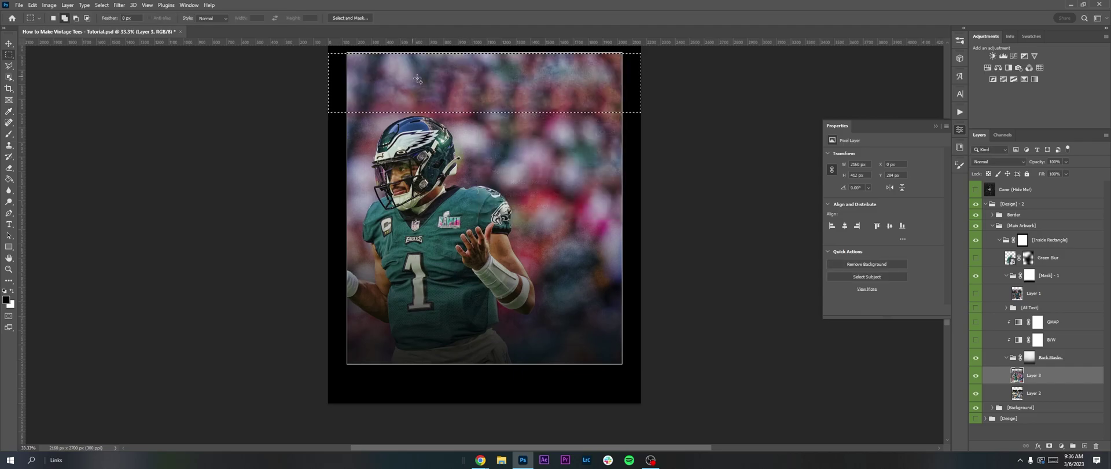
pyautogui.hotkey('ctrl', 'd')
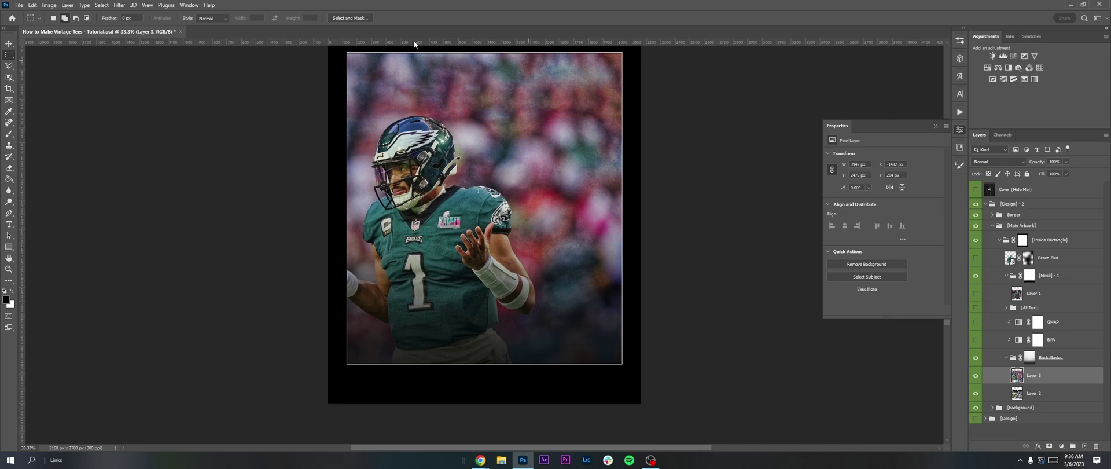
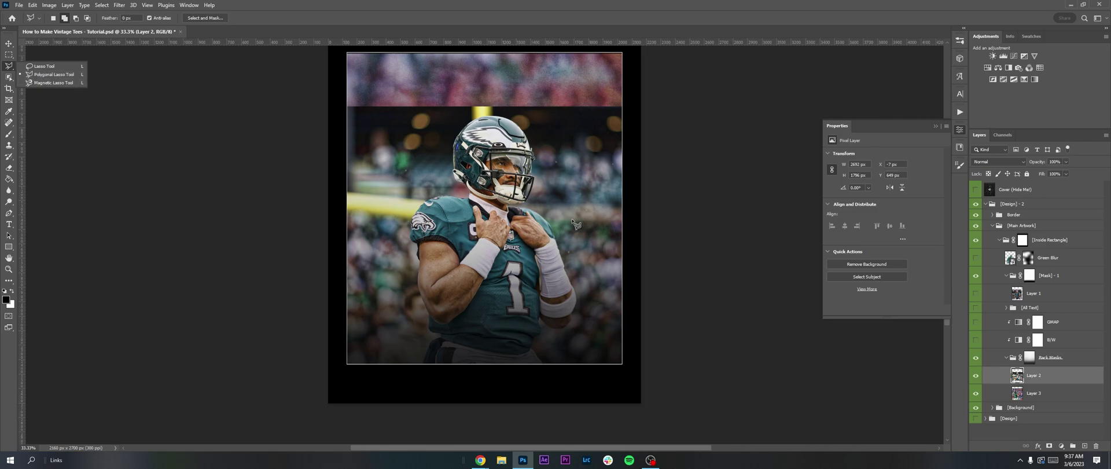
# Select the player on Layer 2 with Select Subject and subtract the background gap beside the waist using the Polygonal Lasso.
pyautogui.click(107, 8)
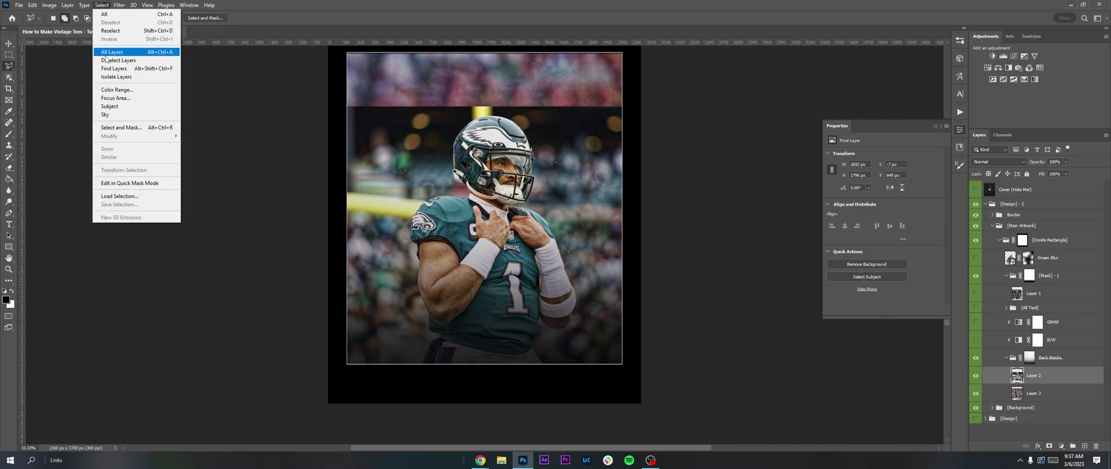
pyautogui.click(109, 106)
pyautogui.scroll(5, 578, 289)
pyautogui.scroll(5, 495, 232)
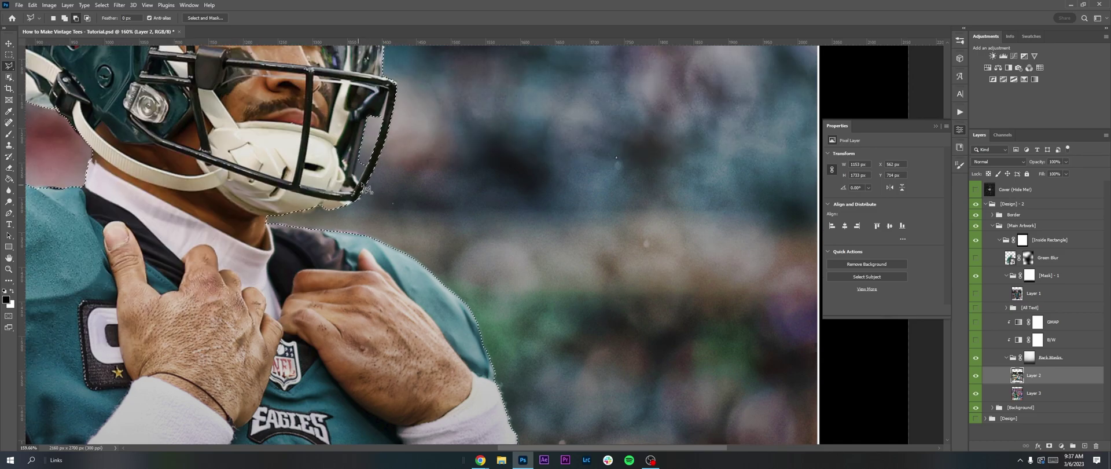
pyautogui.scroll(2, 432, 93)
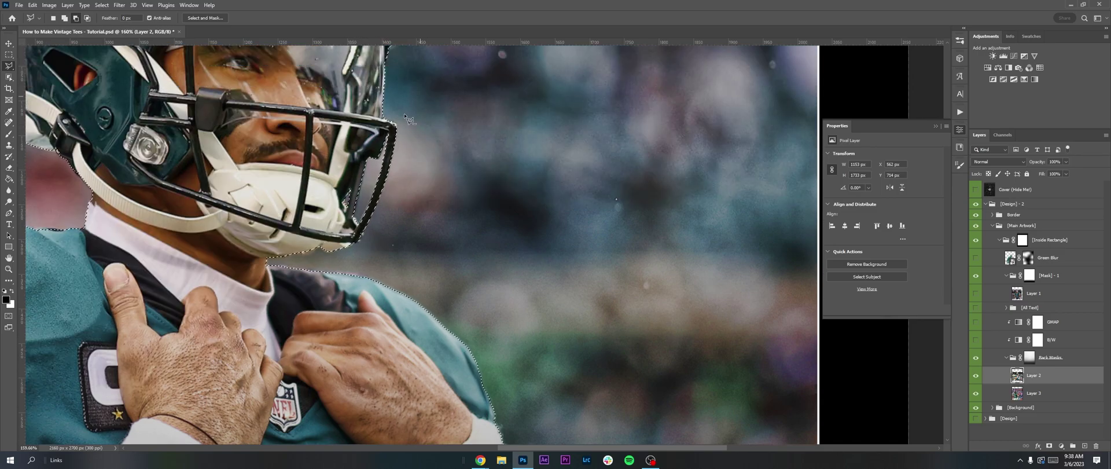
pyautogui.scroll(2, 431, 92)
pyautogui.moveTo(947, 217); pyautogui.dragTo(947, 183)
pyautogui.moveTo(566, 448); pyautogui.dragTo(430, 450)
pyautogui.scroll(-5, 619, 251)
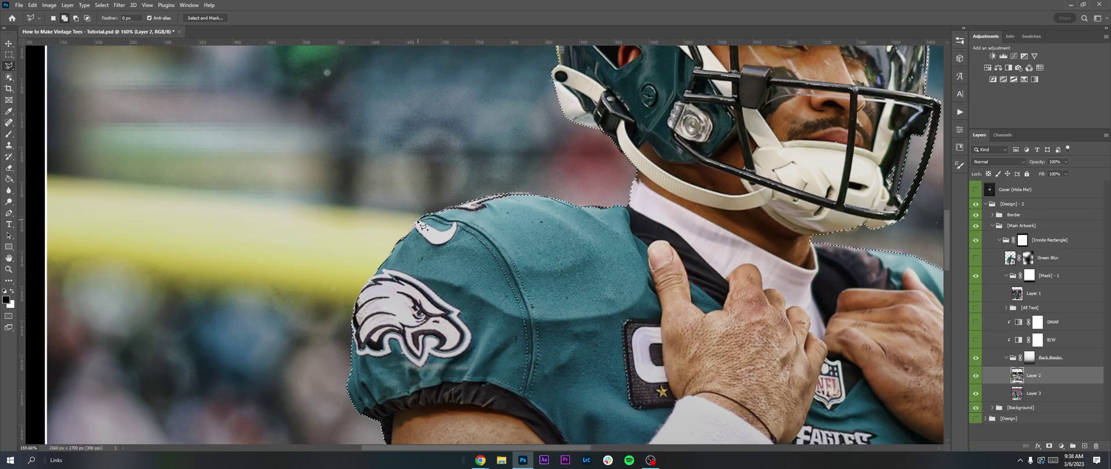
pyautogui.scroll(-10, 526, 276)
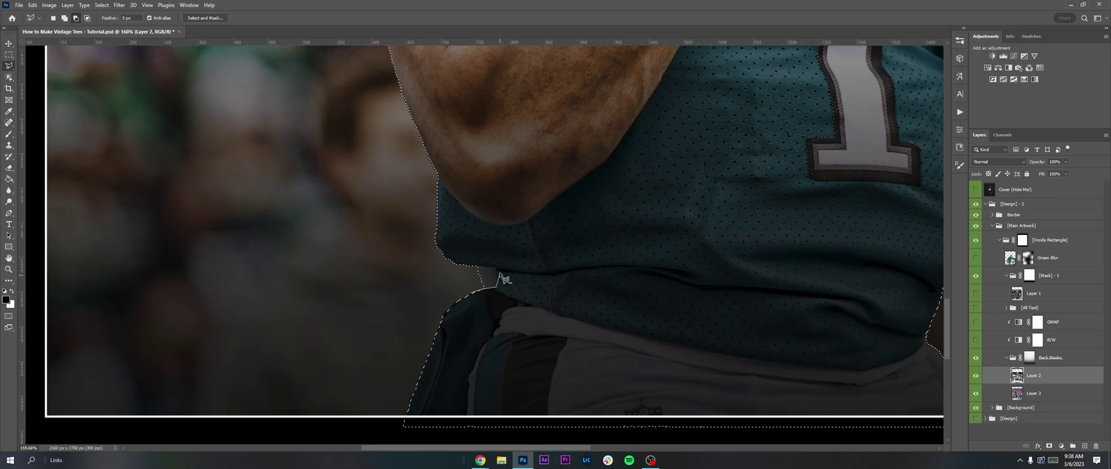
pyautogui.click(497, 268)
pyautogui.press('Return')
# Run Select Subject on Layer 2 again and set the Polygonal Lasso to subtract from the selection around the facemask.
pyautogui.scroll(-2, 405, 284)
pyautogui.press('z')
pyautogui.moveTo(408, 271); pyautogui.dragTo(347, 258)
pyautogui.click(8, 64)
pyautogui.click(101, 5)
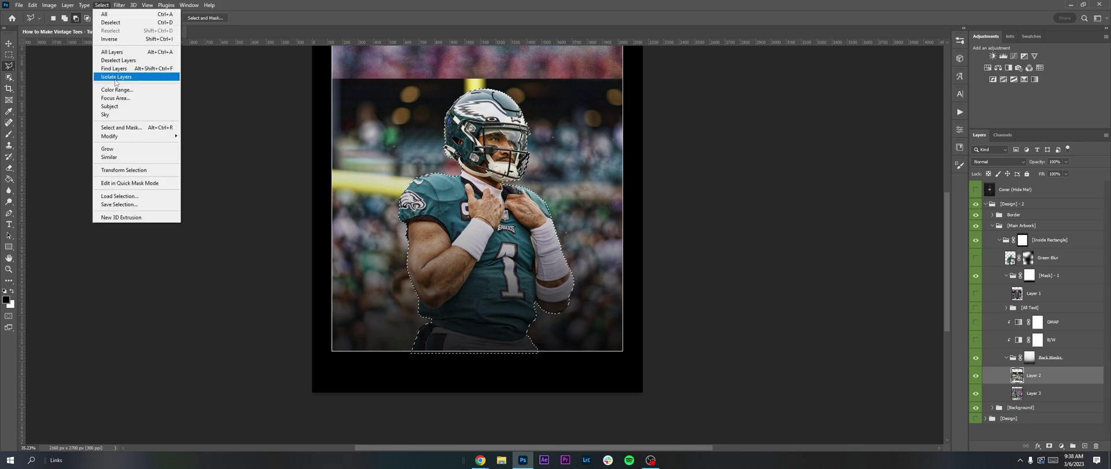
pyautogui.click(132, 108)
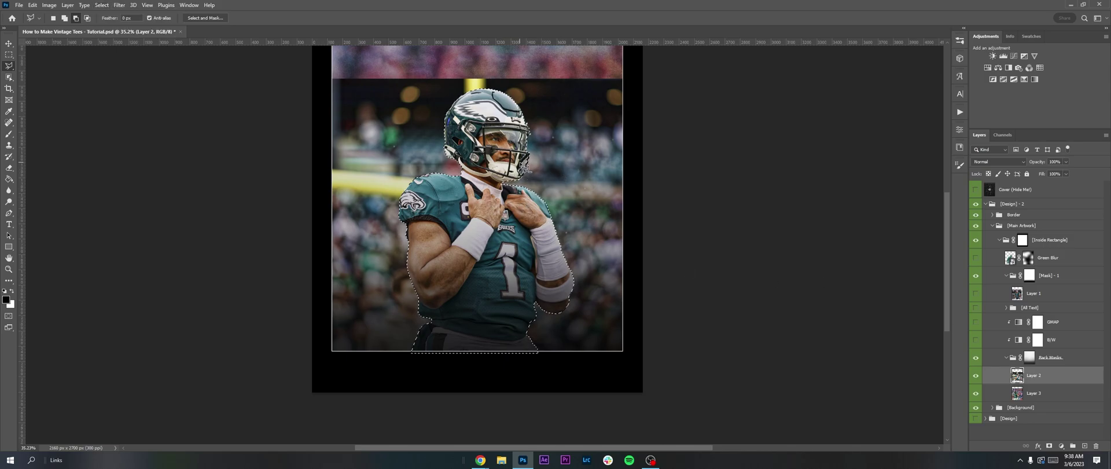
pyautogui.rightClick(9, 66)
pyautogui.click(54, 74)
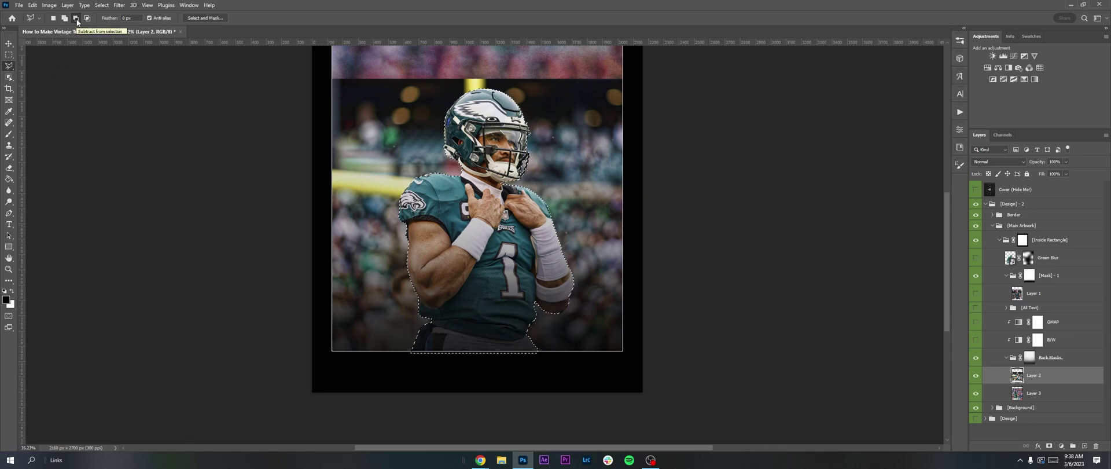
pyautogui.press('z')
pyautogui.moveTo(533, 185); pyautogui.dragTo(533, 187)
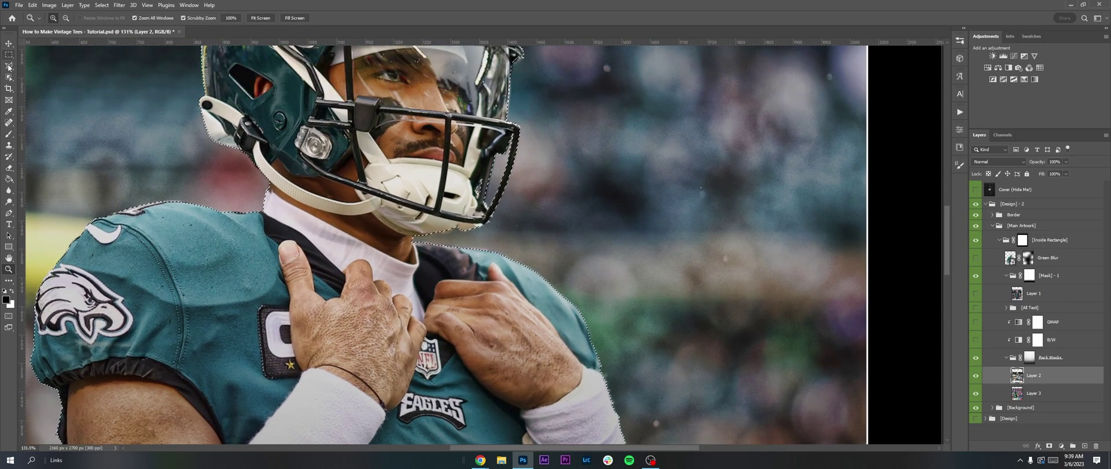
pyautogui.click(9, 67)
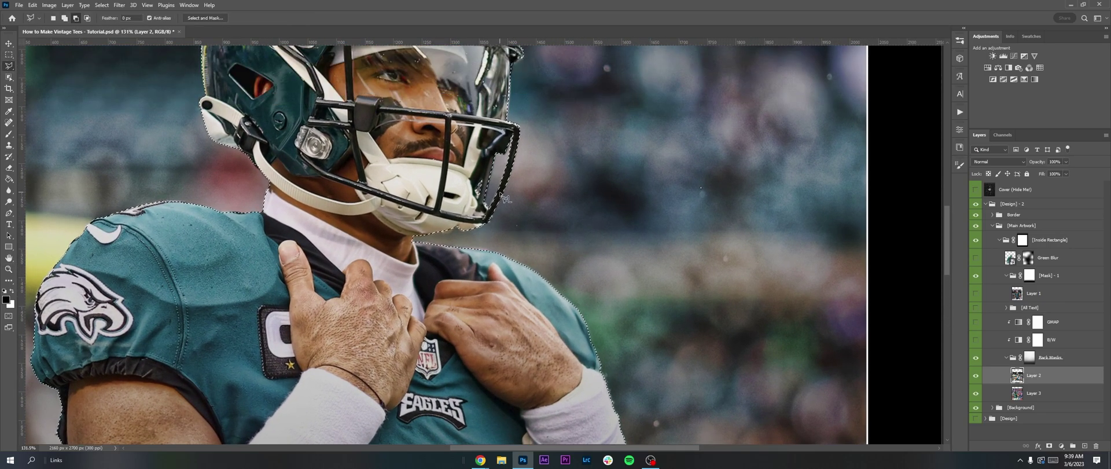
pyautogui.scroll(-1, 486, 220)
pyautogui.scroll(-1, 266, 194)
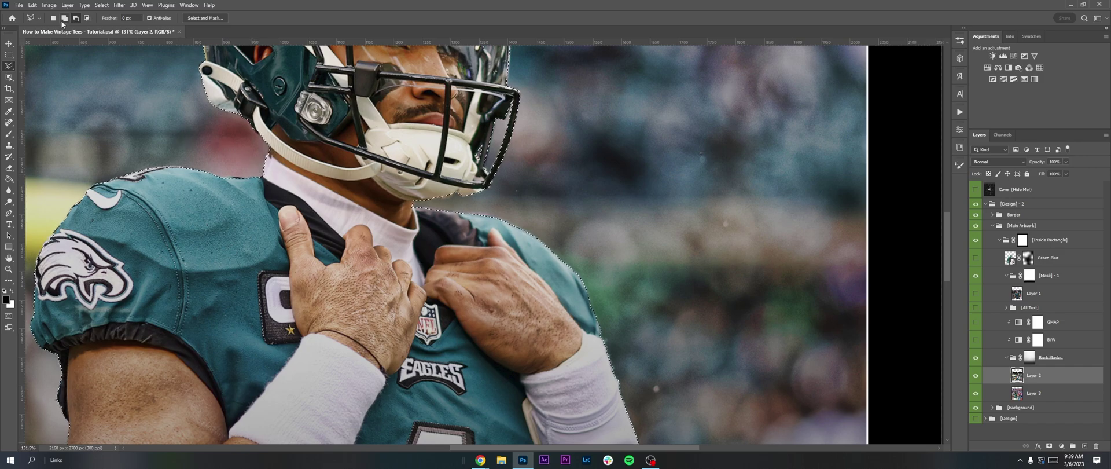
# Switch the Polygonal Lasso to add to the selection, check the helmet edges, and mask Layer 2 with the player selection.
pyautogui.press('shift')
pyautogui.click(276, 175)
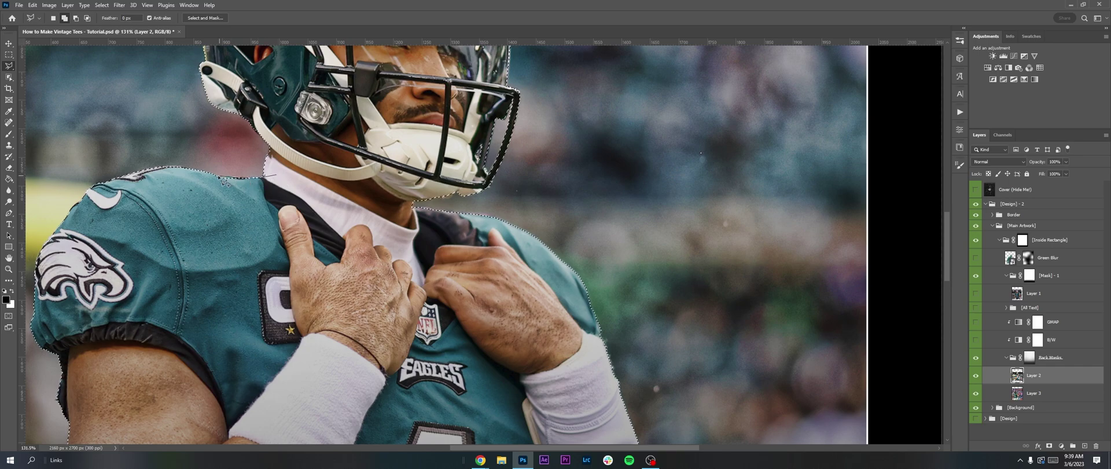
pyautogui.scroll(5, 494, 213)
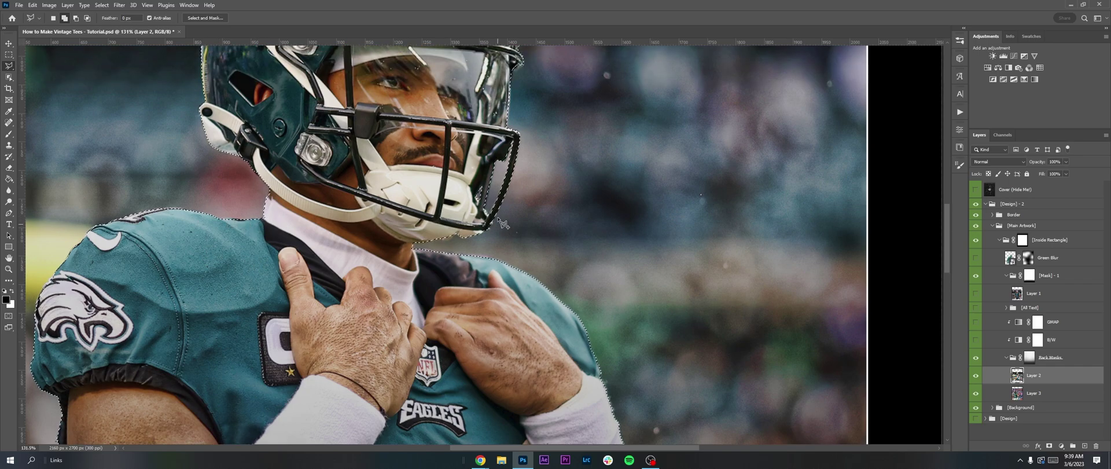
pyautogui.scroll(3, 497, 212)
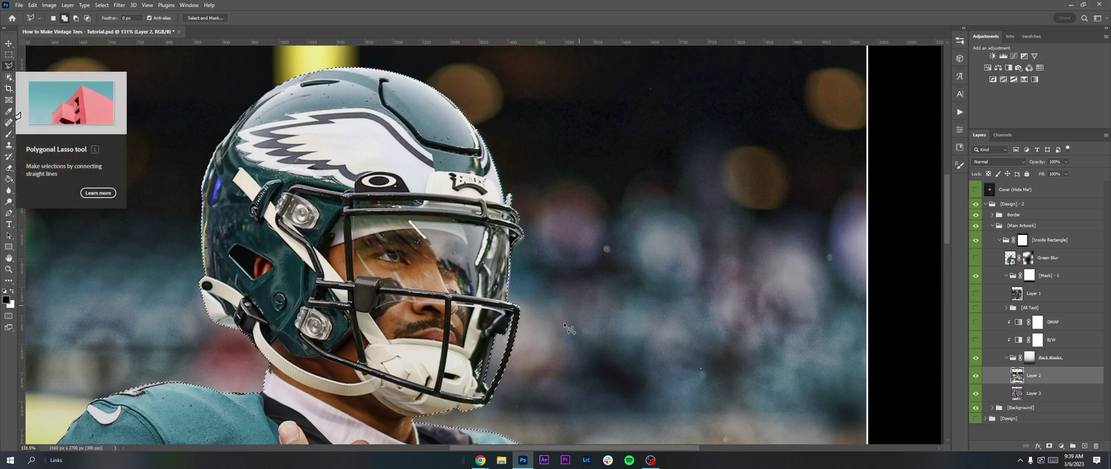
pyautogui.scroll(-2, 516, 317)
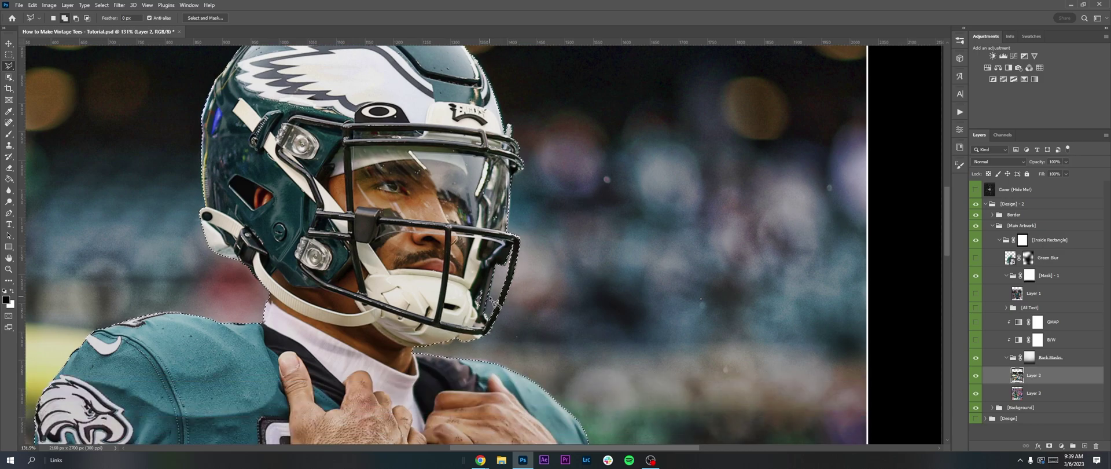
pyautogui.scroll(-1, 495, 301)
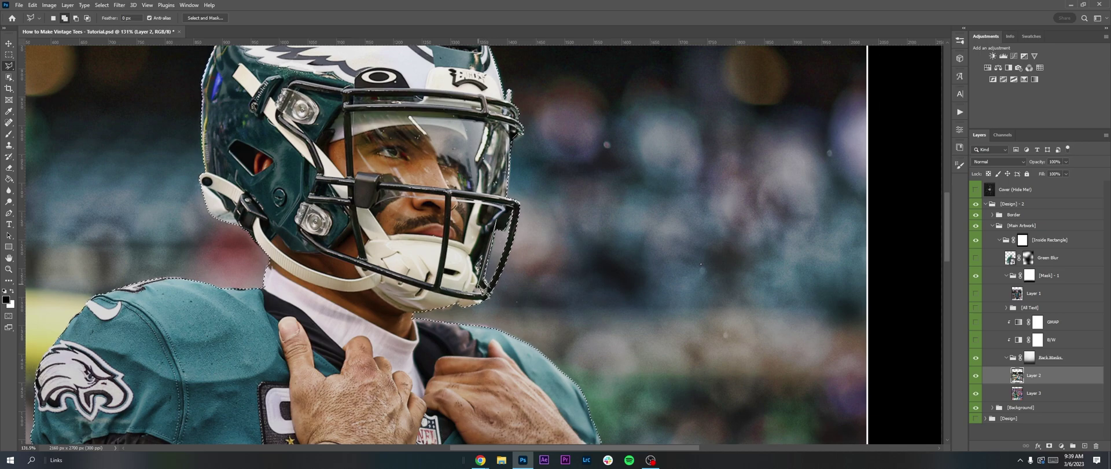
pyautogui.doubleClick(509, 233)
pyautogui.click(1049, 446)
pyautogui.hotkey('ctrl', '0')
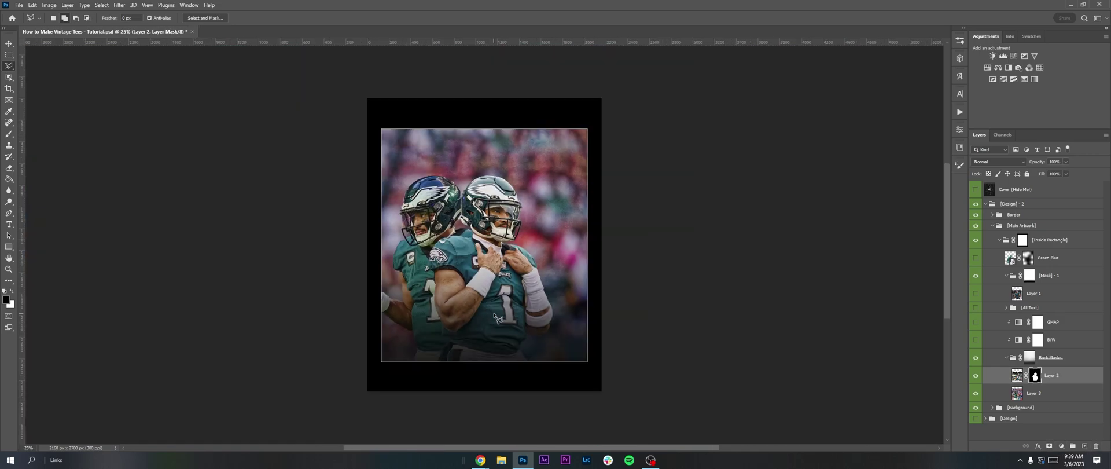
# Check the layout against the guides and the [All Text] group, and move the masked Layer 2 player to the rectangle's right side.
pyautogui.click(8, 45)
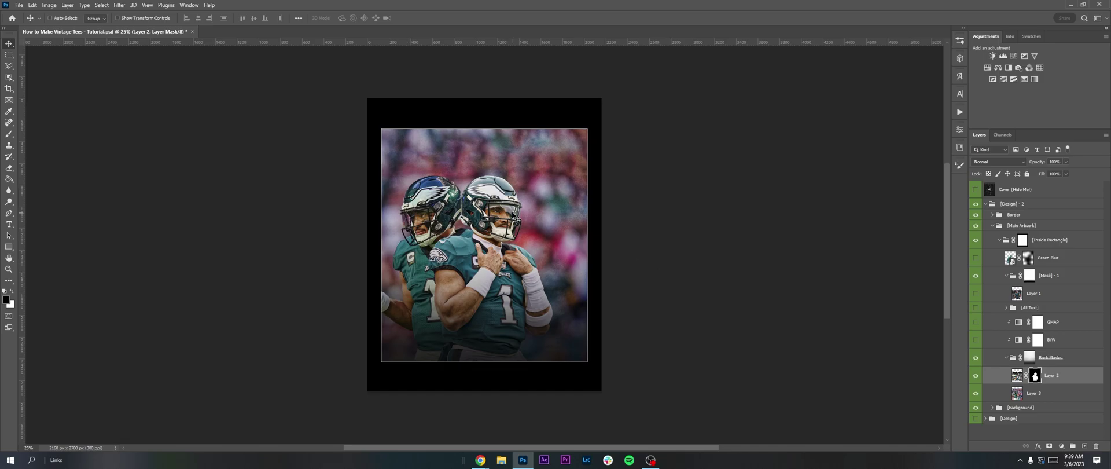
pyautogui.hotkey('ctrl', ';')
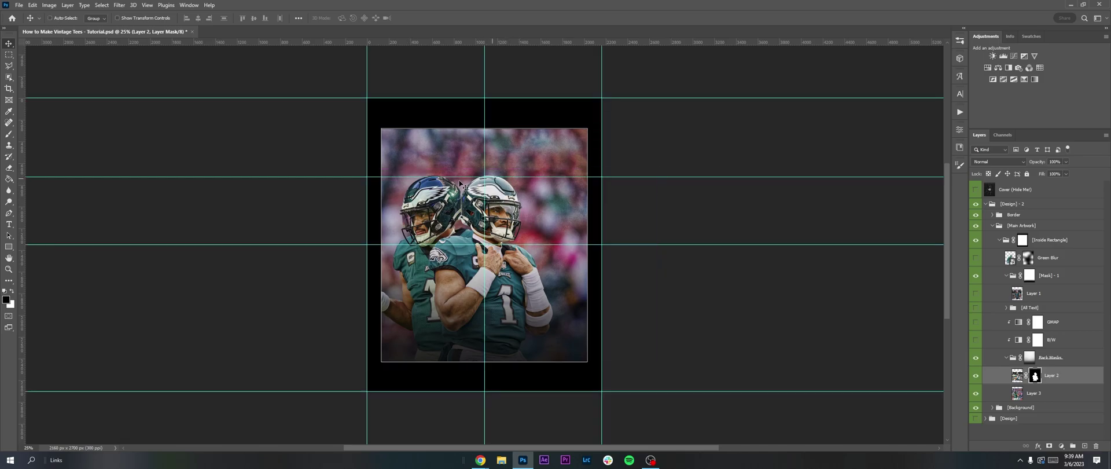
pyautogui.click(976, 308)
pyautogui.click(975, 308)
pyautogui.hotkey('ctrl', ';')
pyautogui.moveTo(437, 223); pyautogui.dragTo(498, 224)
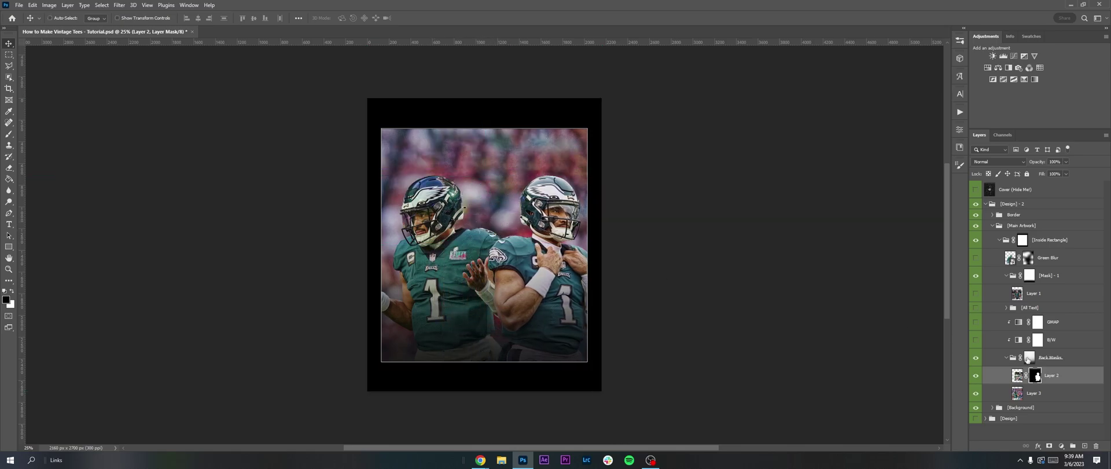
# Duplicate Layer 3 and hide Layer 2.
pyautogui.click(1039, 394)
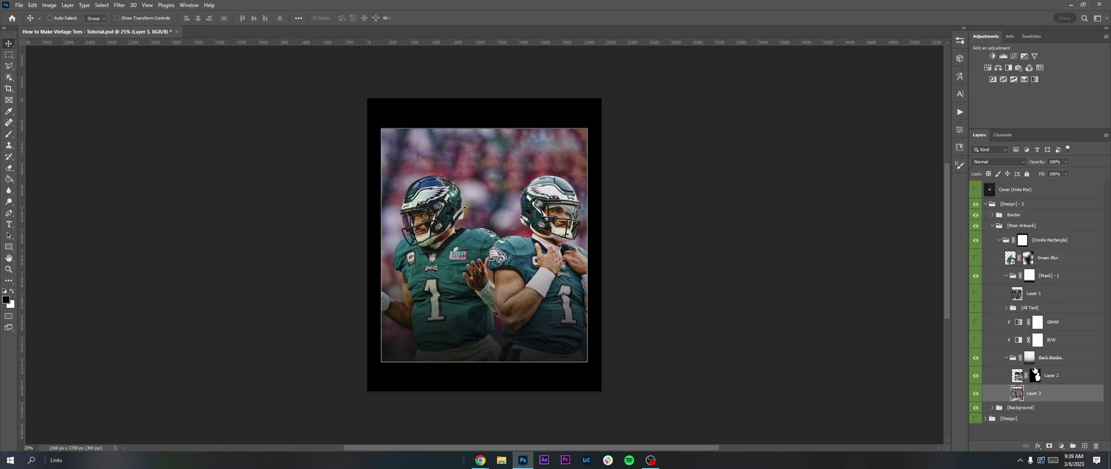
pyautogui.hotkey('ctrl', 'j')
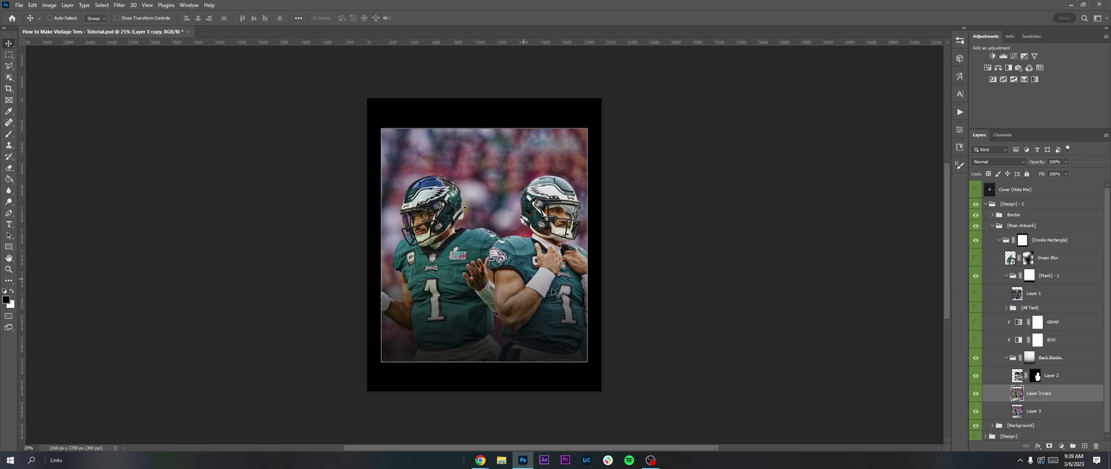
pyautogui.click(975, 377)
# Select the player on Layer 3 copy with Select Subject, check the selection edges, and mask the layer with it.
pyautogui.click(102, 4)
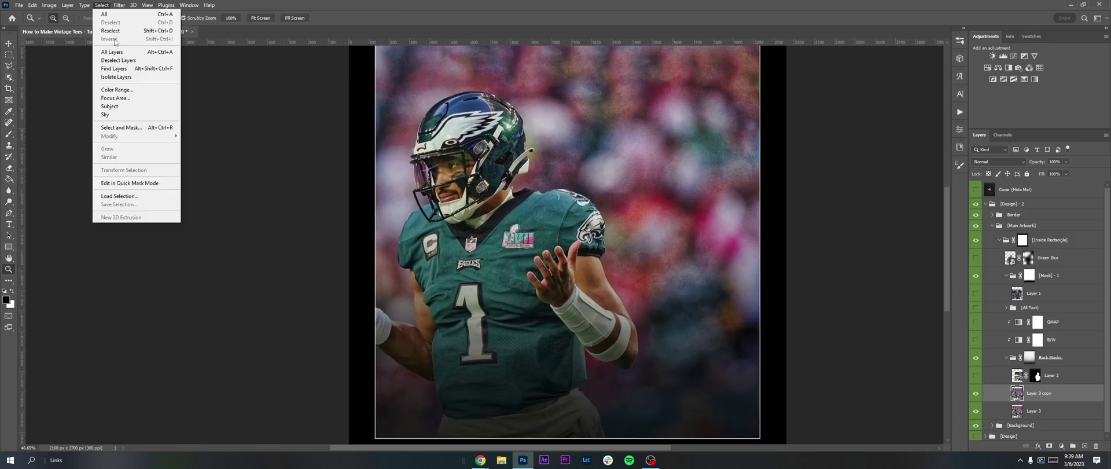
pyautogui.click(115, 113)
pyautogui.hotkey('shift', 'l')
pyautogui.scroll(5, 446, 205)
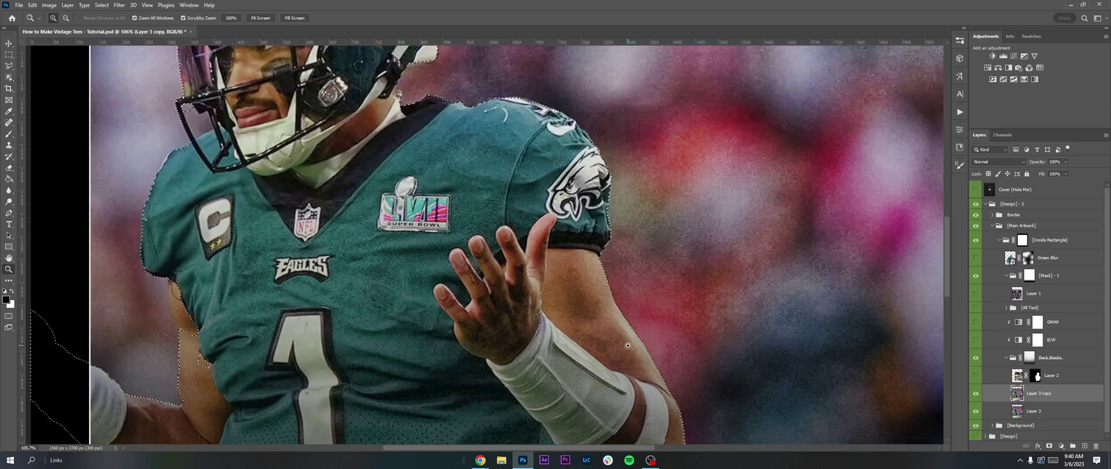
pyautogui.scroll(1, 451, 206)
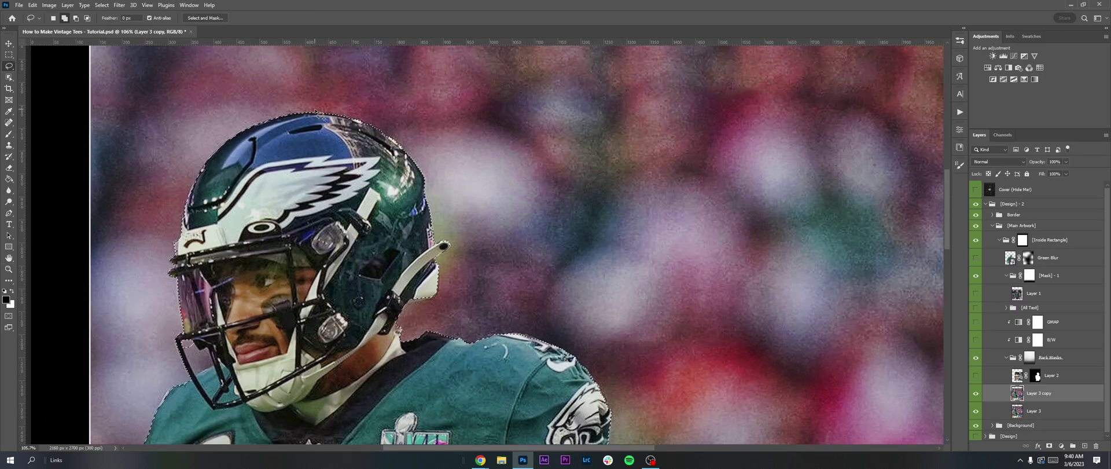
pyautogui.scroll(-3, 347, 214)
pyautogui.scroll(-1, 199, 219)
pyautogui.press('shift')
pyautogui.scroll(-2, 174, 237)
pyautogui.scroll(-2, 172, 282)
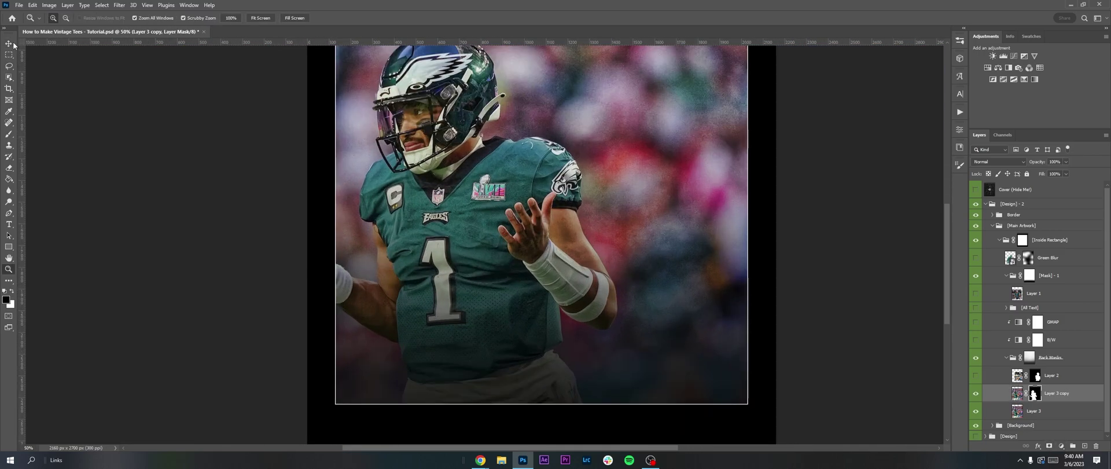
# Toggle the visibility of the masked Layer 3 copy to check the cutout over the original Layer 3.
pyautogui.click(10, 44)
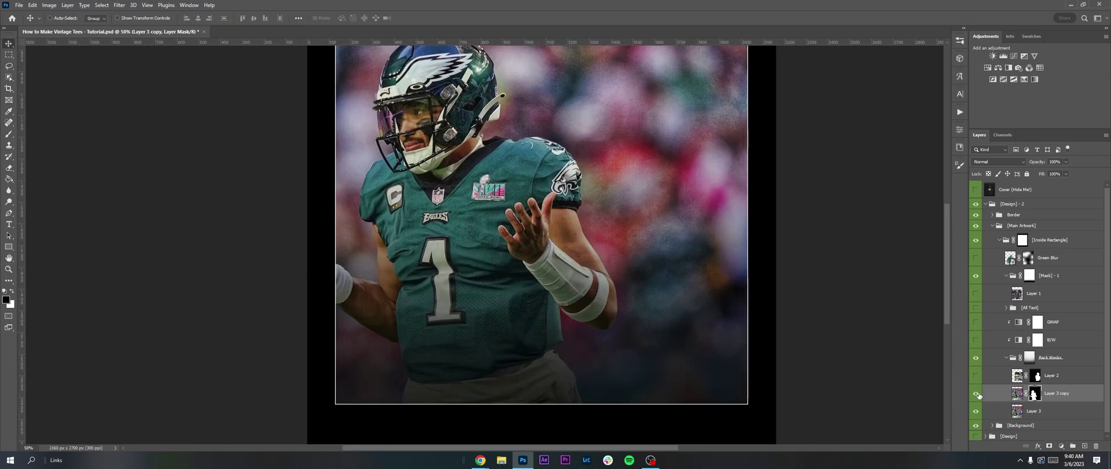
pyautogui.click(976, 394)
pyautogui.hotkey('ctrl', '-')
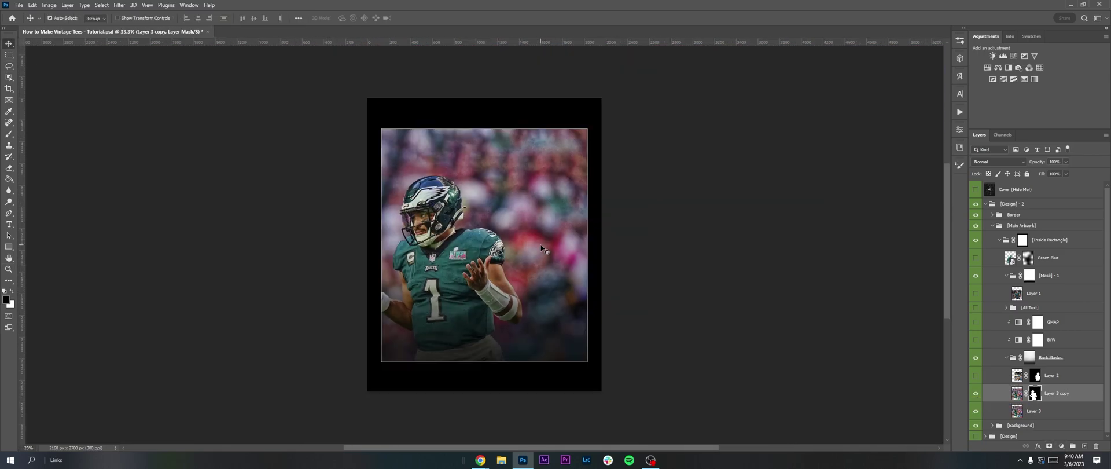
pyautogui.scroll(-2, 544, 249)
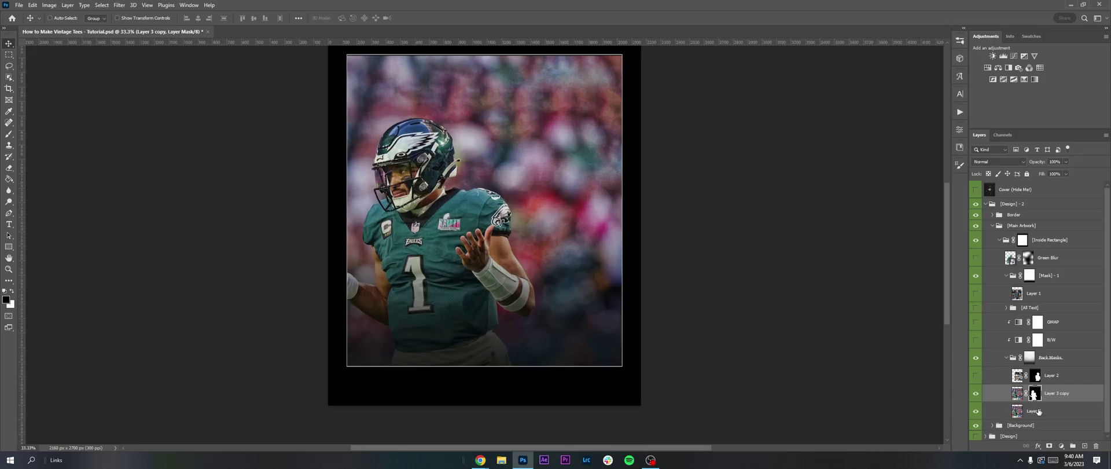
# Apply a Gaussian Blur with a 4-pixel radius to Layer 3.
pyautogui.click(1039, 411)
pyautogui.click(120, 5)
pyautogui.moveTo(162, 111)
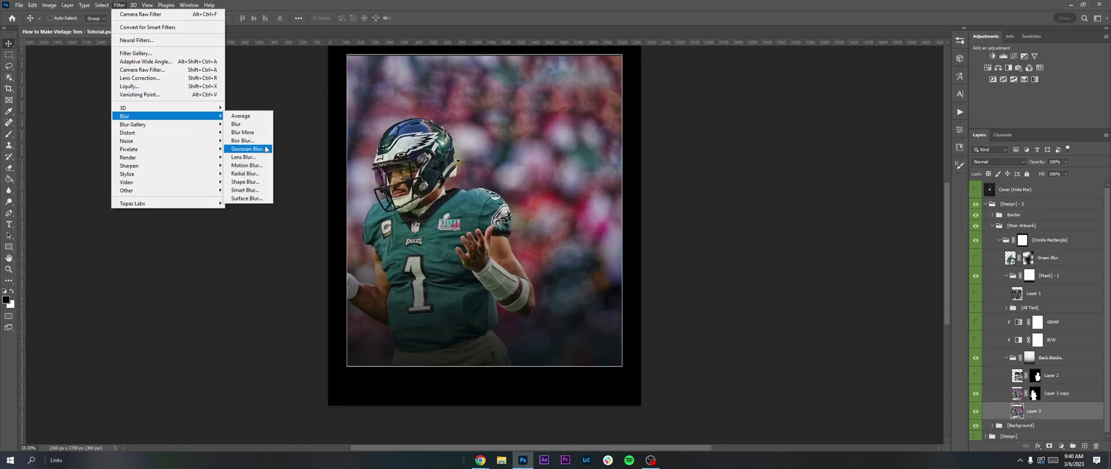
pyautogui.click(255, 148)
pyautogui.write('3')
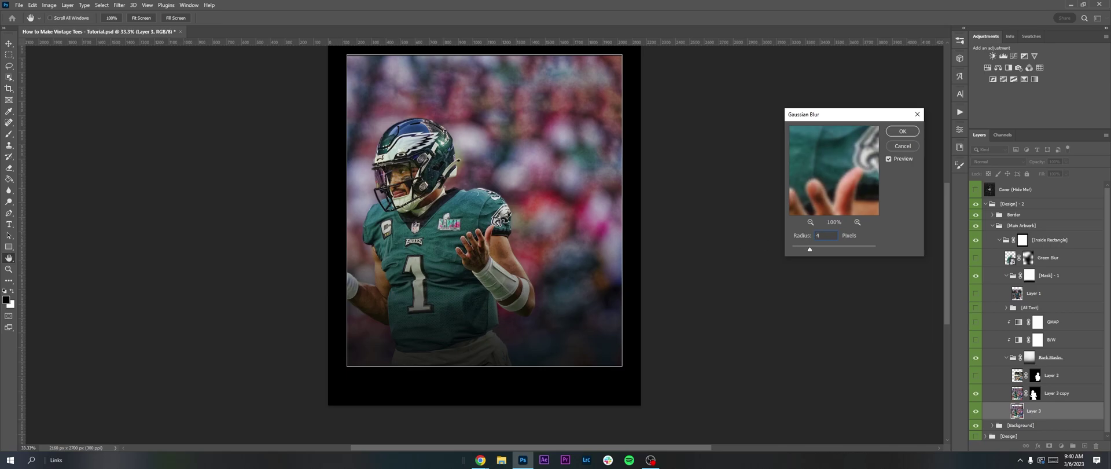
pyautogui.press('Return')
# Show Layer 2 again and nudge its player slightly to the left.
pyautogui.click(976, 375)
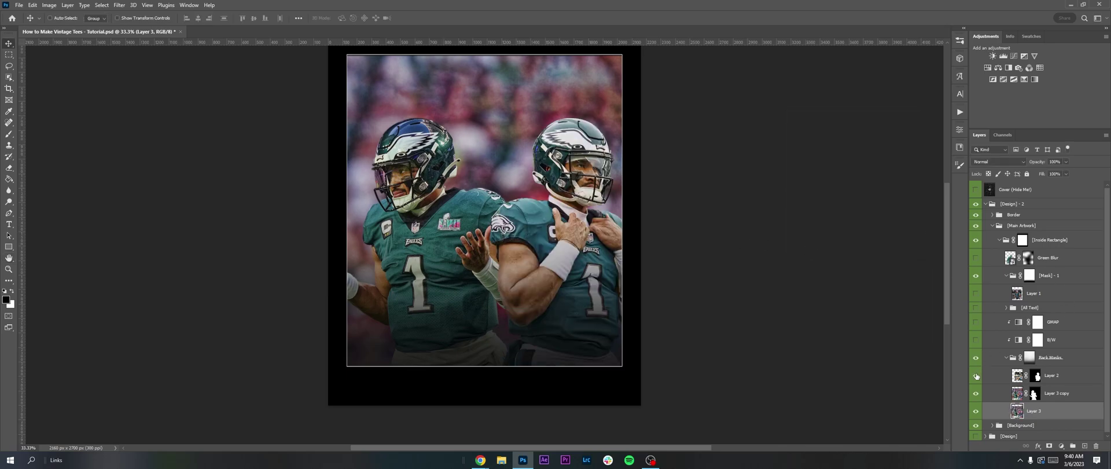
pyautogui.click(1054, 378)
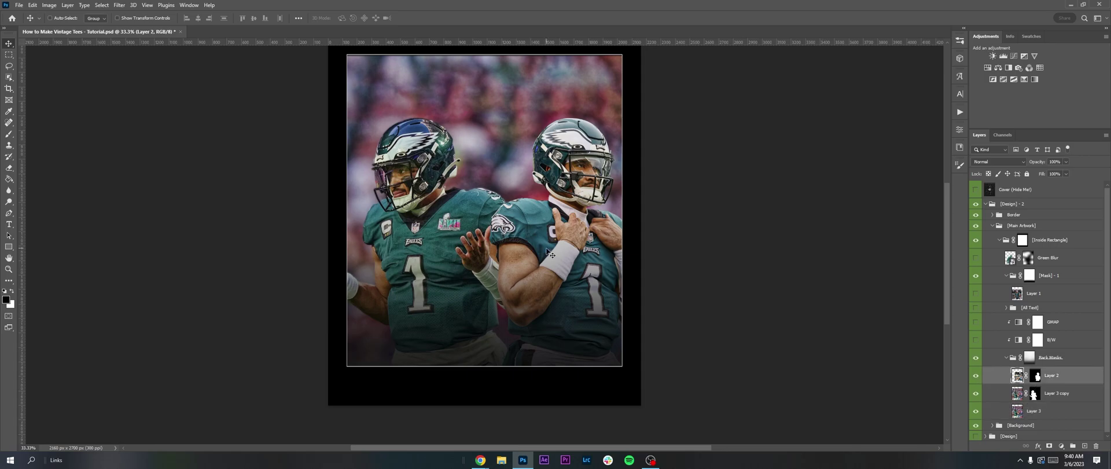
pyautogui.hotkey('shift', 'Left')
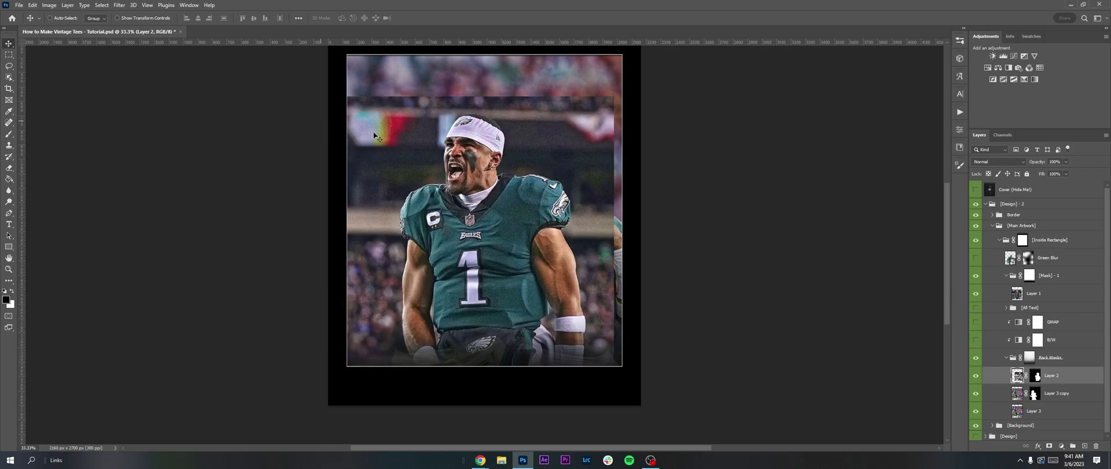
# Select the front player on Layer 1 with an automatic subject selection, with the Polygonal Lasso ready for corrections.
pyautogui.click(1035, 292)
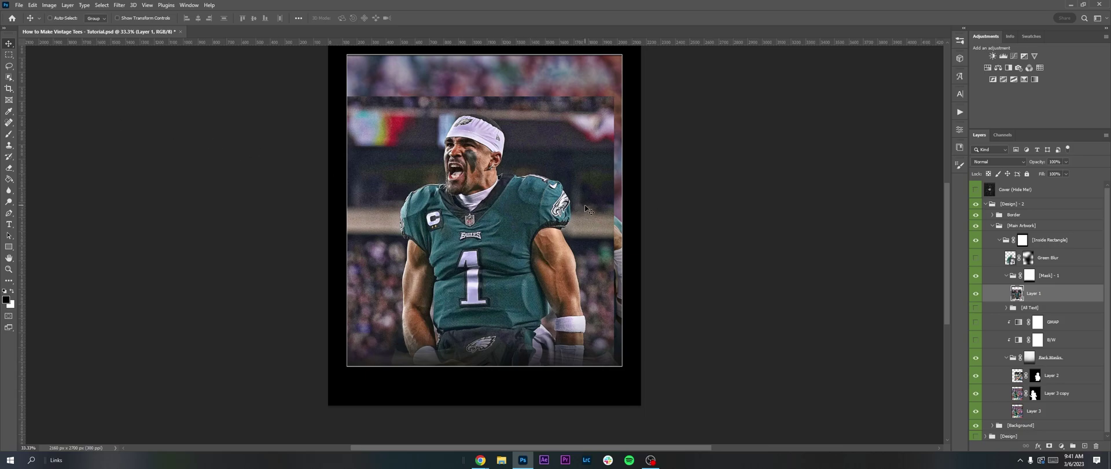
pyautogui.press('z')
pyautogui.moveTo(521, 273); pyautogui.dragTo(535, 272)
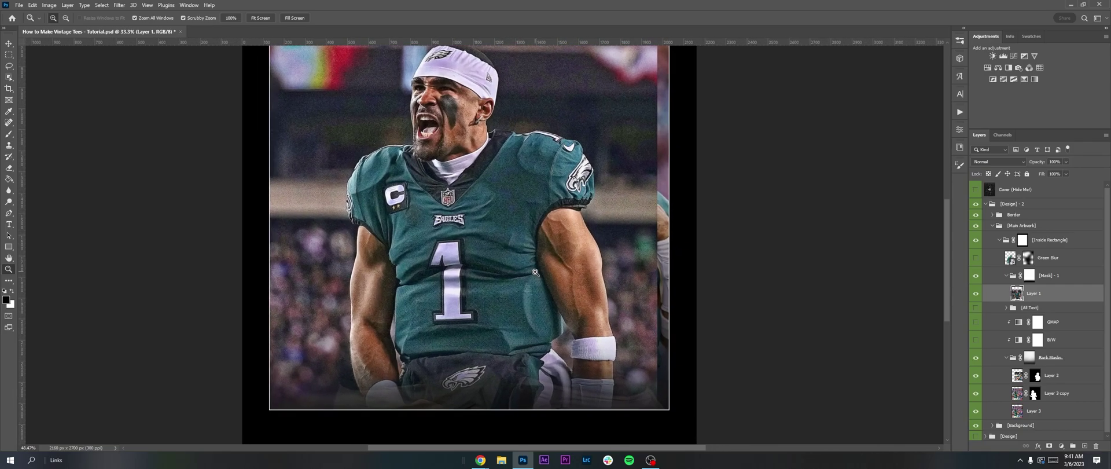
pyautogui.click(8, 66)
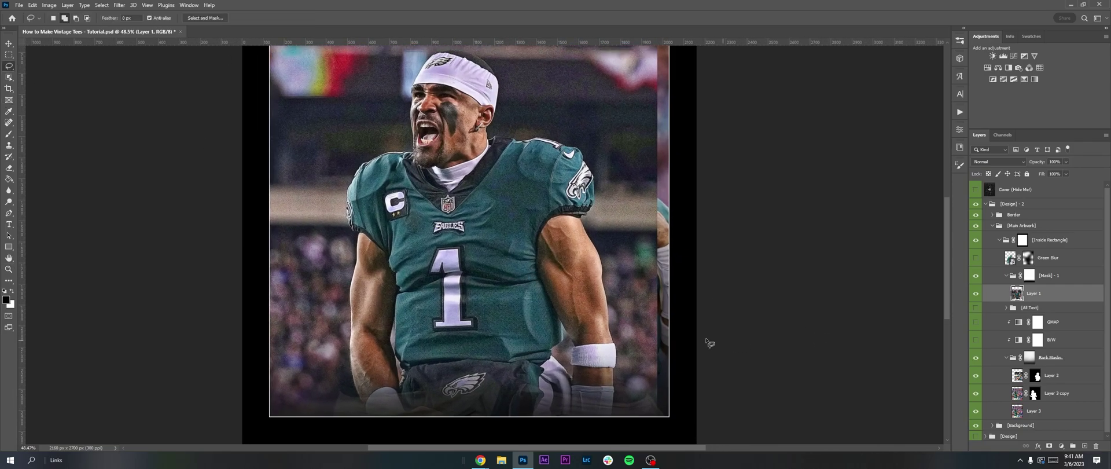
pyautogui.rightClick(5, 68)
pyautogui.click(44, 75)
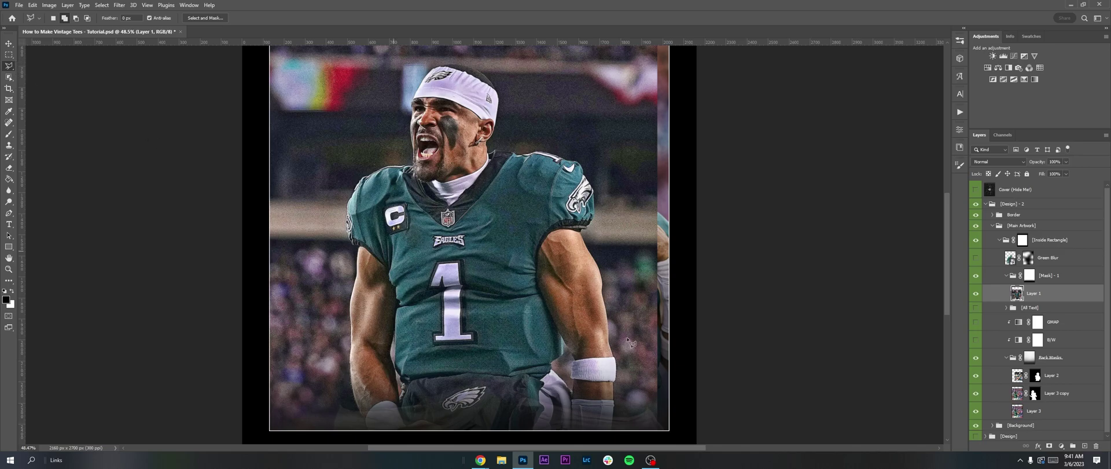
pyautogui.scroll(-3, 415, 200)
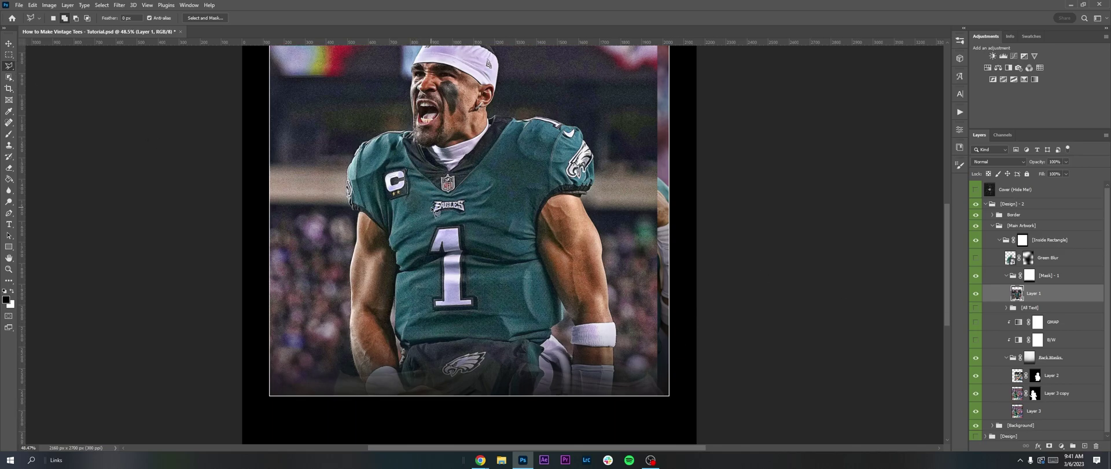
pyautogui.scroll(-3, 507, 244)
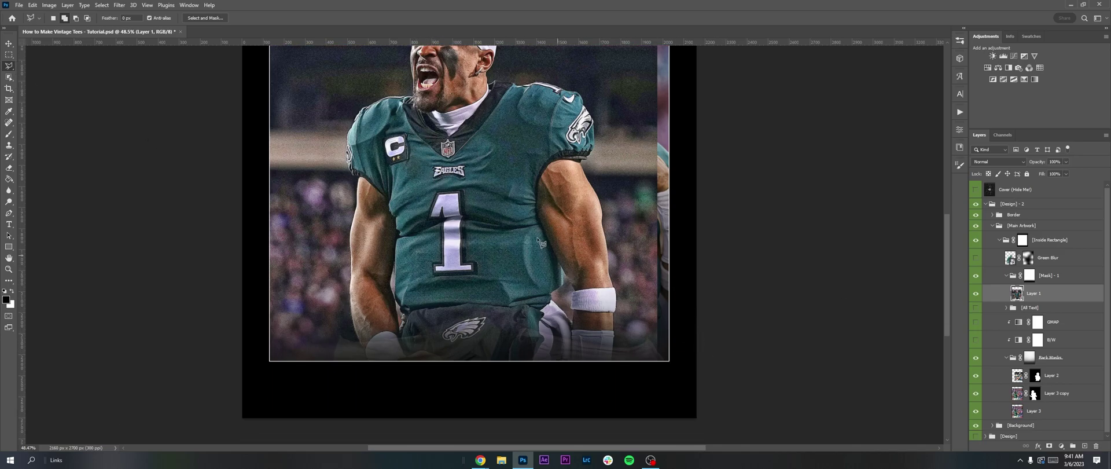
pyautogui.scroll(2, 137, 50)
pyautogui.hotkey('ctrl', 'shift', 'd')
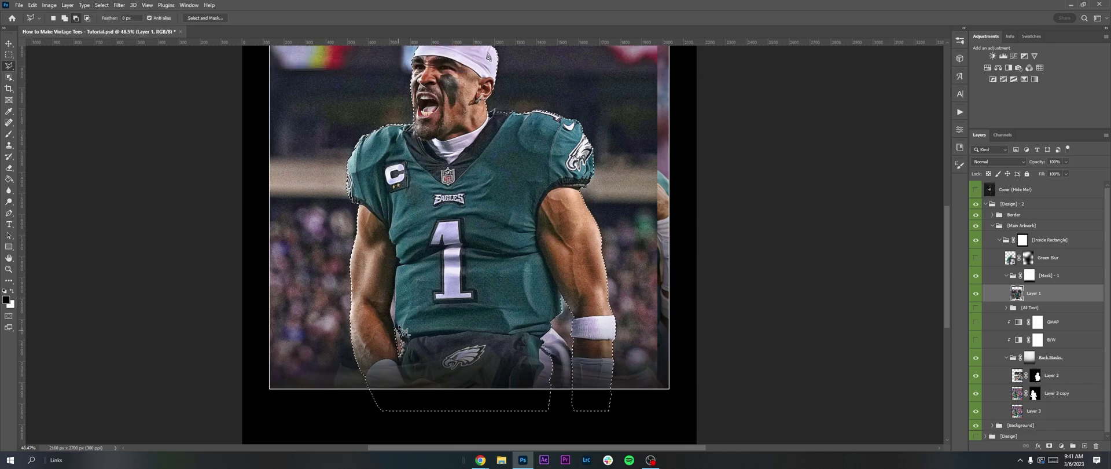
# Correct the selection around the front player's waist and arms with the Polygonal Lasso and mask Layer 1 with it.
pyautogui.click(395, 291)
pyautogui.scroll(-3, 561, 327)
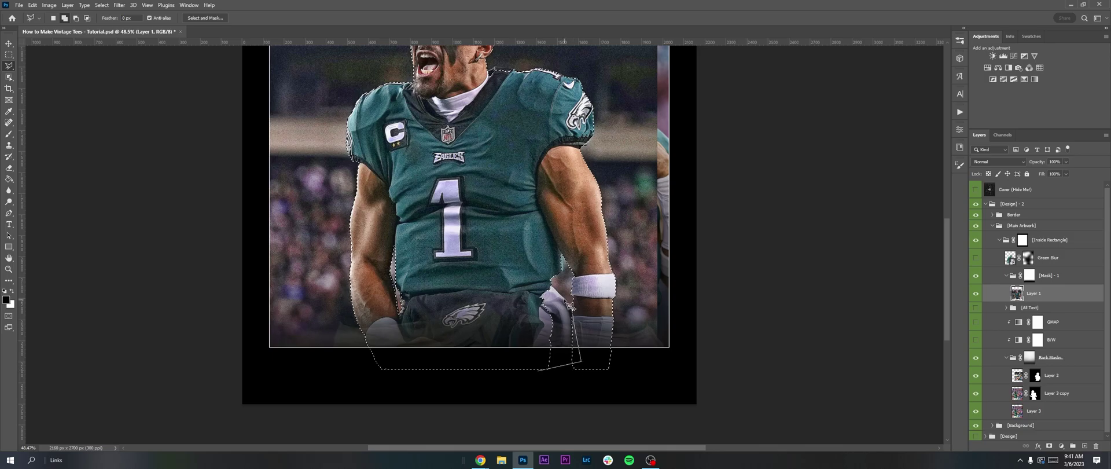
pyautogui.scroll(5, 505, 357)
pyautogui.scroll(3, 566, 346)
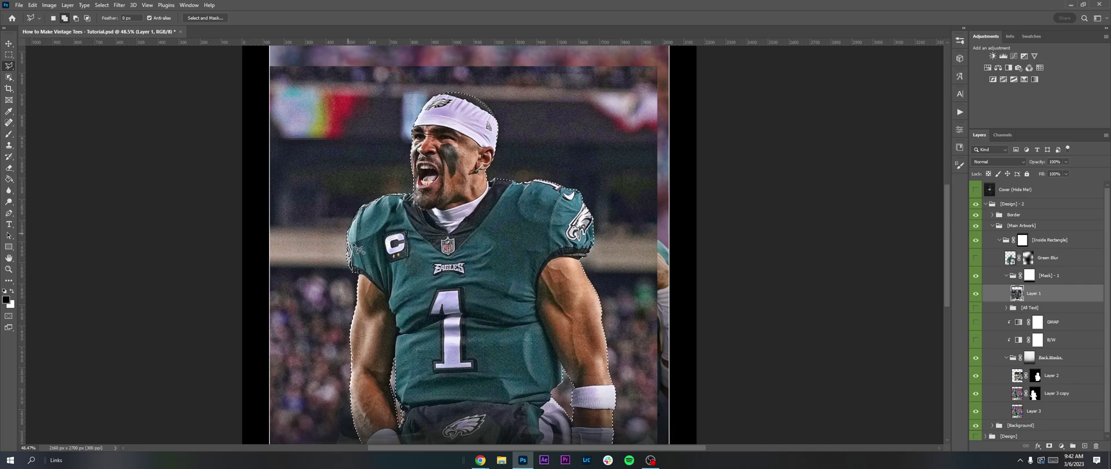
pyautogui.hotkey('ctrl', '-')
pyautogui.click(1049, 446)
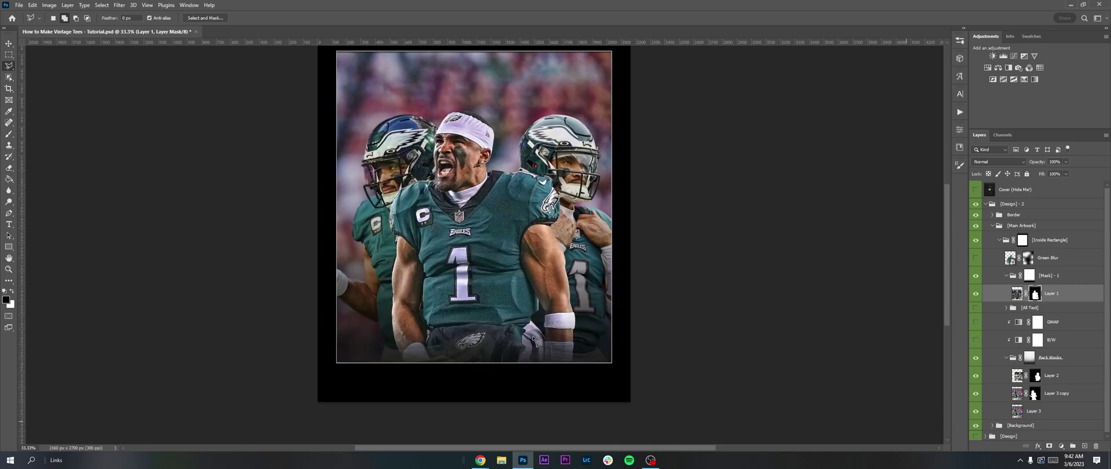
# Show the B/W and GMAP adjustment layers clipped to the back players' group and select GMAP.
pyautogui.press('v')
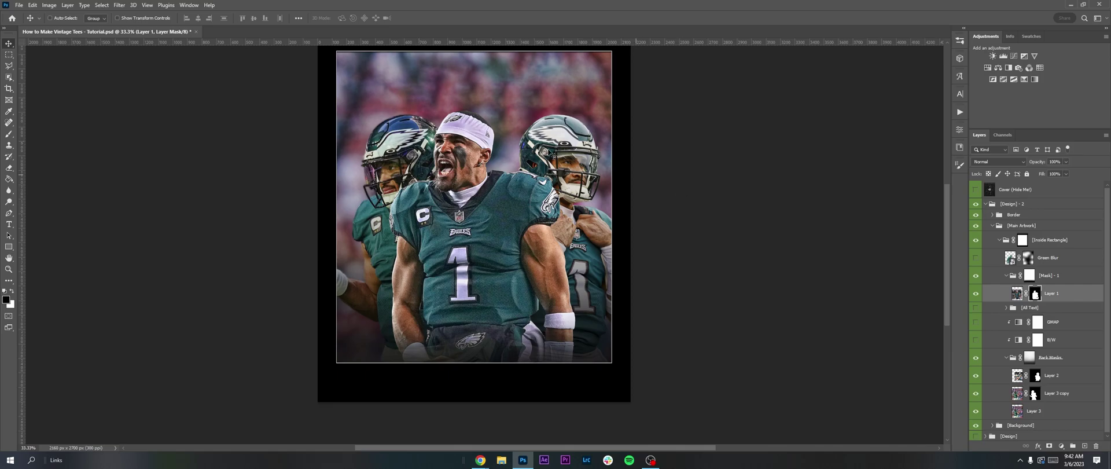
pyautogui.hotkey('ctrl', '-')
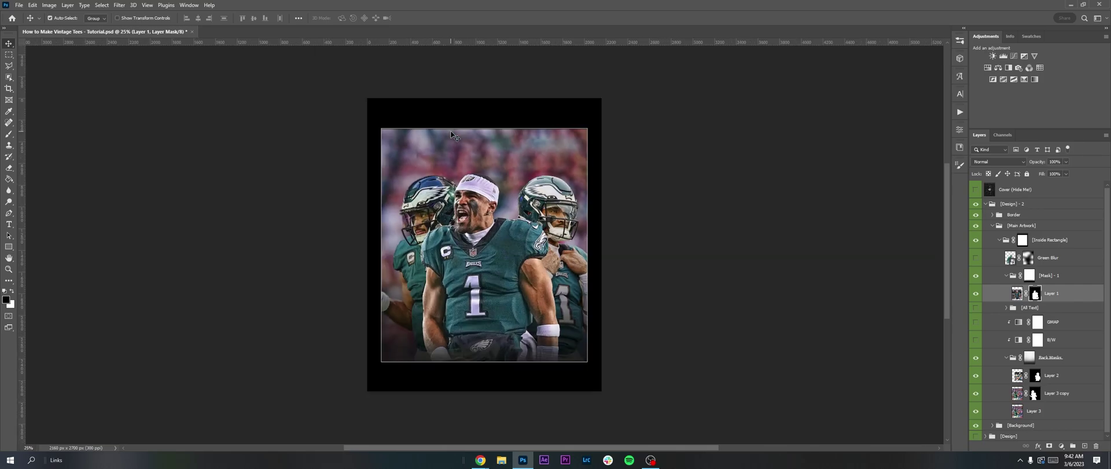
pyautogui.hotkey('ctrl', '+')
pyautogui.scroll(-3, 935, 331)
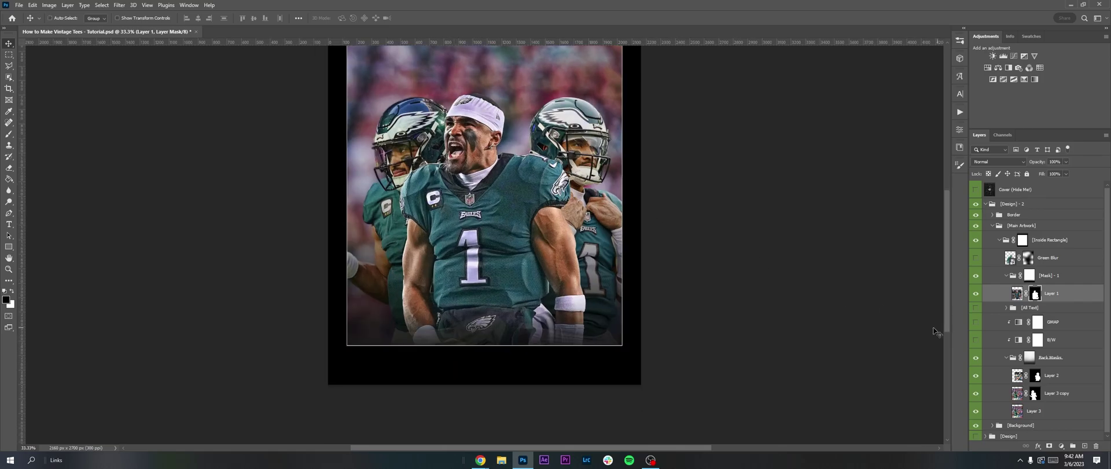
pyautogui.click(975, 340)
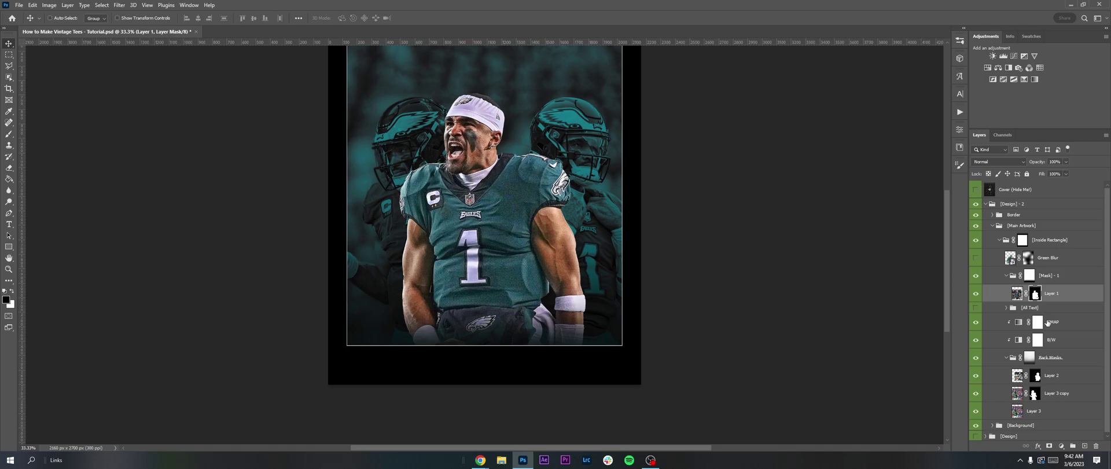
pyautogui.click(1064, 339)
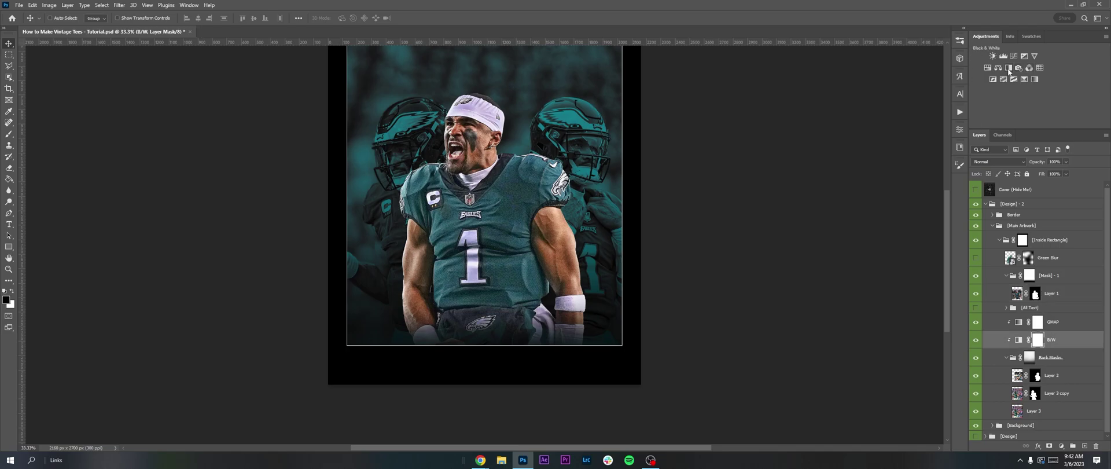
pyautogui.hotkey('alt', ']')
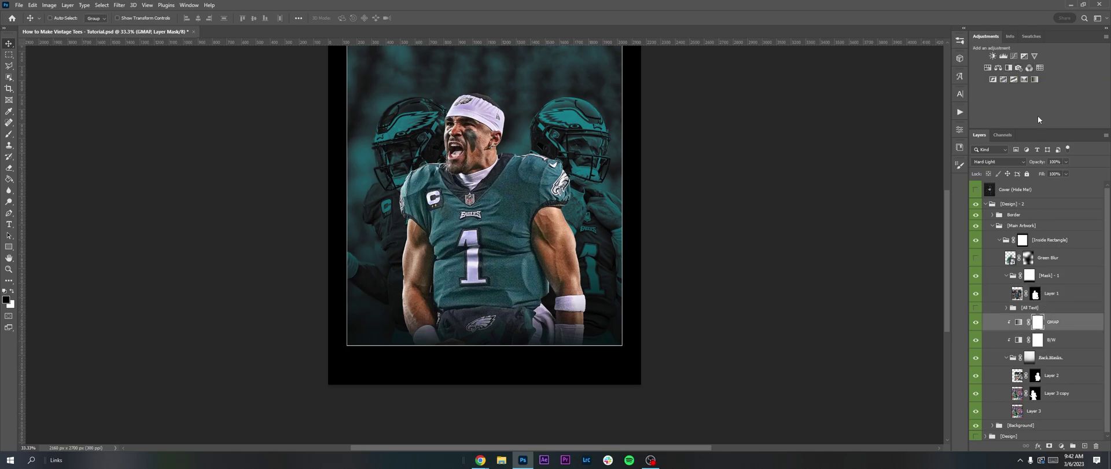
# Adjust the dark end stop of the GMAP gradient map to a neutral gray tone and apply the gradient.
pyautogui.doubleClick(1018, 322)
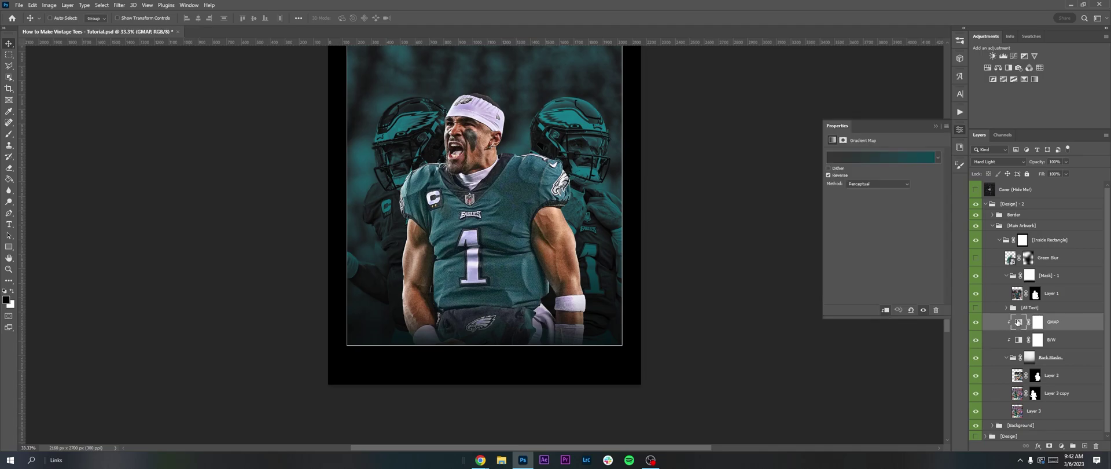
pyautogui.click(872, 158)
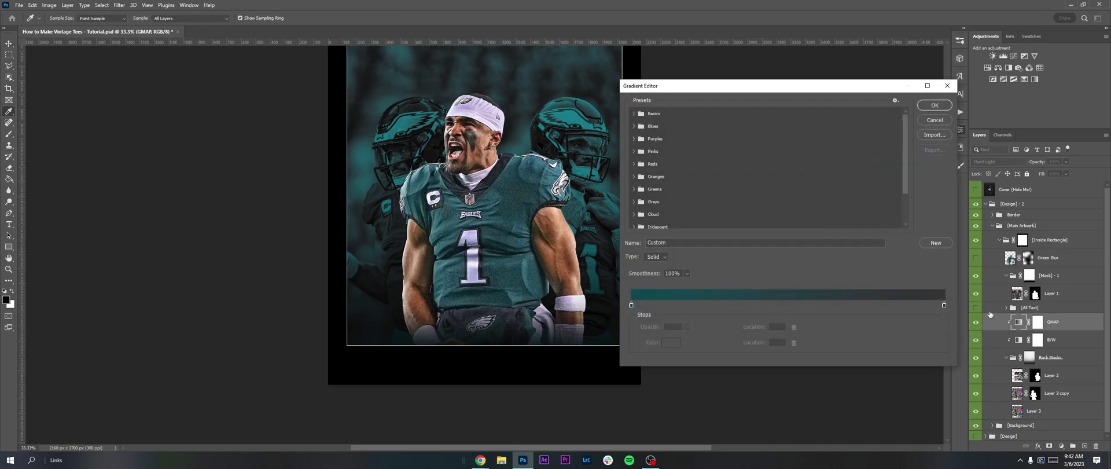
pyautogui.click(945, 305)
pyautogui.click(670, 344)
pyautogui.moveTo(840, 211); pyautogui.dragTo(806, 170)
pyautogui.moveTo(809, 199)
pyautogui.mouseDown()
pyautogui.moveTo(812, 287)
pyautogui.moveTo(806, 268)
pyautogui.mouseUp()
pyautogui.moveTo(806, 249); pyautogui.dragTo(808, 231)
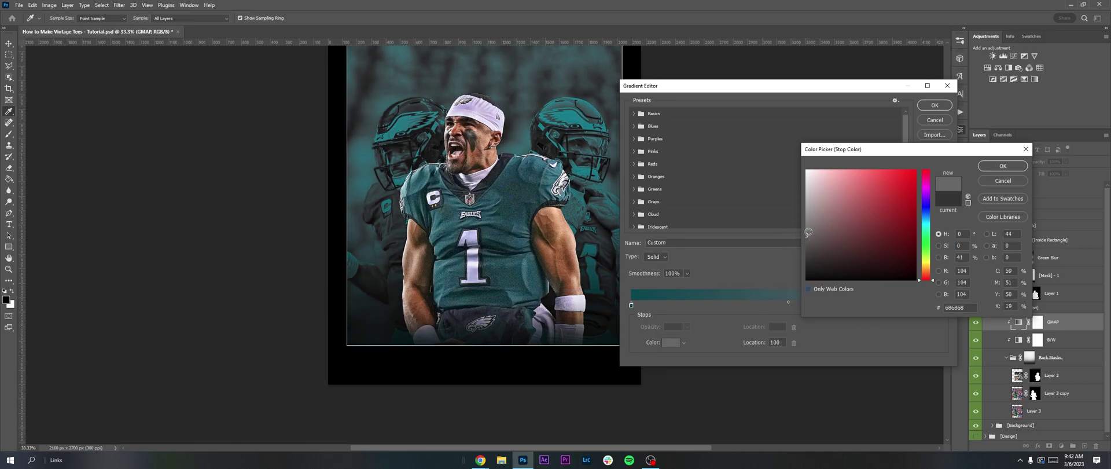
pyautogui.click(1019, 166)
pyautogui.click(934, 105)
pyautogui.scroll(1, 497, 153)
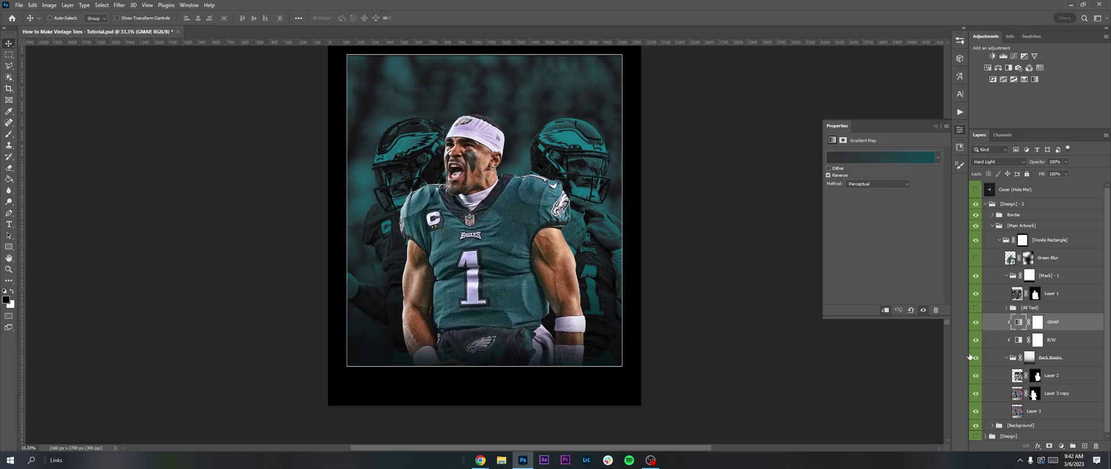
# Move Layer 3 copy and Layer 3 together 150 px to the left.
pyautogui.click(1061, 399)
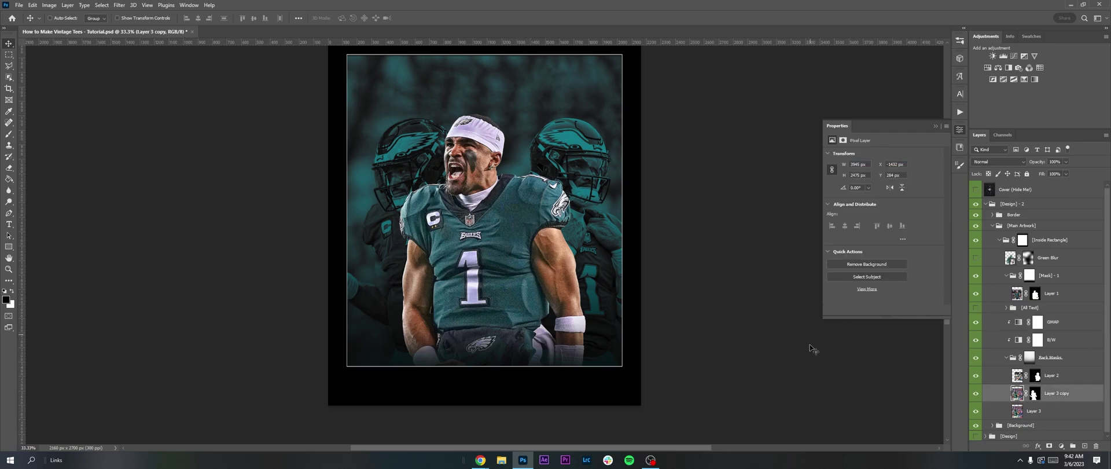
pyautogui.keyDown('shift'); pyautogui.click(1044, 412); pyautogui.keyUp('shift')
pyautogui.hotkey('ctrl', 't')
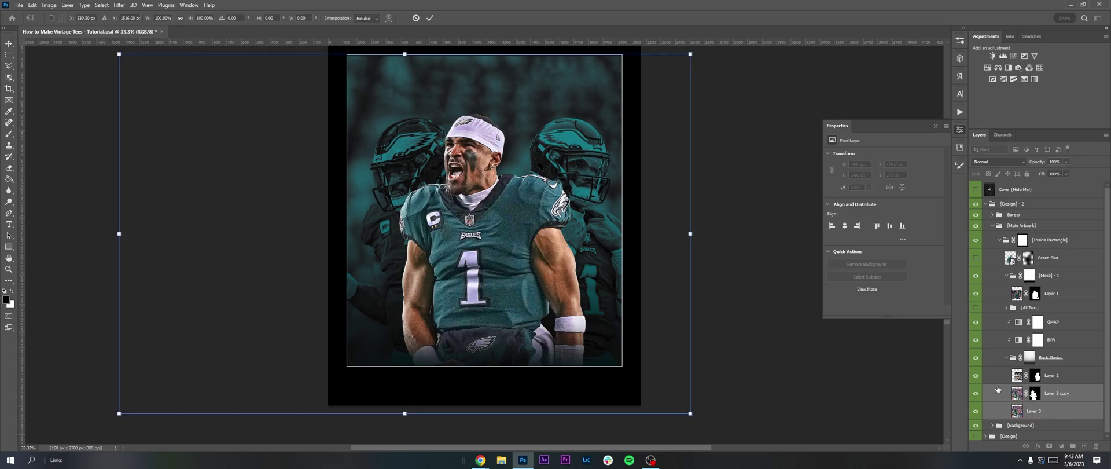
pyautogui.hotkey('shift', 'Left')
pyautogui.hotkey('shift', 'Left')
pyautogui.hotkey('shift', 'Left')
pyautogui.hotkey('shift', 'Left')
pyautogui.hotkey('shift', 'Left')
pyautogui.hotkey('shift', 'Left')
pyautogui.hotkey('shift', 'Left')
pyautogui.hotkey('shift', 'Left')
pyautogui.hotkey('shift', 'Left')
pyautogui.hotkey('shift', 'Left')
pyautogui.hotkey('shift', 'Left')
pyautogui.hotkey('shift', 'Left')
pyautogui.hotkey('shift', 'Left')
pyautogui.hotkey('shift', 'Left')
pyautogui.hotkey('shift', 'Left')
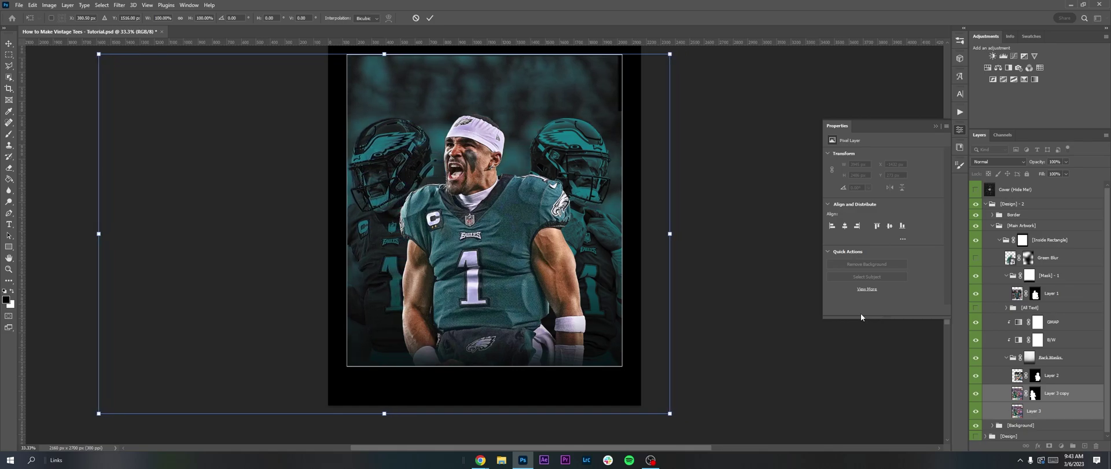
pyautogui.press('Return')
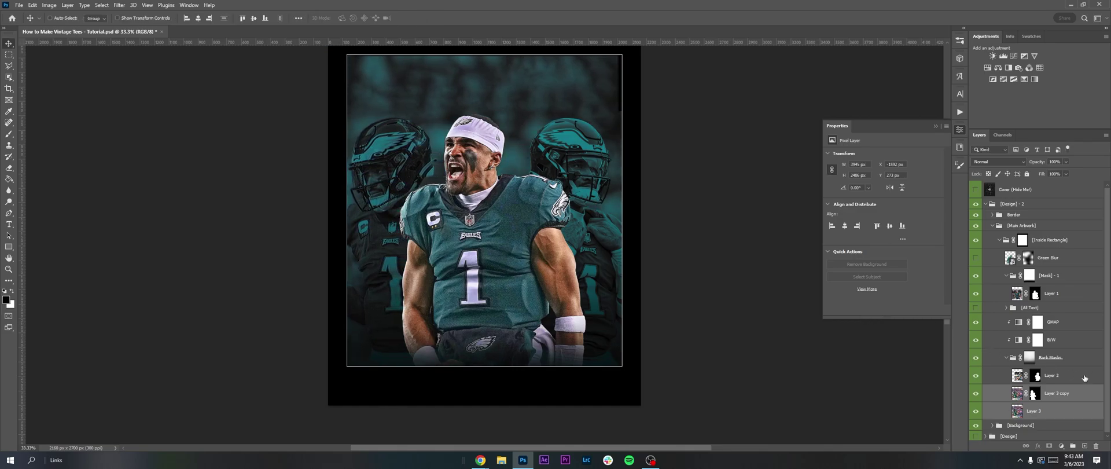
# Nudge the Layer 2 player 30 px to the right.
pyautogui.click(1084, 378)
pyautogui.hotkey('shift', 'Right')
pyautogui.hotkey('shift', 'Right')
pyautogui.hotkey('shift', 'Right')
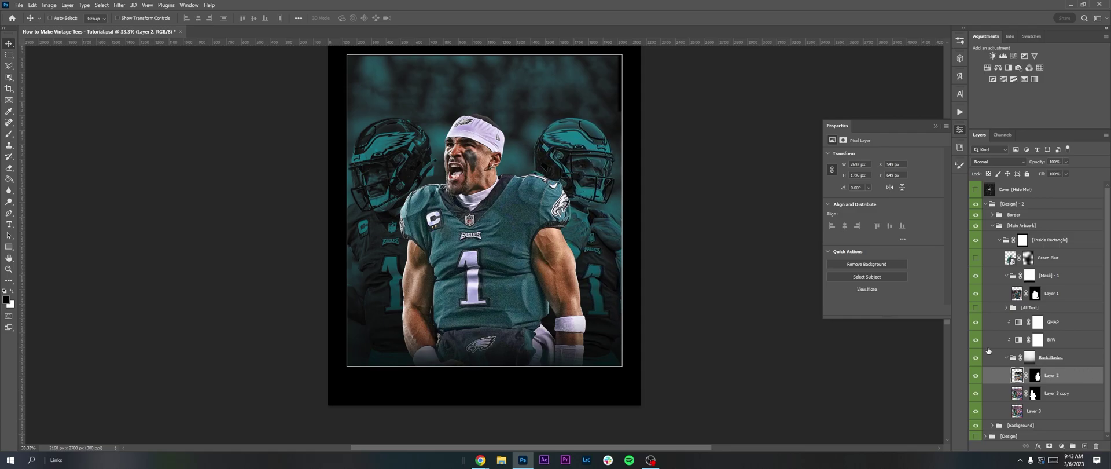
# Fill the gap at the upper-right edge of Layer 3's background through a rectangular selection, and clear the selection.
pyautogui.click(1047, 409)
pyautogui.press('m')
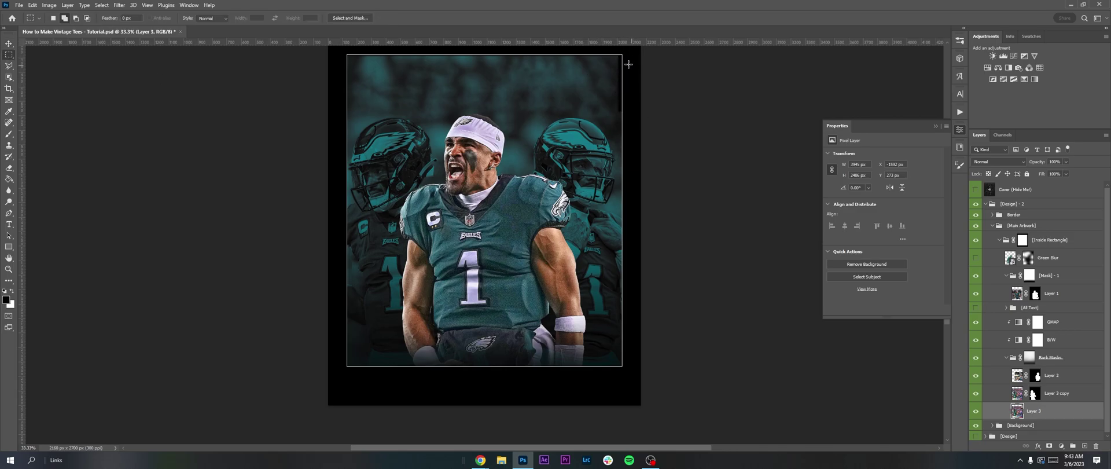
pyautogui.moveTo(630, 46); pyautogui.dragTo(612, 116)
pyautogui.rightClick(595, 88)
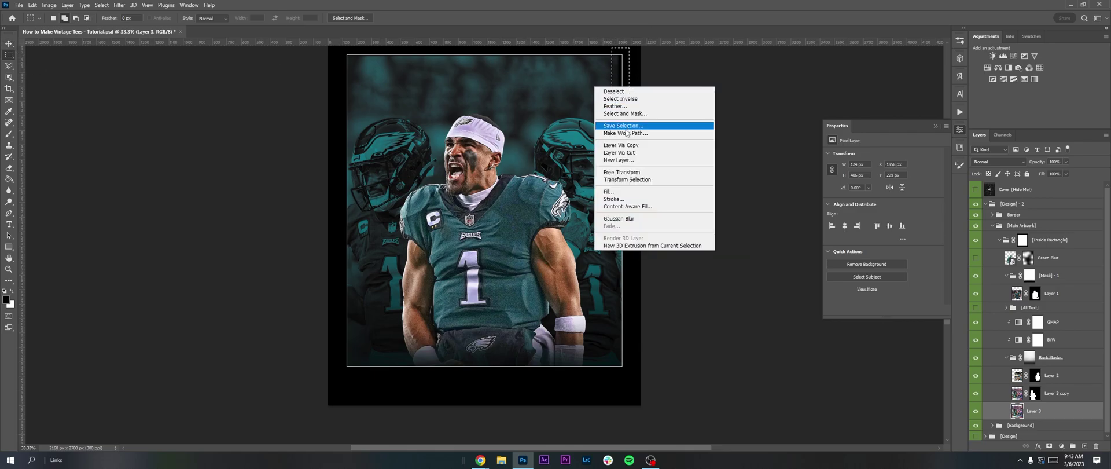
pyautogui.click(612, 191)
pyautogui.click(612, 117)
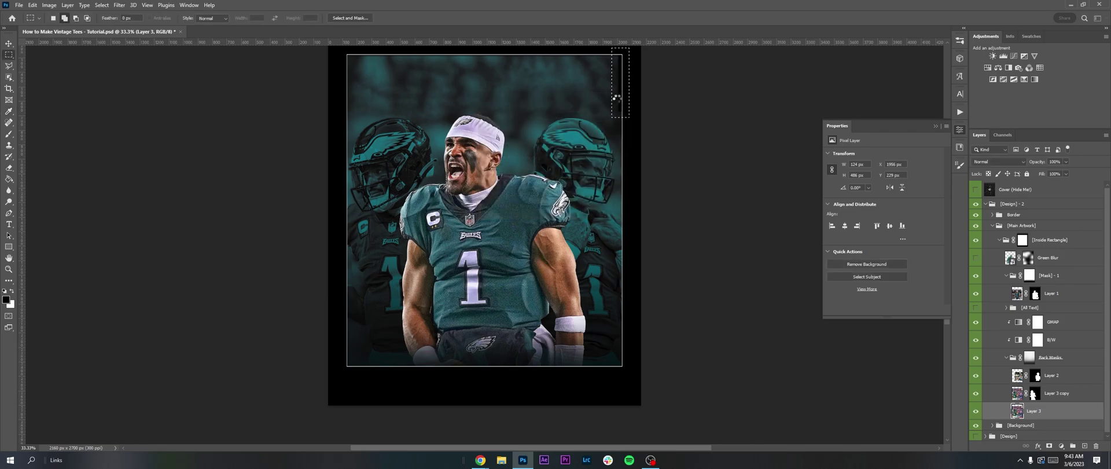
pyautogui.hotkey('ctrl', 'd')
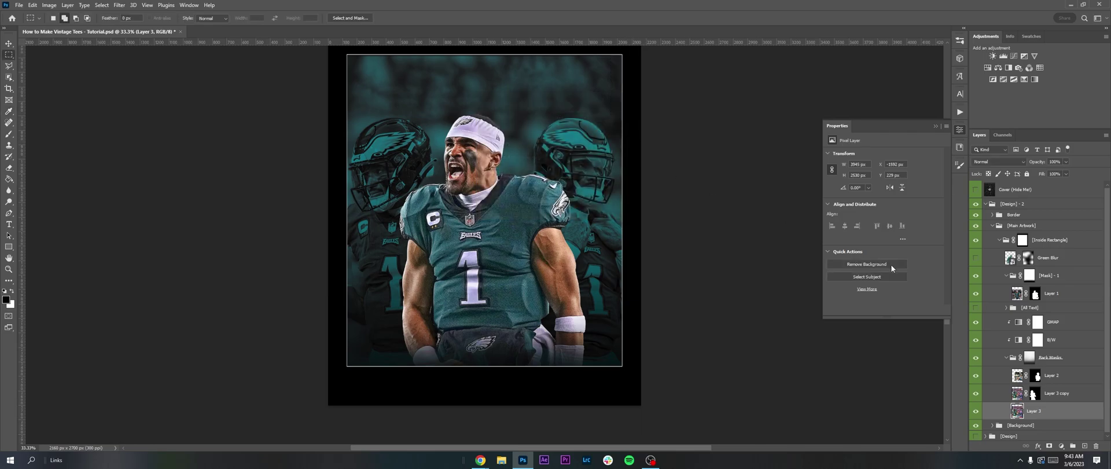
# Move Layer 2, Layer 3 copy and Layer 3 together 15 px to the right.
pyautogui.keyDown('shift'); pyautogui.click(1058, 381); pyautogui.keyUp('shift')
pyautogui.hotkey('ctrl', 't')
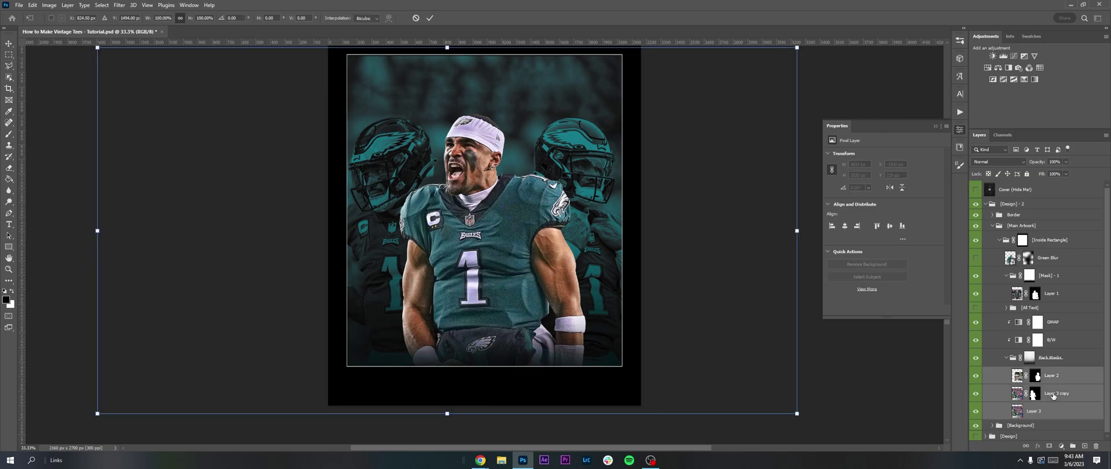
pyautogui.press('Right')
pyautogui.press('Right')
pyautogui.press('Right')
pyautogui.press('Right')
pyautogui.press('Right')
pyautogui.press('Right')
pyautogui.press('Right')
pyautogui.press('Right')
pyautogui.press('Right')
pyautogui.press('Right')
pyautogui.press('Right')
pyautogui.press('Right')
pyautogui.press('Right')
pyautogui.press('Right')
pyautogui.press('Right')
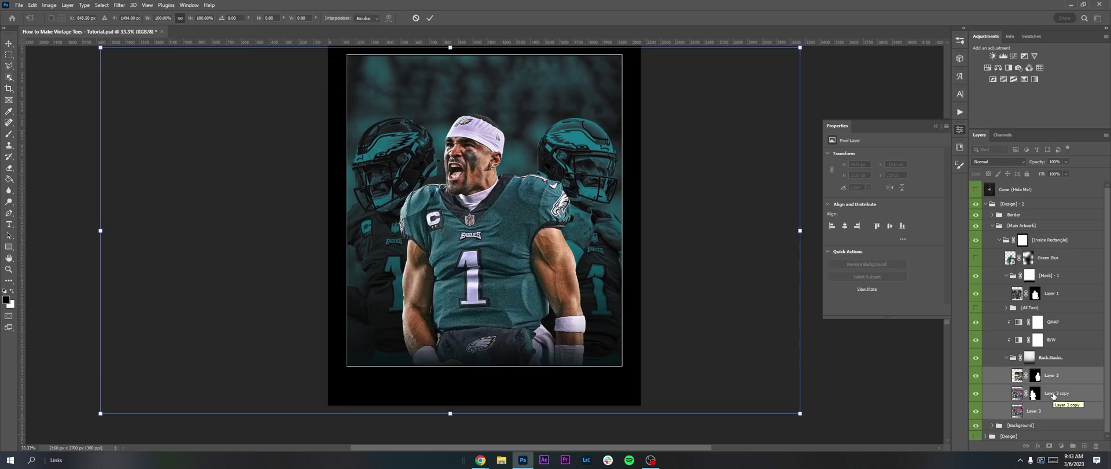
pyautogui.press('Return')
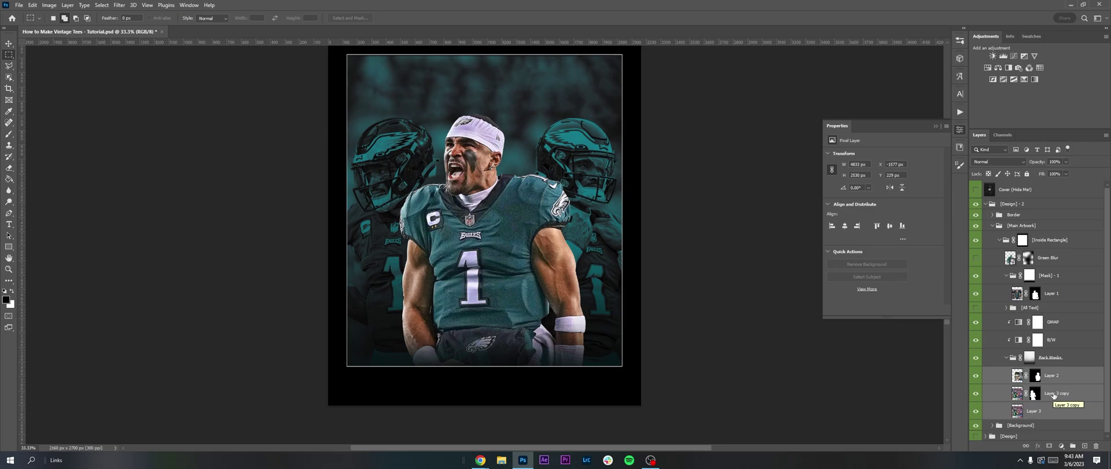
# Make the [All Text] group visible and collapse the Back Masks group.
pyautogui.click(975, 307)
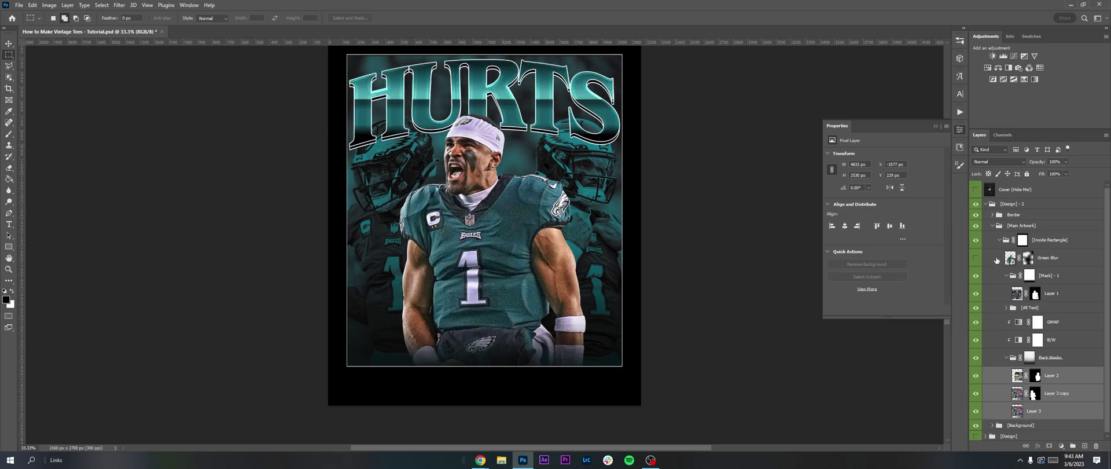
pyautogui.hotkey('ctrl', '-')
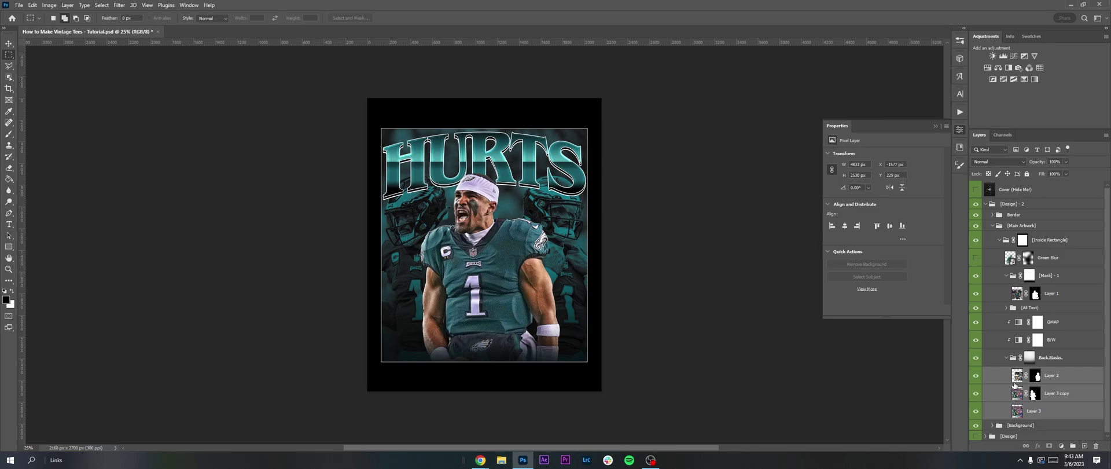
pyautogui.click(1003, 358)
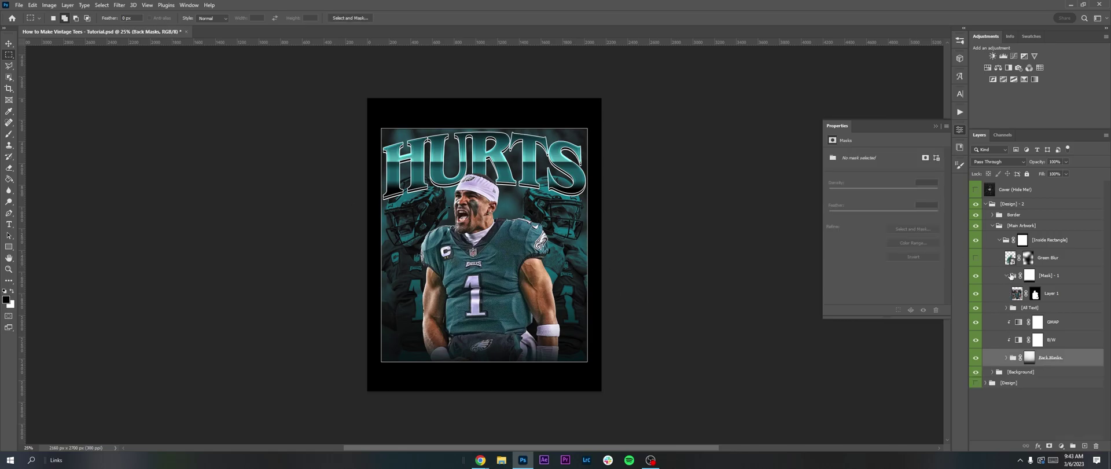
# Add a Black & White adjustment clipped to Layer 1, with Soft Light blending, 82% opacity and 79% fill.
pyautogui.click(1059, 295)
pyautogui.click(1010, 68)
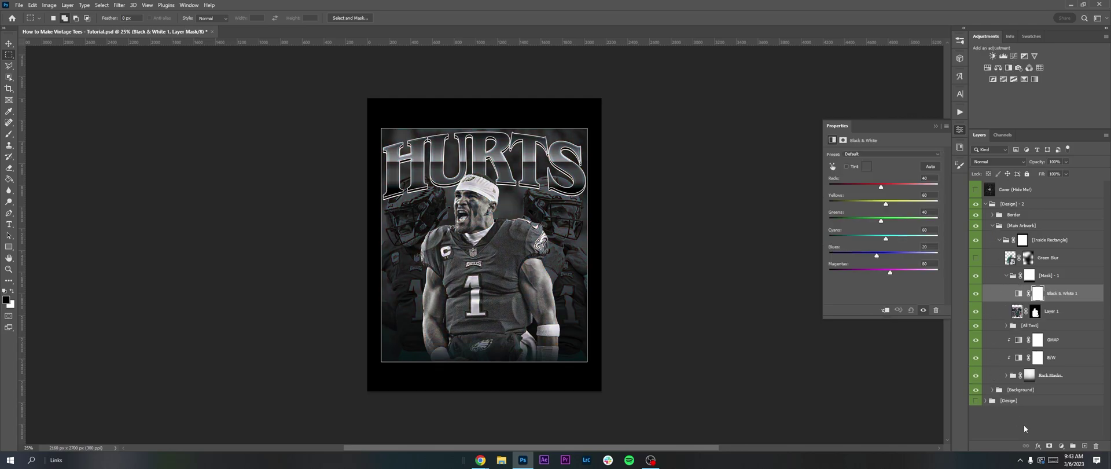
pyautogui.rightClick(1059, 291)
pyautogui.click(1019, 252)
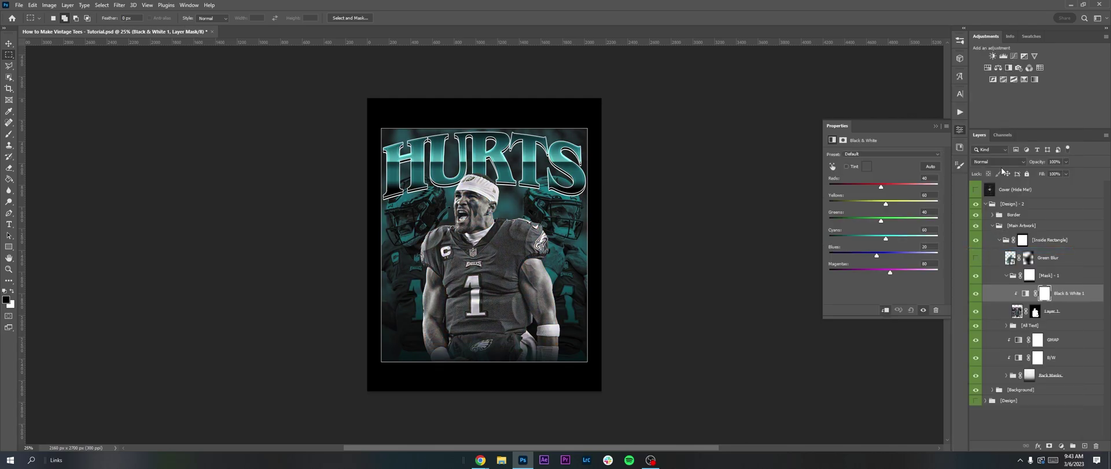
pyautogui.click(998, 162)
pyautogui.click(982, 273)
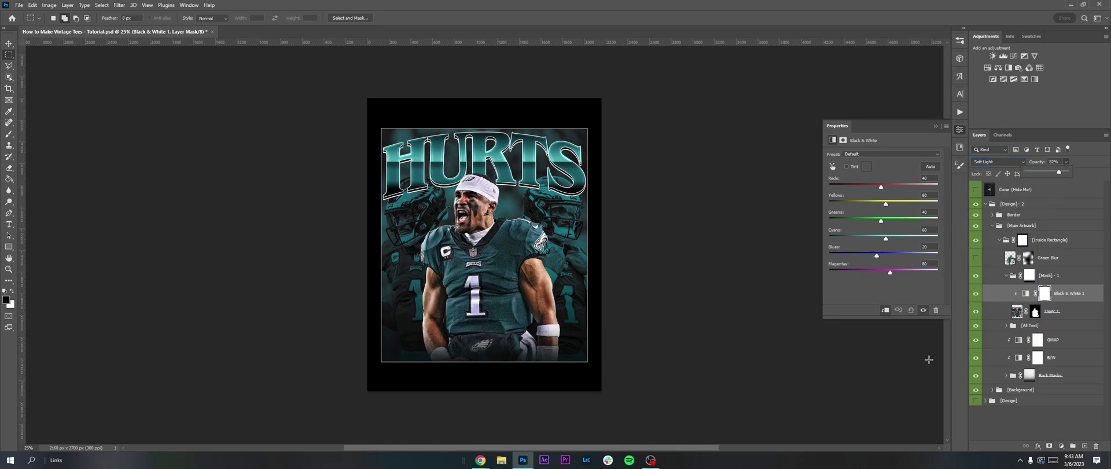
# Invert the Black & White 1 mask to black and paint white over the front player's shoulders and arms with a large soft brush.
pyautogui.press('b')
pyautogui.hotkey('ctrl', 'i')
pyautogui.hotkey('ctrl', '+')
pyautogui.hotkey('ctrl', '+')
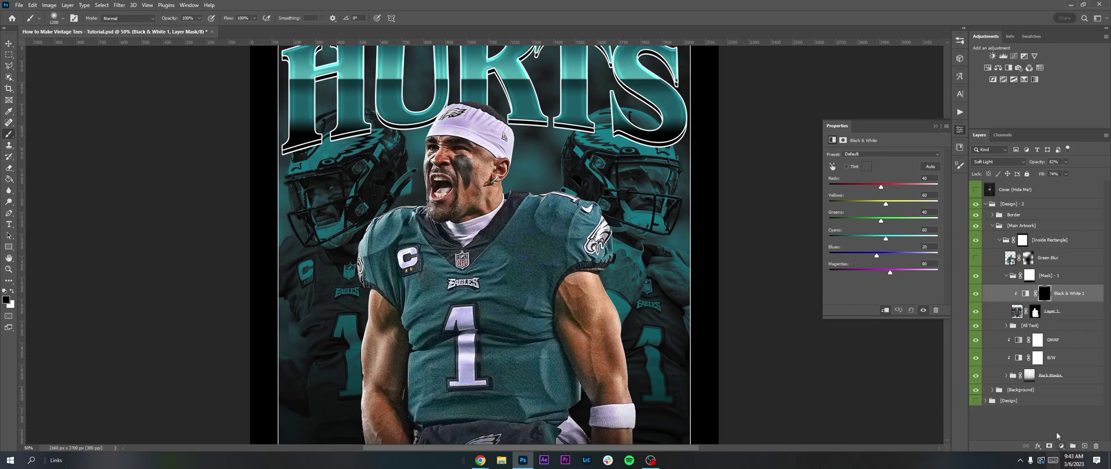
pyautogui.press('[')
pyautogui.press('[')
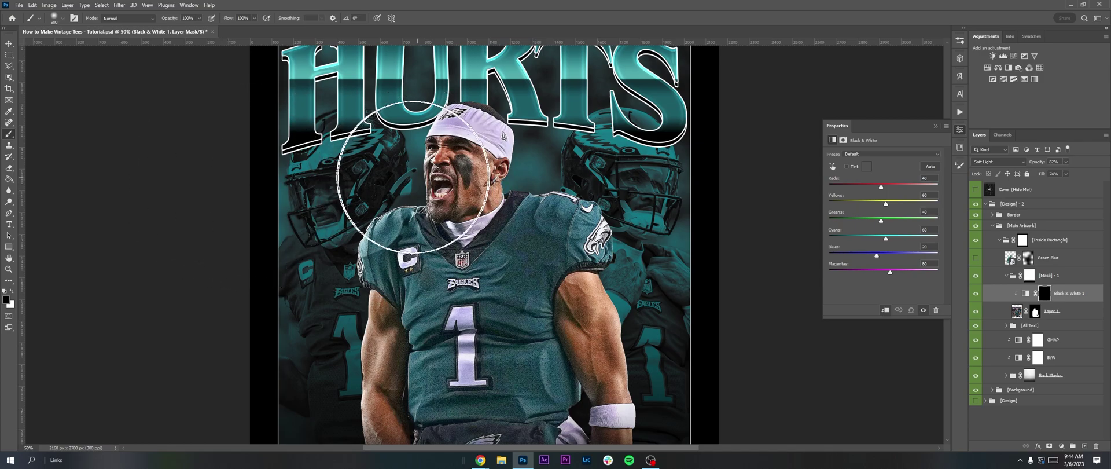
pyautogui.scroll(-1, 375, 239)
pyautogui.press('x')
pyautogui.moveTo(375, 239)
pyautogui.mouseDown()
pyautogui.moveTo(435, 140)
pyautogui.moveTo(424, 130)
pyautogui.moveTo(595, 173)
pyautogui.moveTo(591, 271)
pyautogui.mouseUp()
# Lower the brush opacity to 10% and paint lightly on the Black & White 1 mask around the player's left side, head and shoulders.
pyautogui.scroll(-1, 591, 271)
pyautogui.press('2')
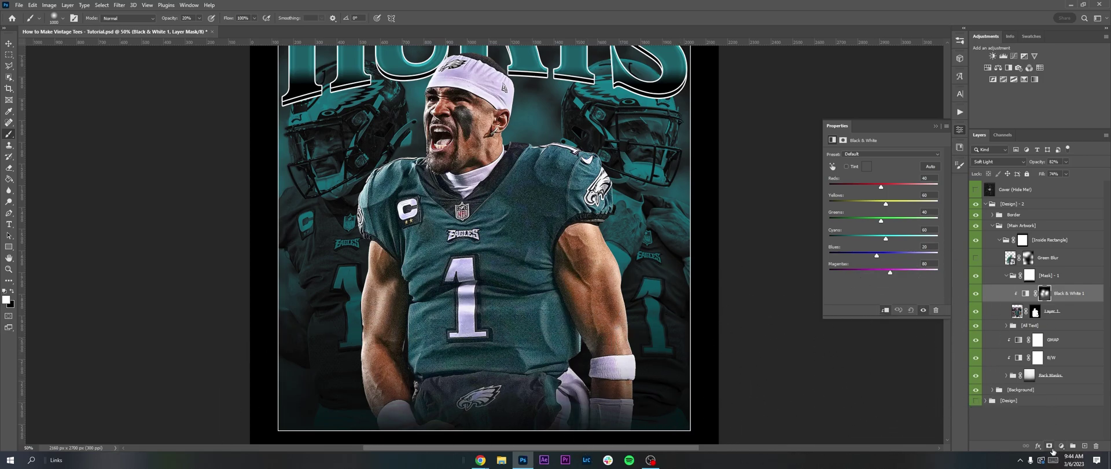
pyautogui.press('1')
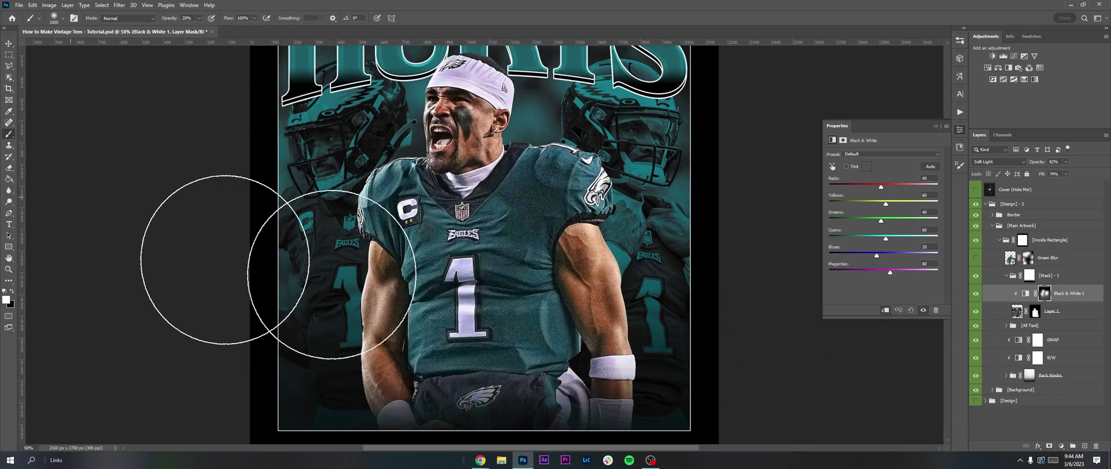
pyautogui.moveTo(359, 211)
pyautogui.mouseDown()
pyautogui.moveTo(347, 425)
pyautogui.moveTo(544, 75)
pyautogui.mouseUp()
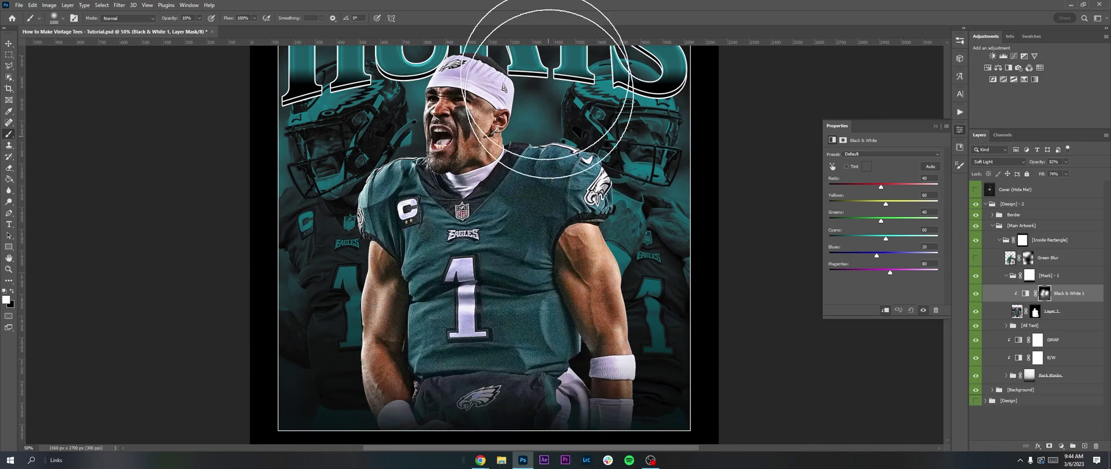
pyautogui.hotkey('ctrl', '-')
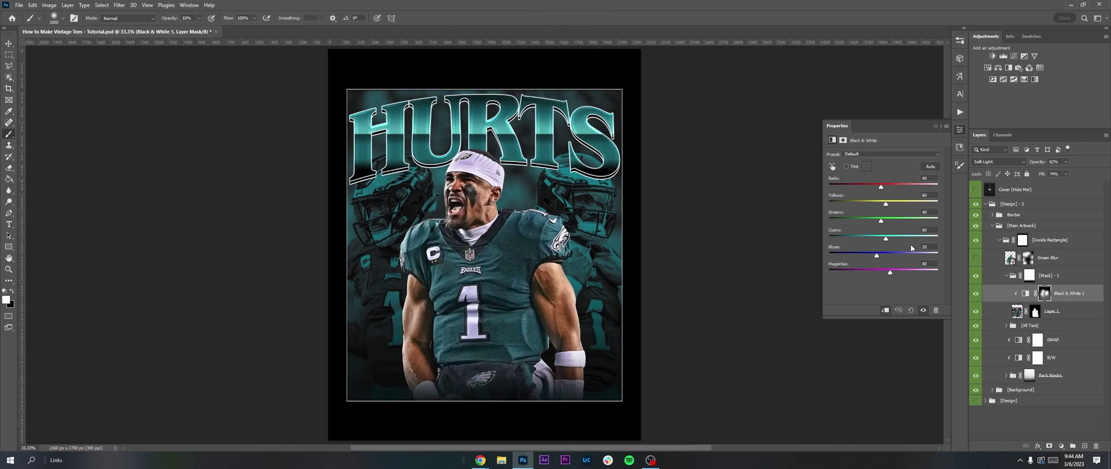
# Collapse the [Mask] - 1 group and check the Green Blur layer's effect on the artwork.
pyautogui.press('x')
pyautogui.click(1006, 276)
pyautogui.click(975, 259)
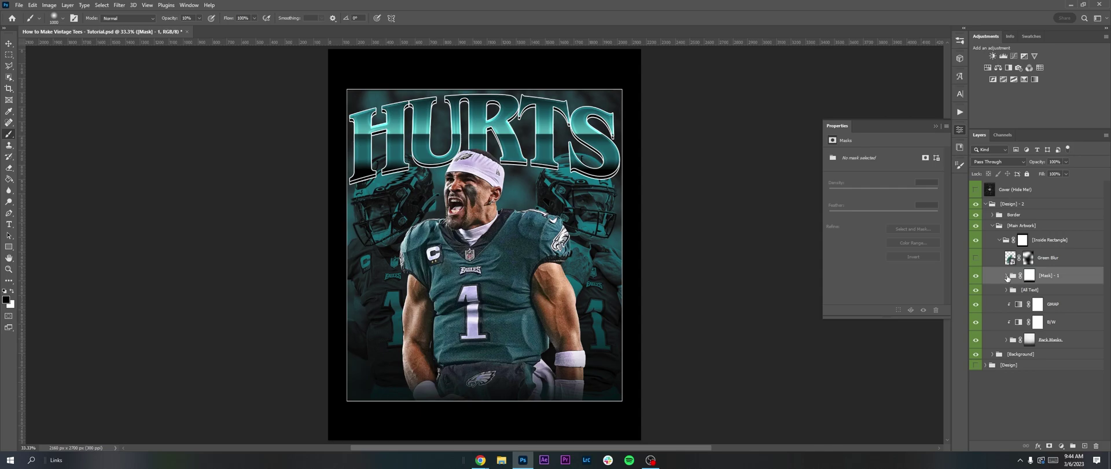
# Duplicate Layer 1 with its Black & White 1 adjustment, combine the copies into a smart object and rasterize it.
pyautogui.click(1007, 276)
pyautogui.click(1057, 312)
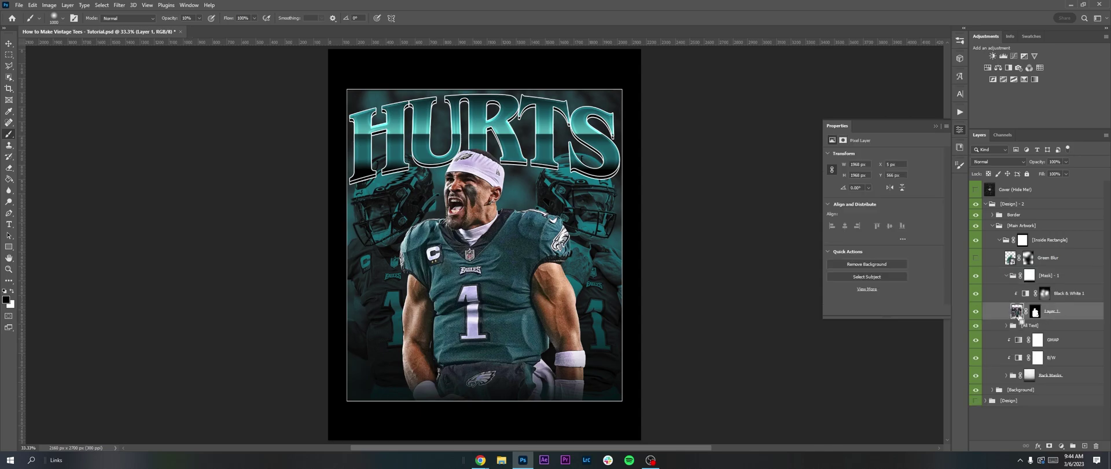
pyautogui.keyDown('shift'); pyautogui.click(1084, 294); pyautogui.keyUp('shift')
pyautogui.hotkey('ctrl', 'j')
pyautogui.rightClick(1071, 292)
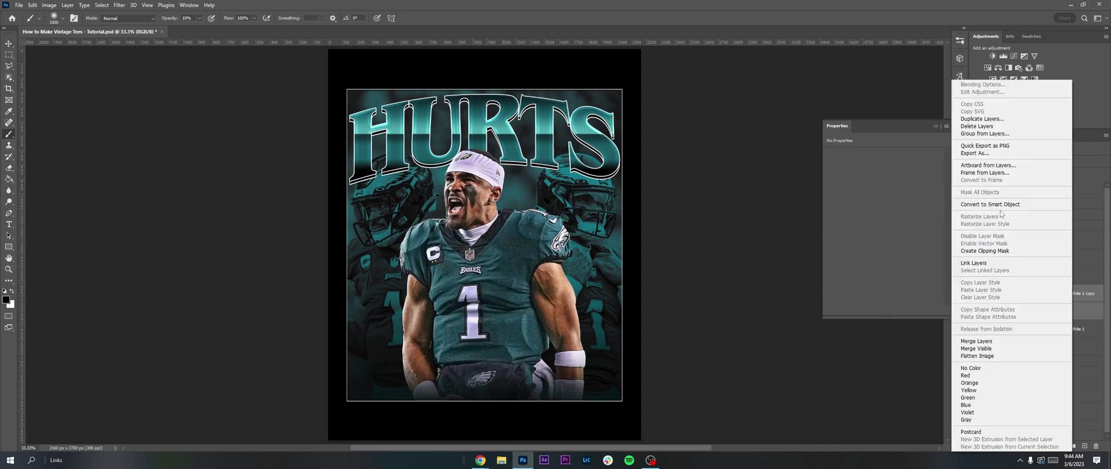
pyautogui.click(996, 205)
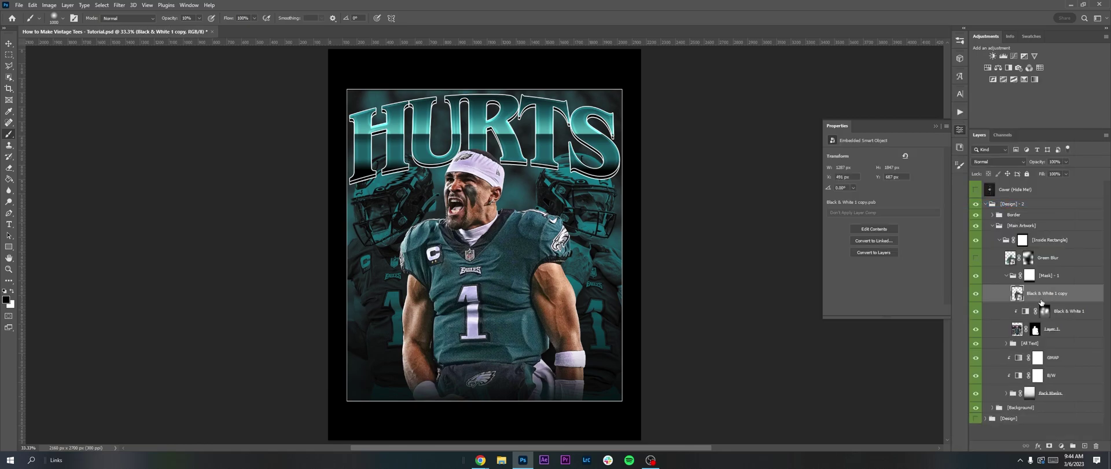
pyautogui.rightClick(1040, 295)
pyautogui.click(978, 238)
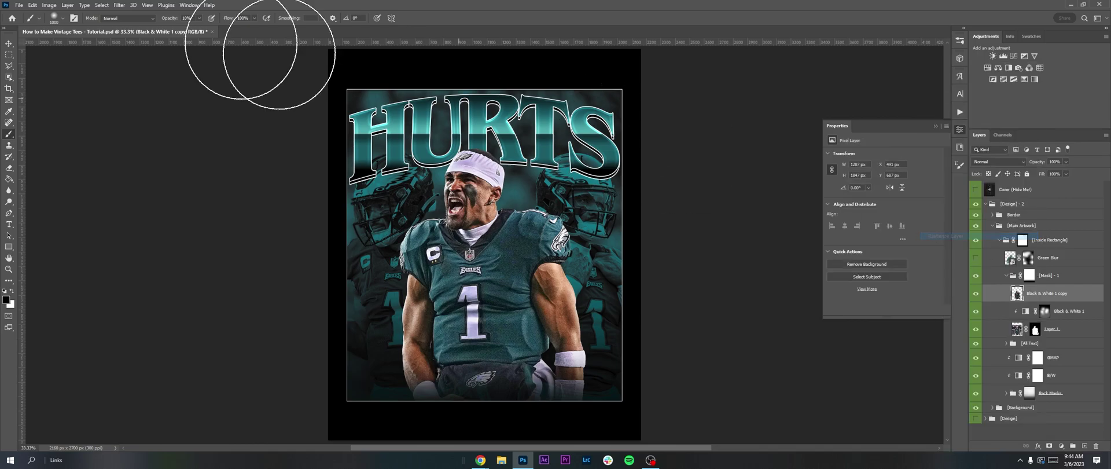
# Apply a Motion Blur to the Black & White 1 copy layer with a 36° angle and a 443 px distance.
pyautogui.click(123, 4)
pyautogui.moveTo(173, 116)
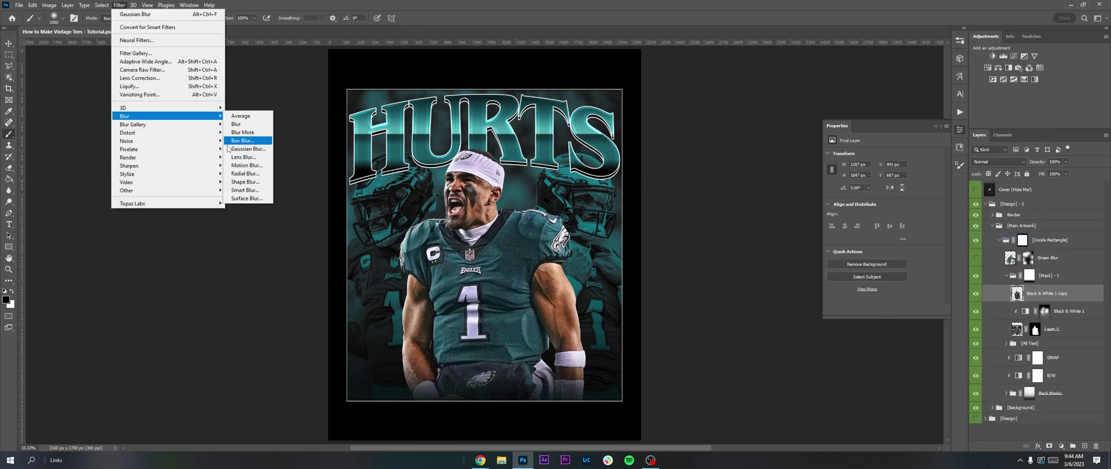
pyautogui.click(247, 166)
pyautogui.moveTo(896, 301); pyautogui.dragTo(910, 302)
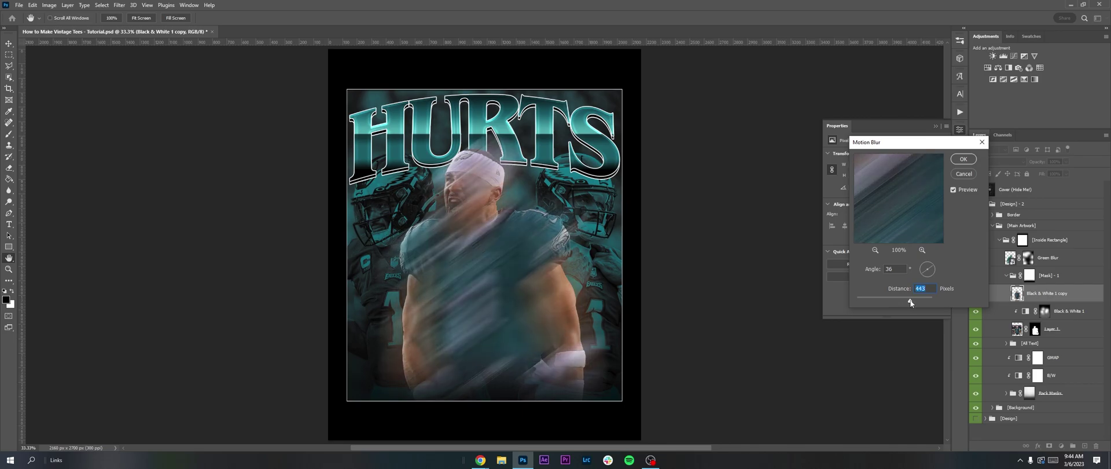
pyautogui.click(963, 158)
# Give the blurred copy a Color Overlay in Color blend mode, using dark teal #0f4e57 sampled from the HURTS lettering.
pyautogui.rightClick(1041, 293)
pyautogui.click(952, 84)
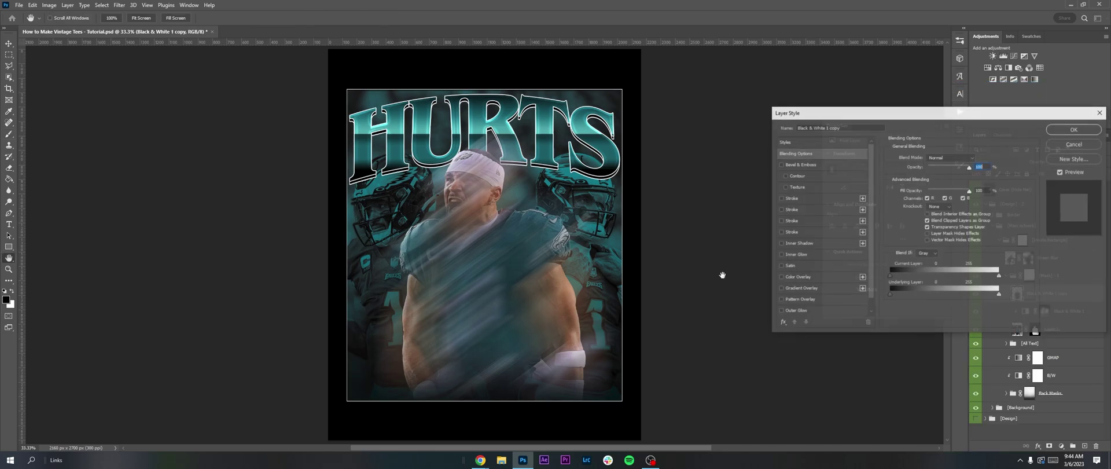
pyautogui.click(804, 277)
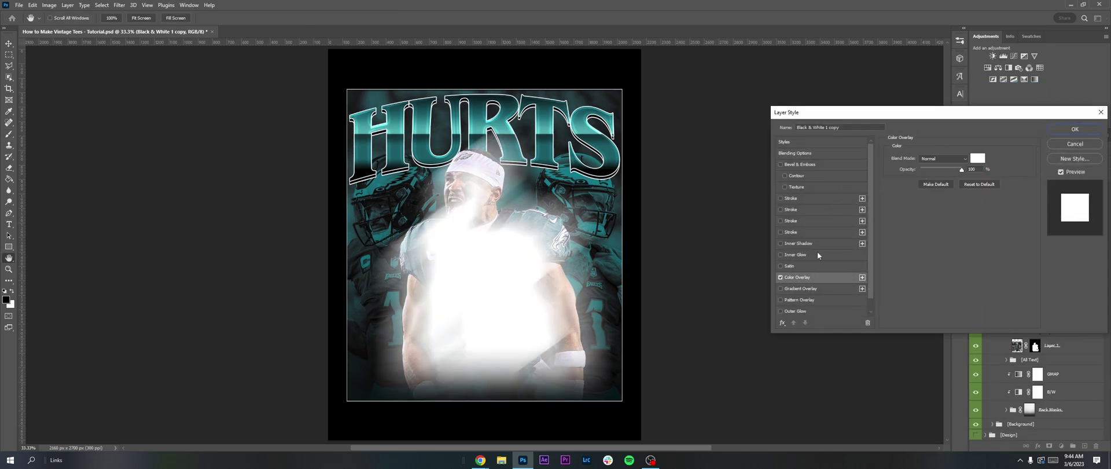
pyautogui.click(929, 157)
pyautogui.click(949, 360)
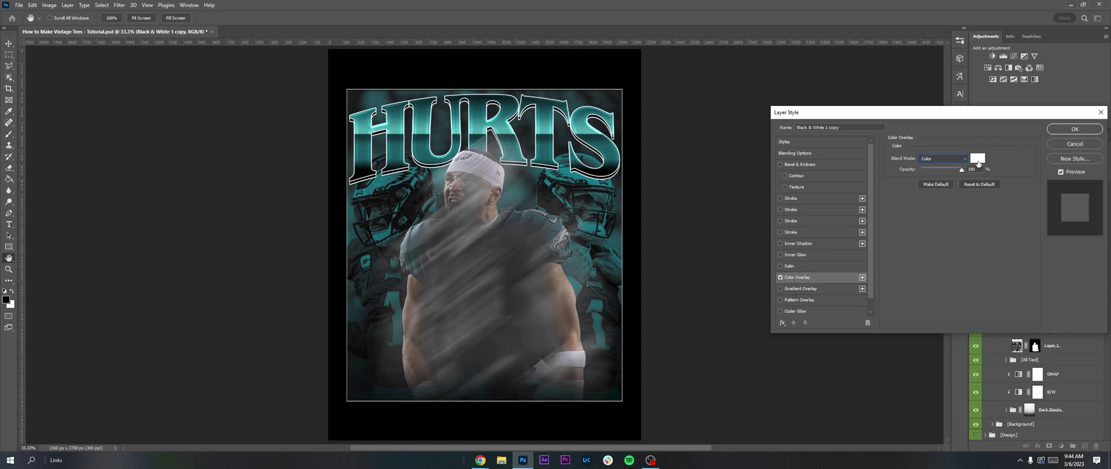
pyautogui.click(977, 161)
pyautogui.click(602, 141)
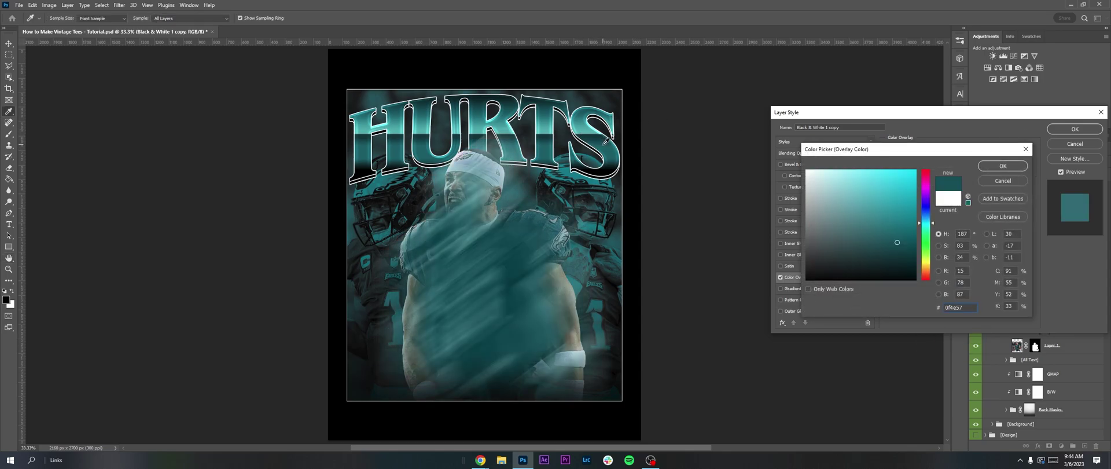
pyautogui.press('Return')
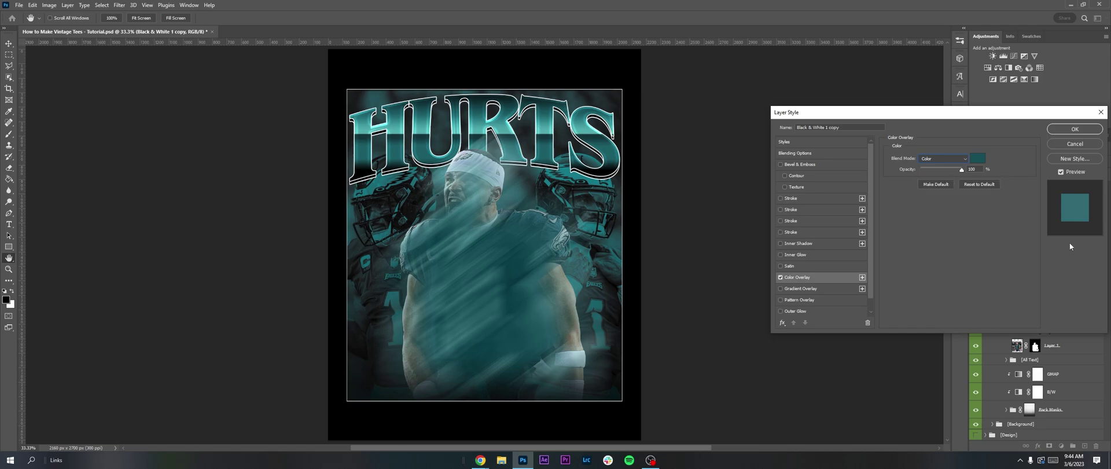
pyautogui.press('Return')
# Convert the tinted blur copy to a smart object and move it above the [Mask] - 1 group, just below Green Blur.
pyautogui.rightClick(1052, 293)
pyautogui.click(983, 203)
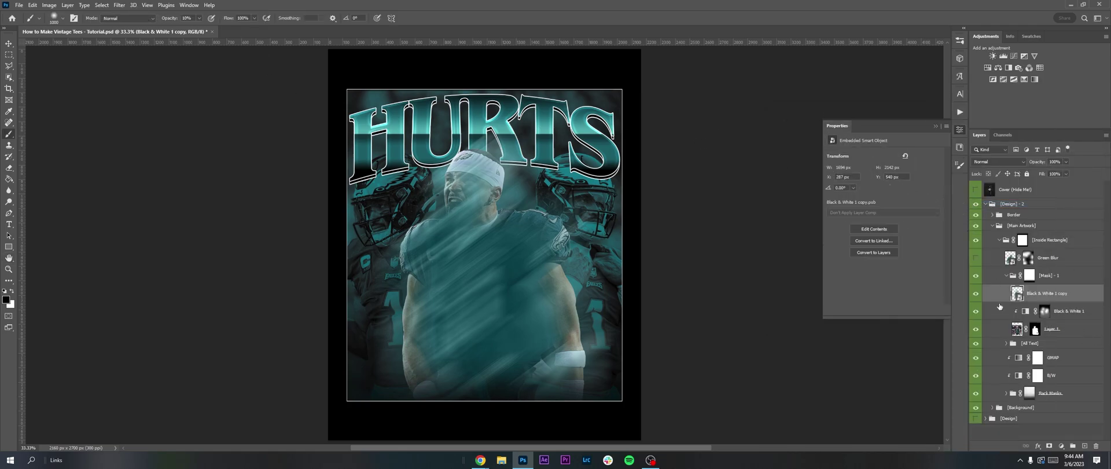
pyautogui.moveTo(1053, 287); pyautogui.dragTo(1048, 266)
# Copy the Green Blur layer's style onto the Black & White 1 copy layer so it blends as Color Dodge.
pyautogui.click(1046, 255)
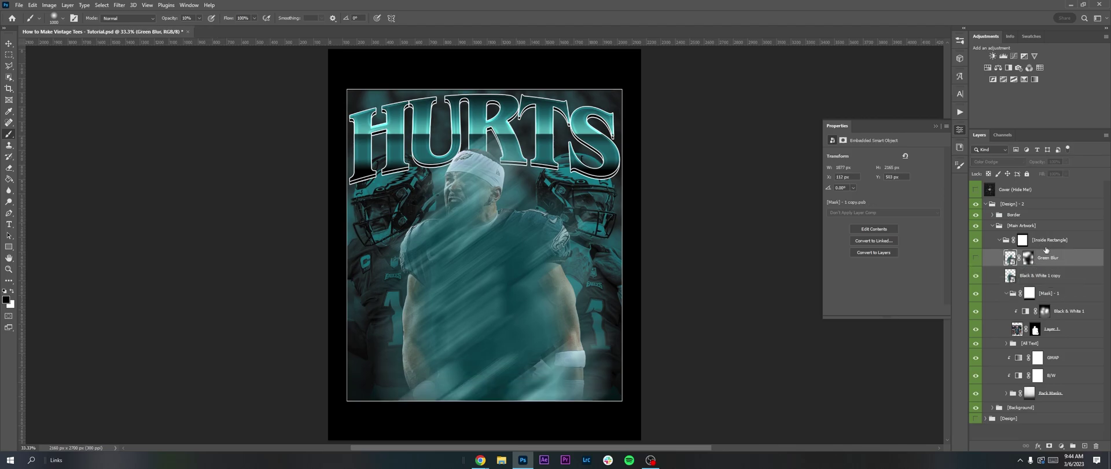
pyautogui.rightClick(1054, 263)
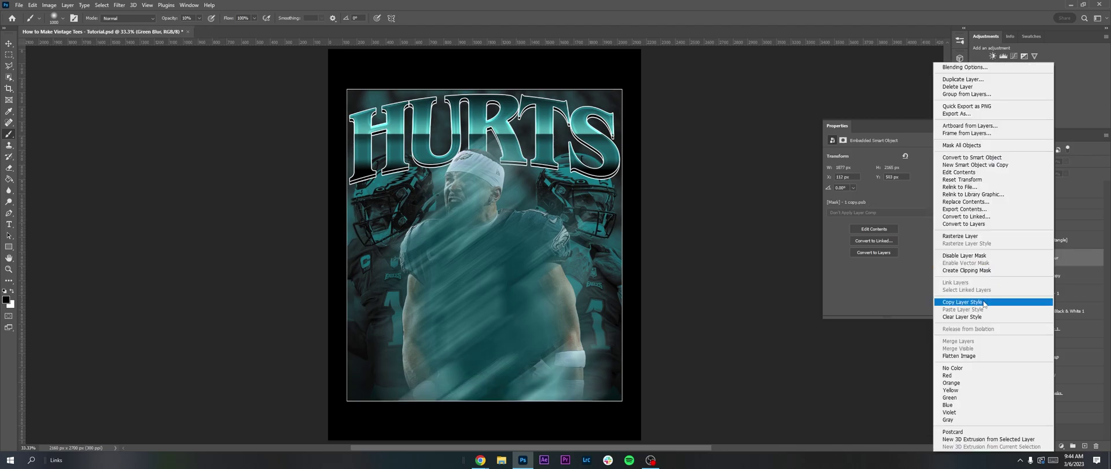
pyautogui.click(949, 301)
pyautogui.rightClick(1024, 276)
pyautogui.click(948, 309)
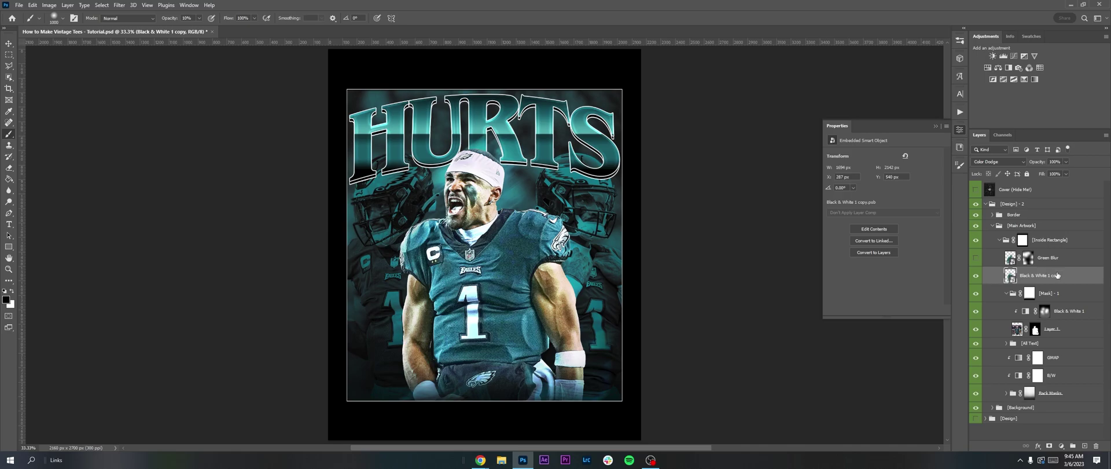
# Add a layer mask to the Black & White 1 copy, invert it to black, and set a smaller brush at 100% opacity.
pyautogui.click(1050, 445)
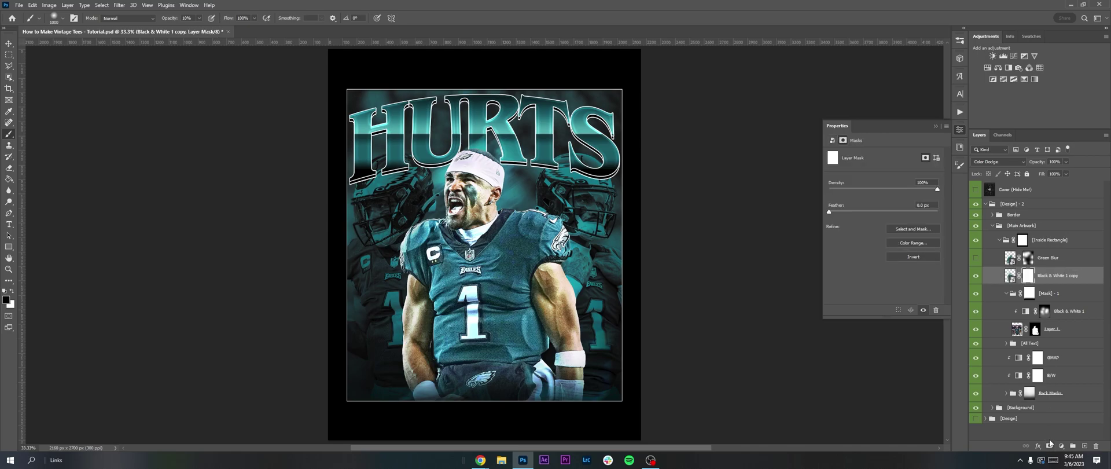
pyautogui.hotkey('ctrl', 'i')
pyautogui.press('0')
pyautogui.press('[')
pyautogui.press('[')
pyautogui.press('[')
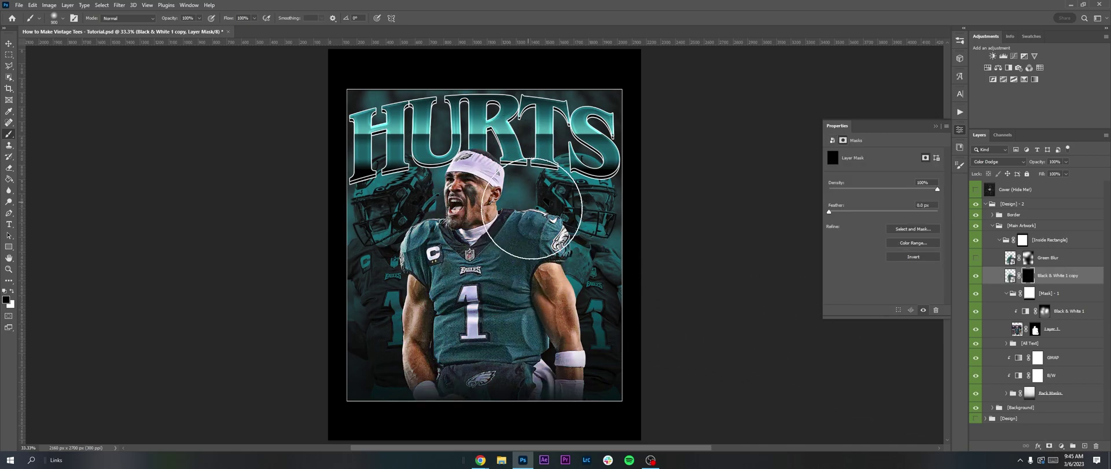
# Paint white on the mask over the player's right-hand shoulder and arm, and at 20% brush opacity down the left-hand arm.
pyautogui.press('x')
pyautogui.press(']')
pyautogui.moveTo(530, 208); pyautogui.dragTo(581, 264)
pyautogui.press('2')
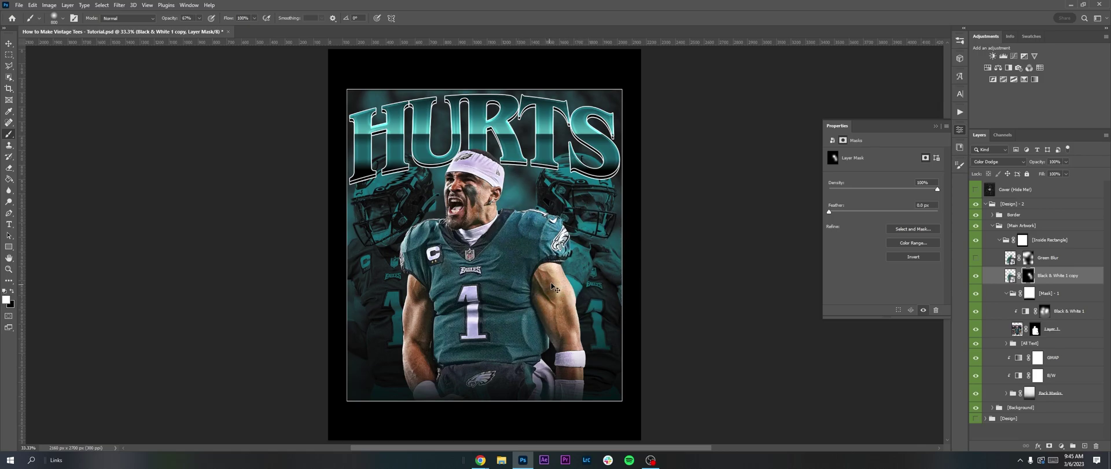
pyautogui.moveTo(414, 220)
pyautogui.mouseDown()
pyautogui.moveTo(377, 307)
pyautogui.moveTo(391, 331)
pyautogui.mouseUp()
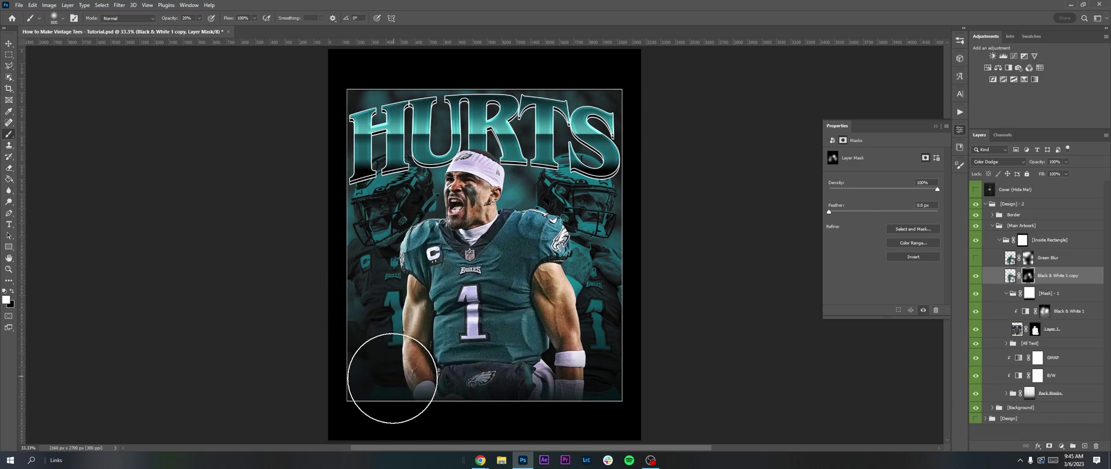
# Touch up the Black & White 1 copy mask at 10% brush opacity and delete the hidden Green Blur layer.
pyautogui.press('1')
pyautogui.press('x')
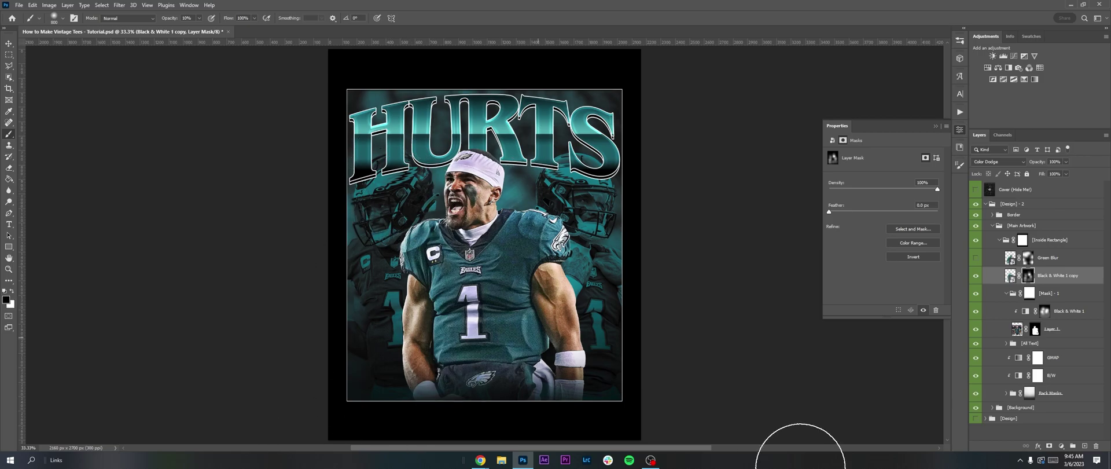
pyautogui.click(1035, 240)
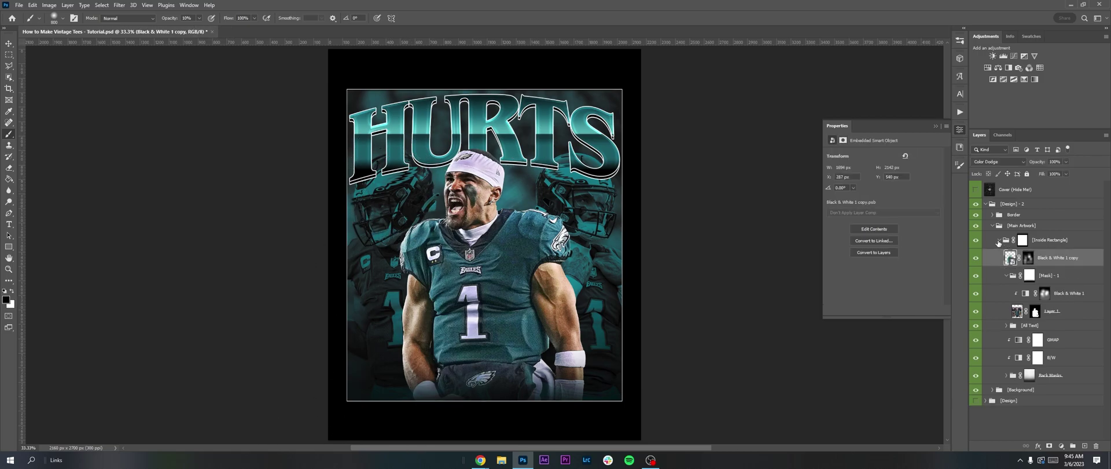
# Expand the Back Masks group inside [Inside Rectangle] and add a layer mask to its lowest layer, Layer 3.
pyautogui.click(1001, 242)
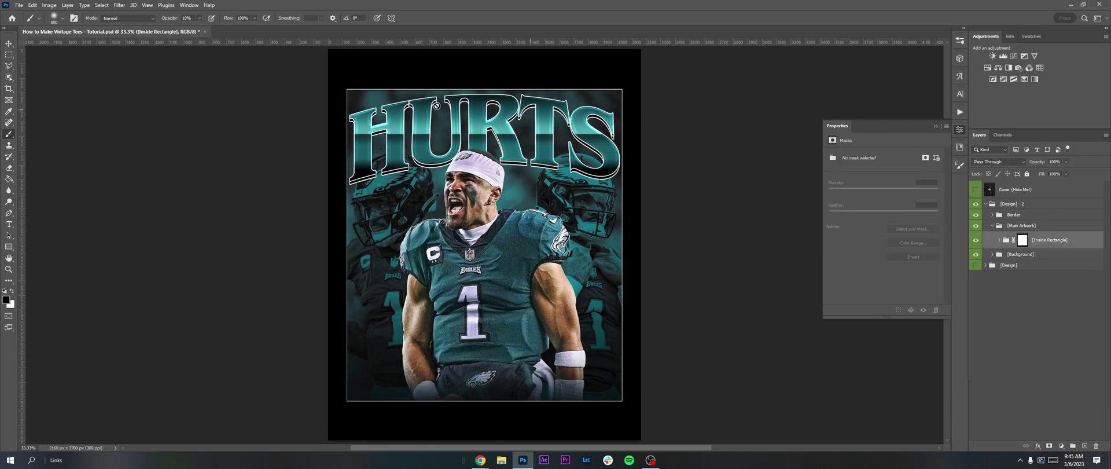
pyautogui.click(995, 254)
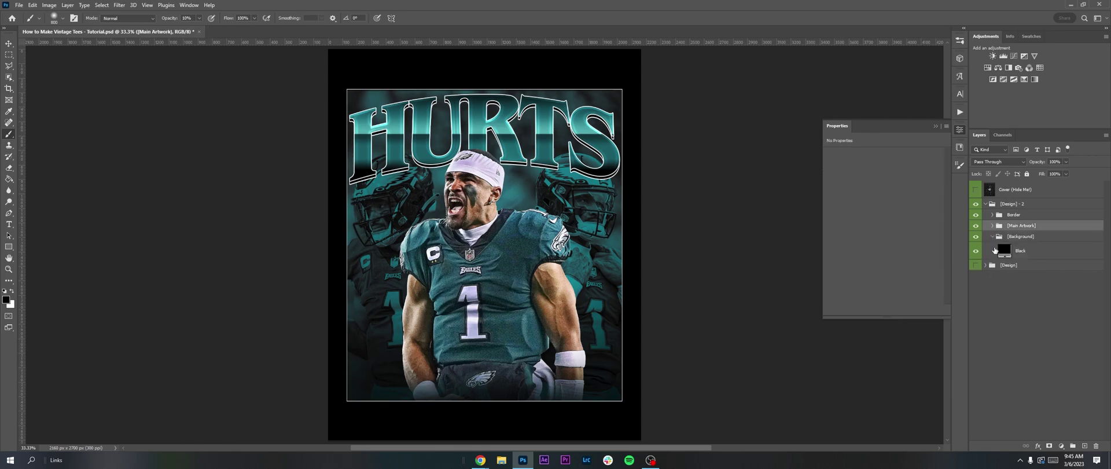
pyautogui.click(993, 237)
pyautogui.click(992, 225)
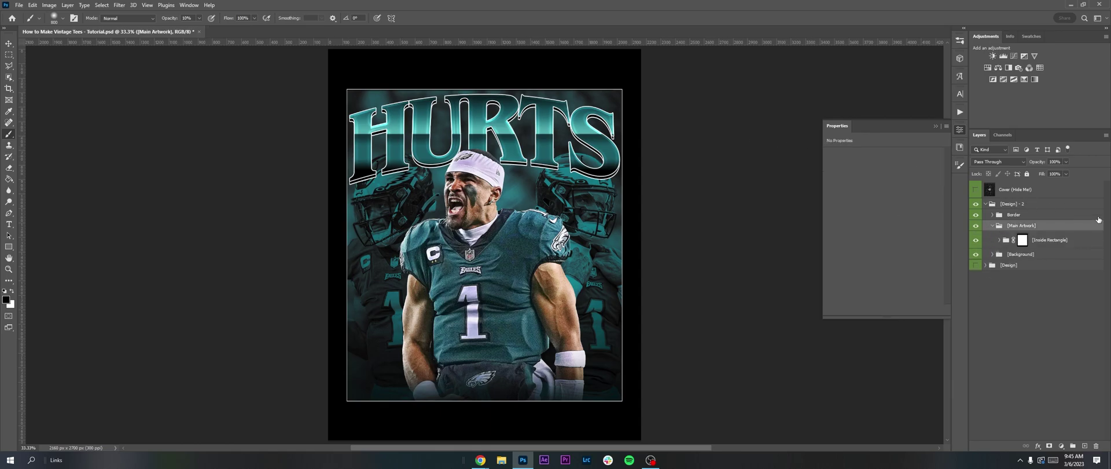
pyautogui.click(999, 240)
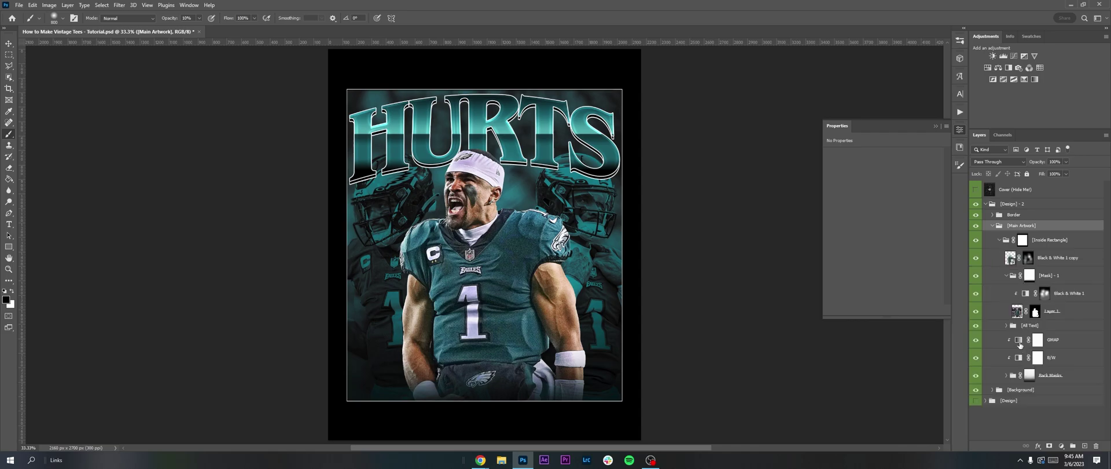
pyautogui.click(1005, 376)
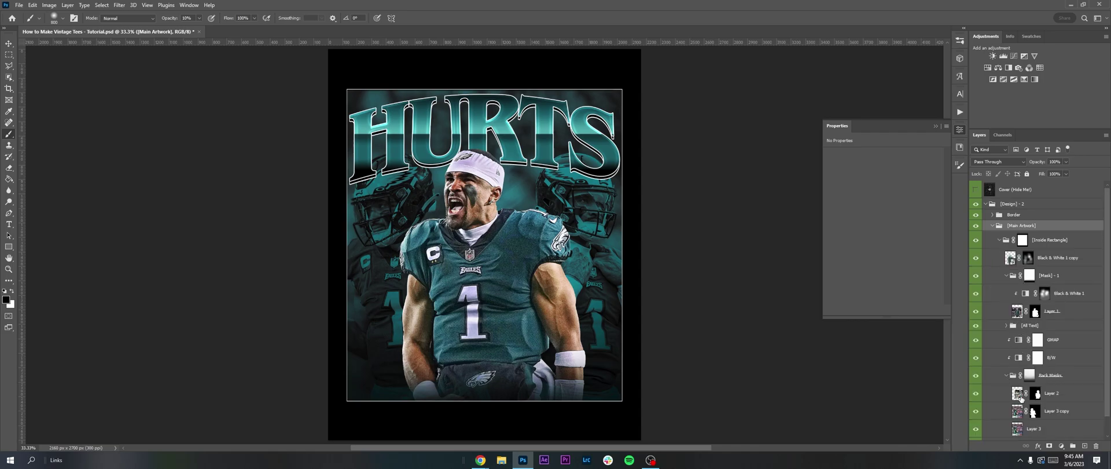
pyautogui.scroll(-1, 1018, 382)
pyautogui.click(1050, 412)
pyautogui.click(1049, 446)
# Fade the top of Layer 3 on its mask with a 1300 px black brush at 60% opacity, then soften with white at 20%.
pyautogui.press('0')
pyautogui.press(']')
pyautogui.press(']')
pyautogui.press(']')
pyautogui.press(']')
pyautogui.press(']')
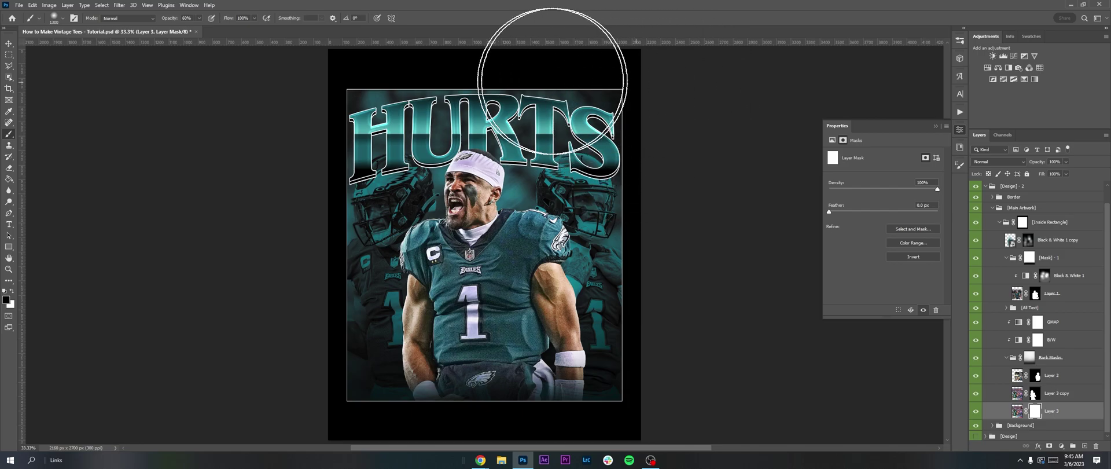
pyautogui.press('6')
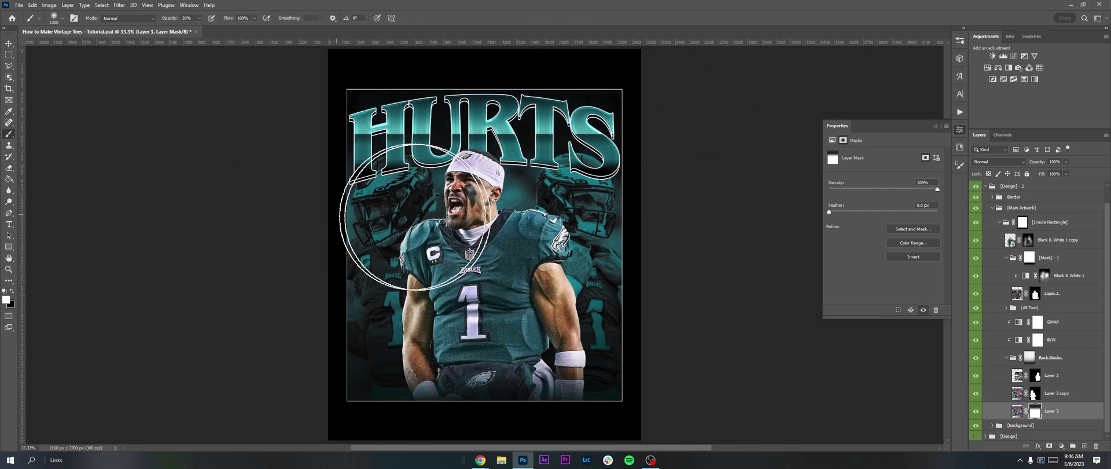
pyautogui.press('x')
pyautogui.press('2')
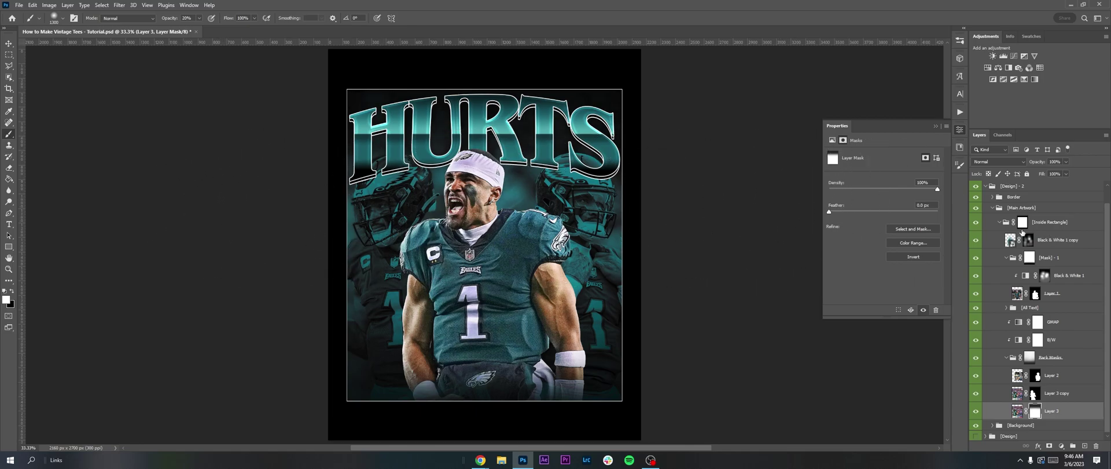
# Hide the Border group and paint black on Layer 3's mask around the artwork's top corners, finishing at 20% brush opacity.
pyautogui.click(975, 198)
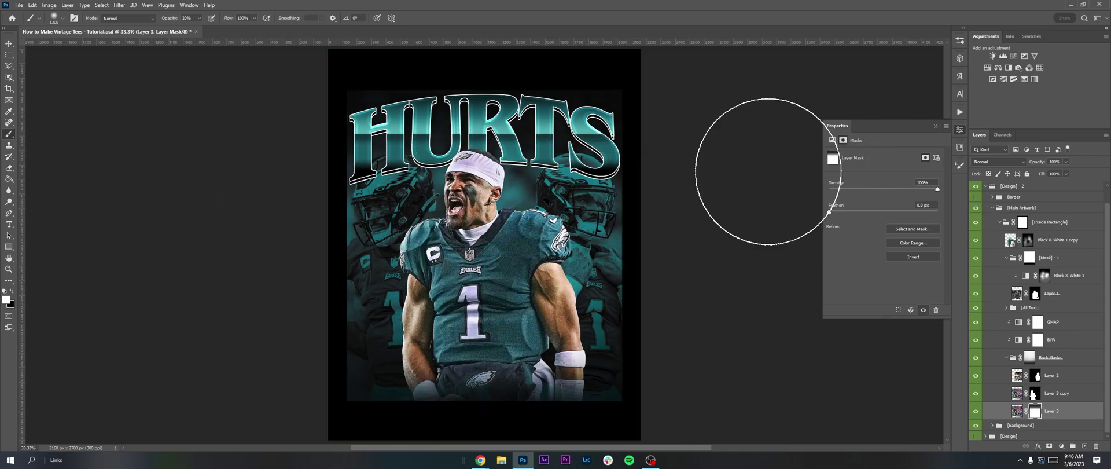
pyautogui.press('0')
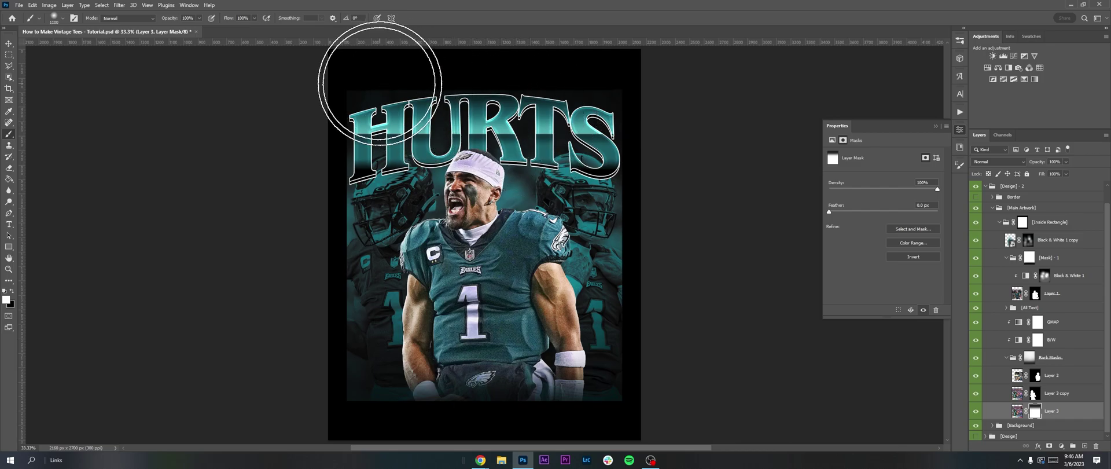
pyautogui.press('x')
pyautogui.press('2')
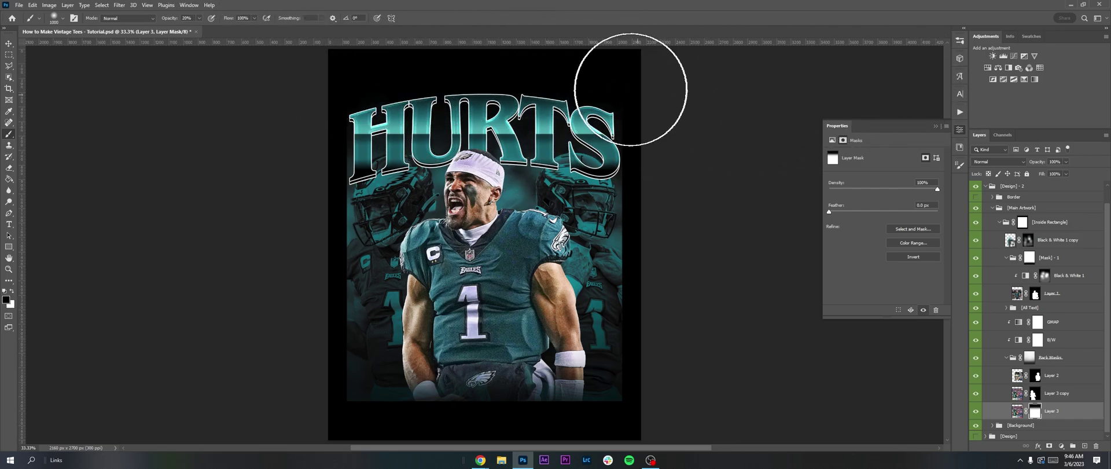
# Darken the artwork's side edges by painting black on the Back Masks group's mask with a smaller brush, down to 10% opacity.
pyautogui.scroll(-3, 663, 425)
pyautogui.press('0')
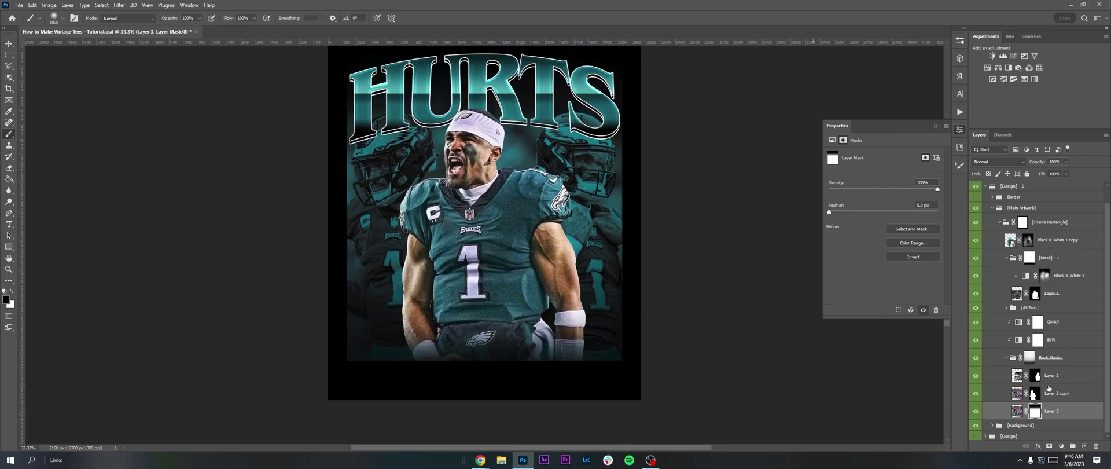
pyautogui.click(1008, 357)
pyautogui.click(1029, 374)
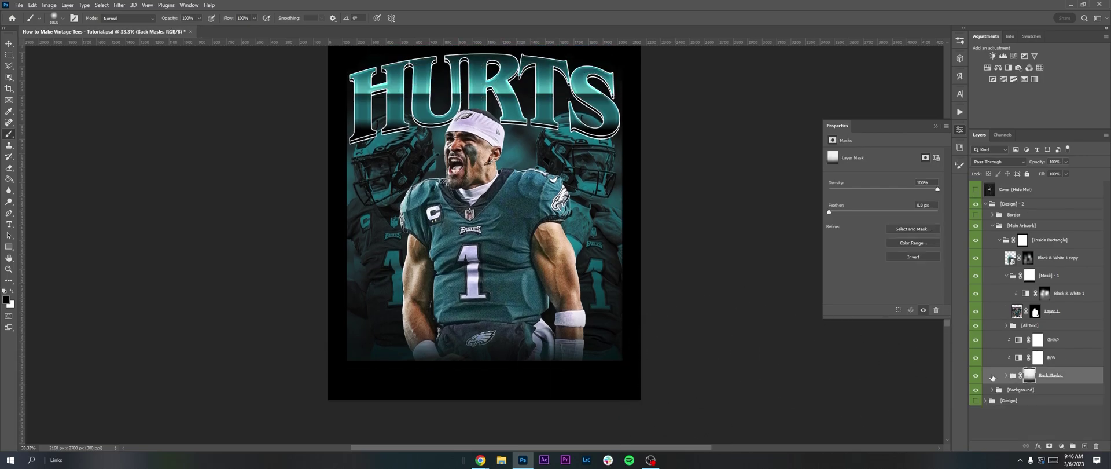
pyautogui.press('[')
pyautogui.press('[')
pyautogui.press('[')
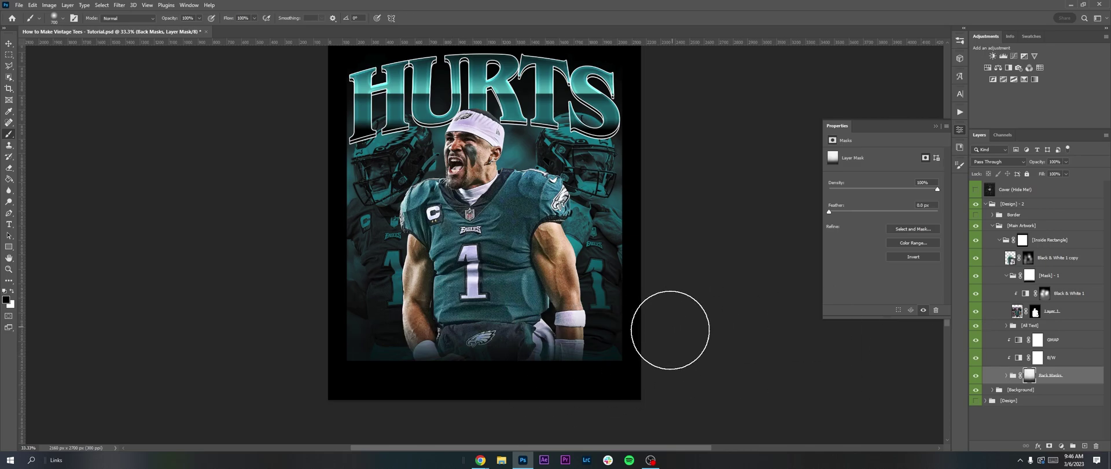
pyautogui.scroll(-5, 601, 298)
pyautogui.scroll(6, 285, 154)
pyautogui.press('2')
pyautogui.press('1')
pyautogui.press('x')
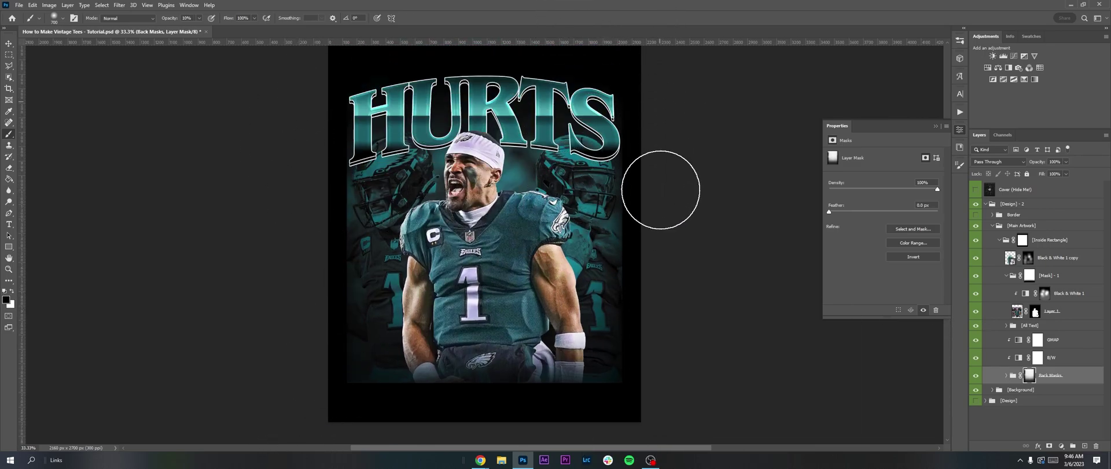
# Show the Border group again and collapse the [Main Artwork] and [Design] - 2 groups.
pyautogui.hotkey('ctrl', '-')
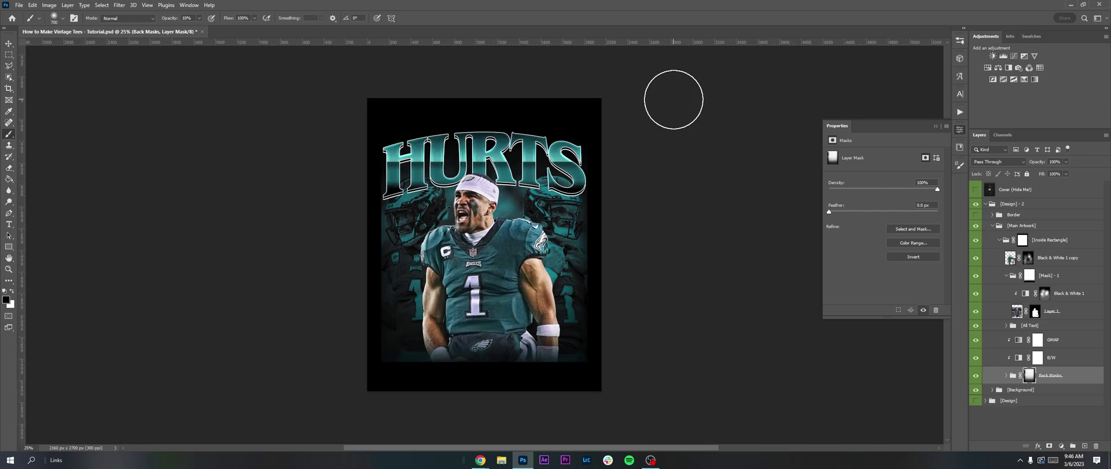
pyautogui.click(976, 215)
pyautogui.scroll(-1, 710, 191)
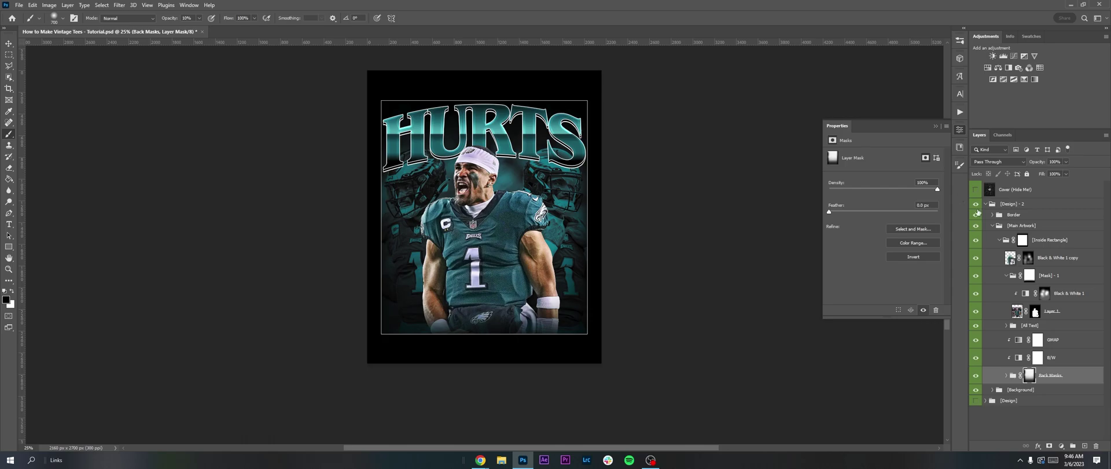
pyautogui.click(992, 225)
pyautogui.click(986, 203)
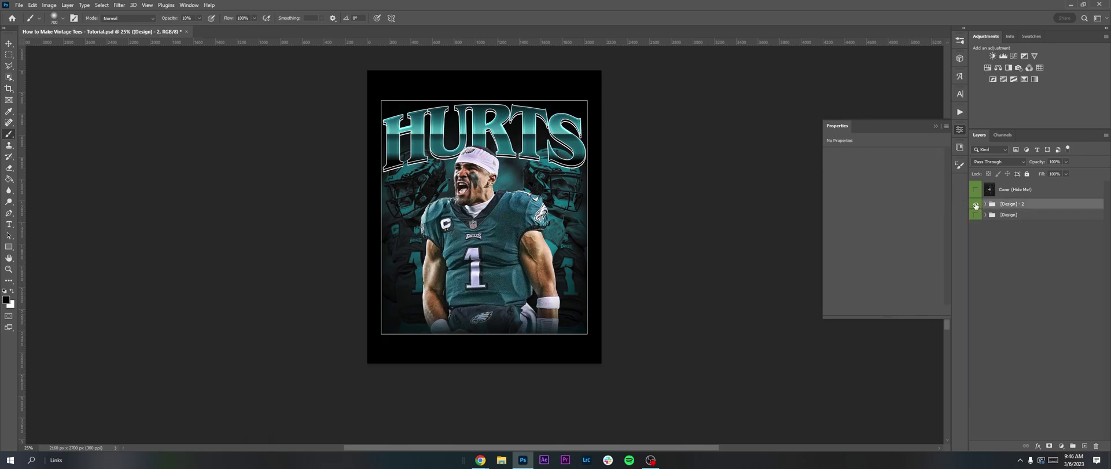
# Show the original [Design] group and toggle the visibility of [Design] - 2 to compare the two versions.
pyautogui.click(976, 214)
pyautogui.click(975, 204)
pyautogui.click(976, 204)
pyautogui.click(975, 204)
pyautogui.click(8, 43)
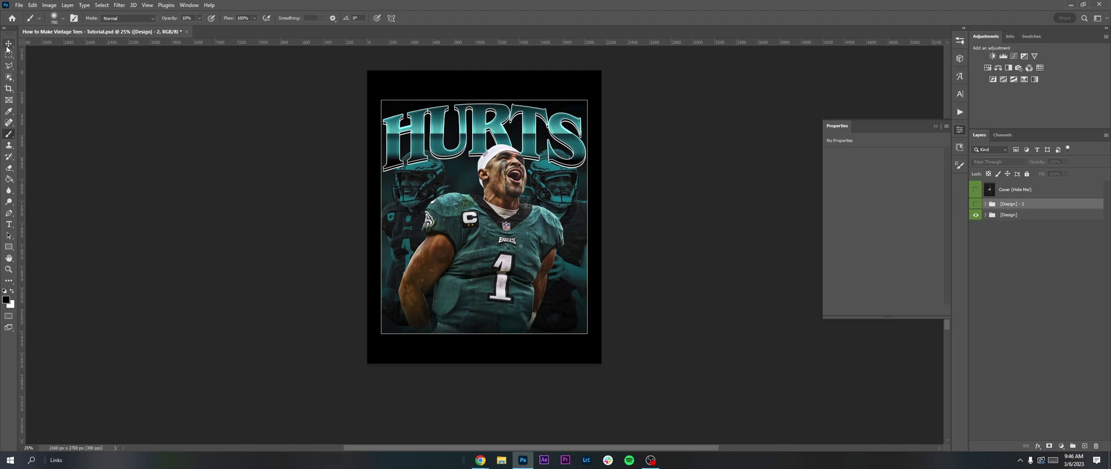
pyautogui.click(976, 204)
pyautogui.click(975, 204)
pyautogui.click(976, 204)
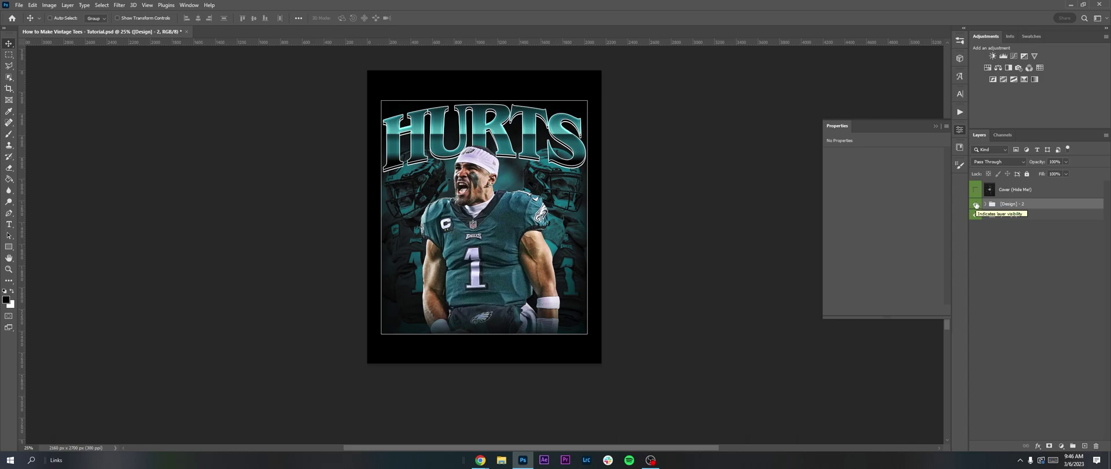